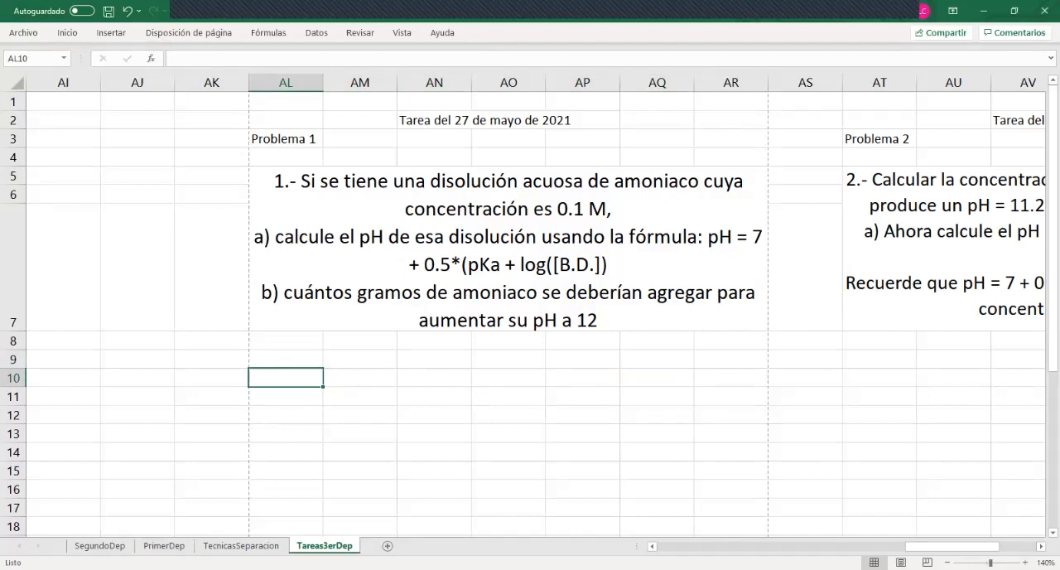
Label the ammonia row by entering NH3 in cell AL10
type("N")
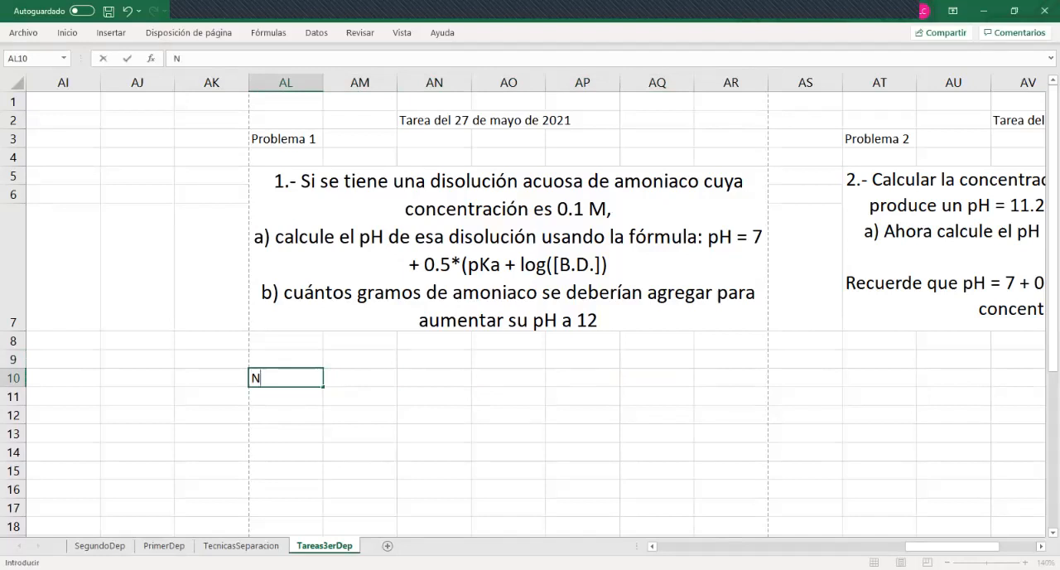
type("H3")
key("Up")
key("Right")
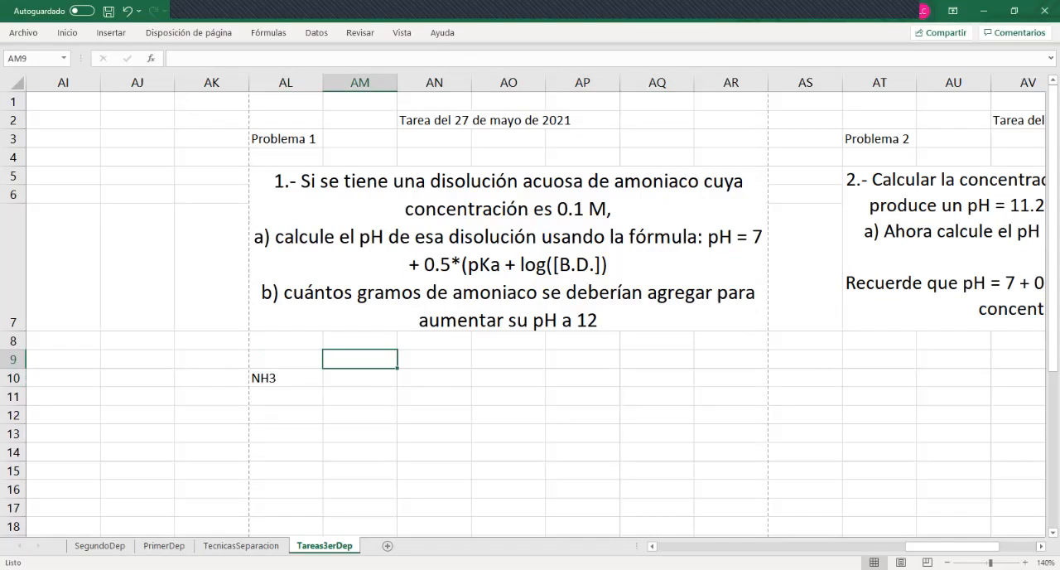
Enter the header "M (mol/L)" in AM9 and the concentration 0.1 in AM10
type("M (mol/L)")
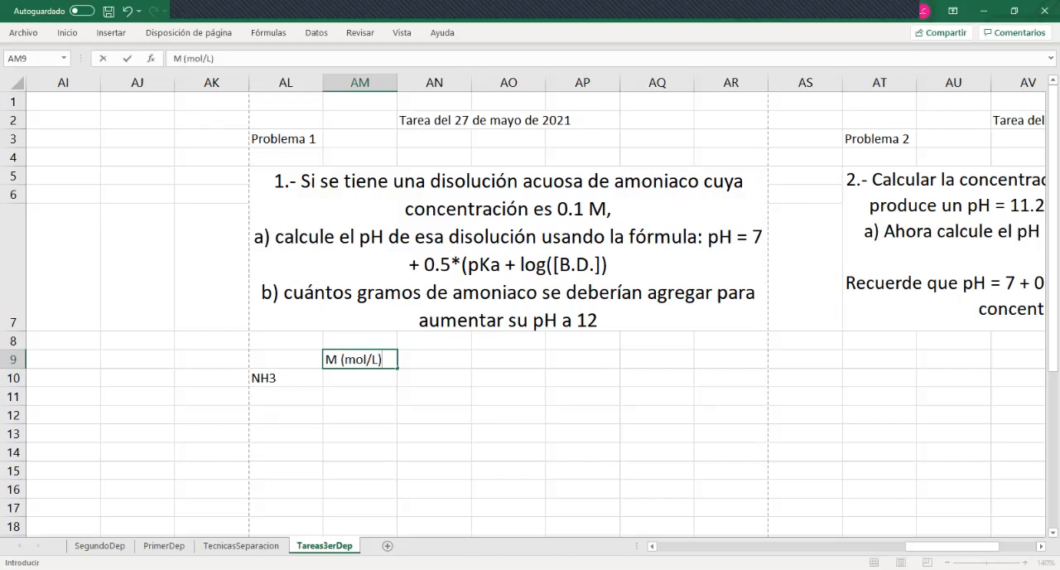
key("Return")
type("0.1")
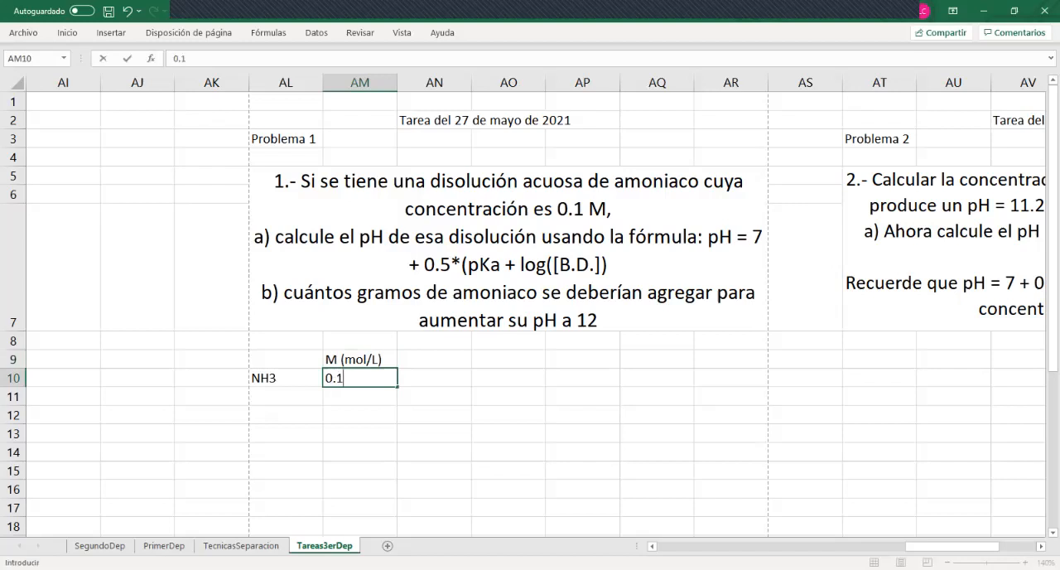
key("Tab")
Enter the header "PM (g/mol)" in AN9 and calculate the molecular weight in AN10 with =14+3*1
key("Up")
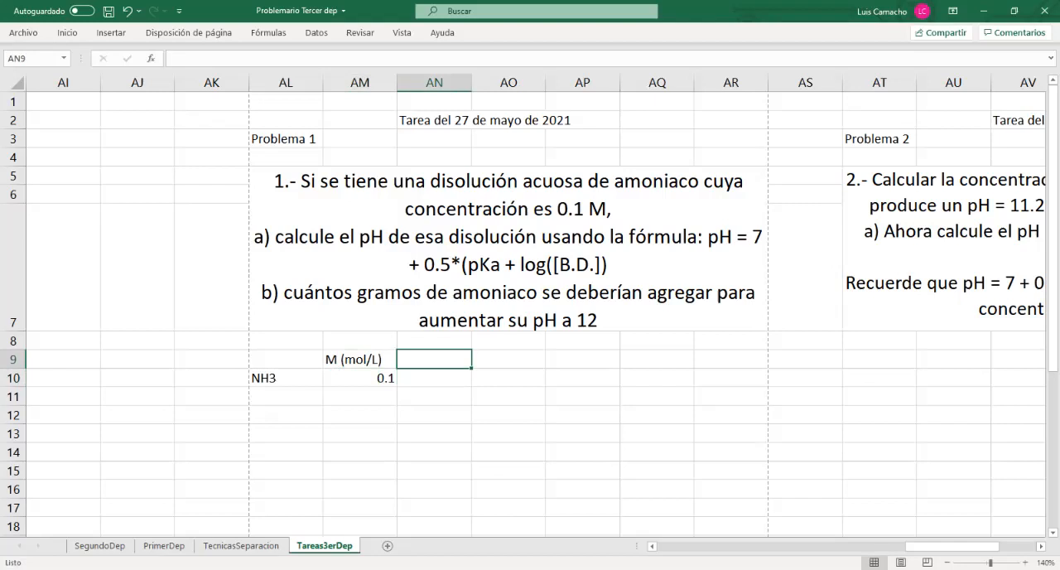
type("PM (g")
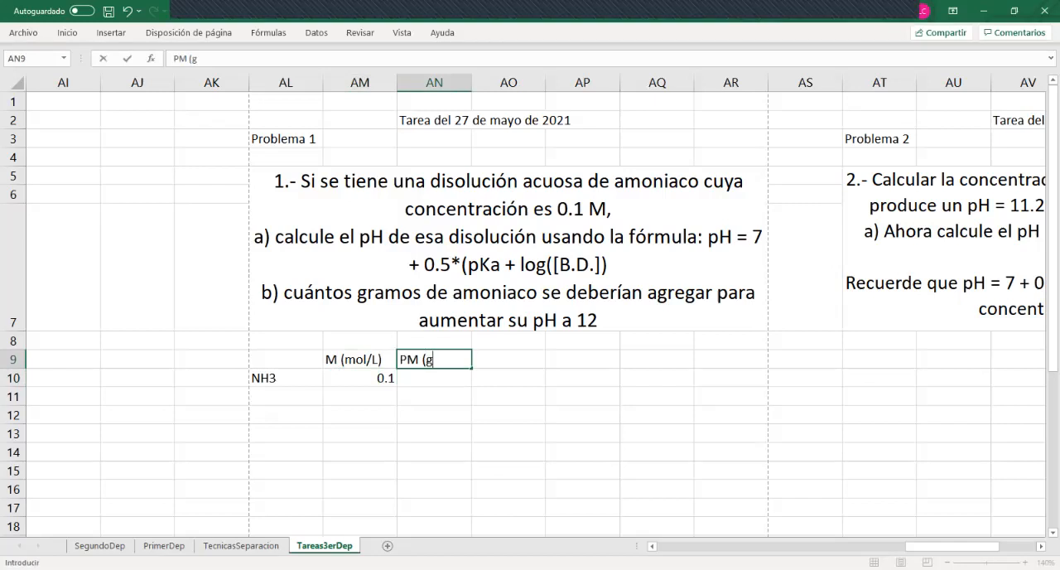
type("/mol)")
key("Return")
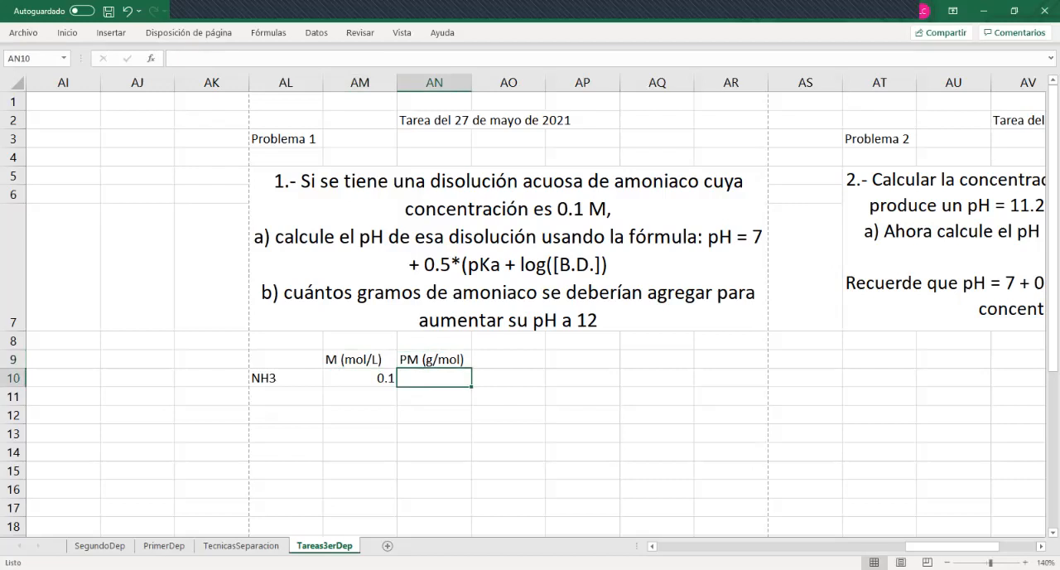
type("+14")
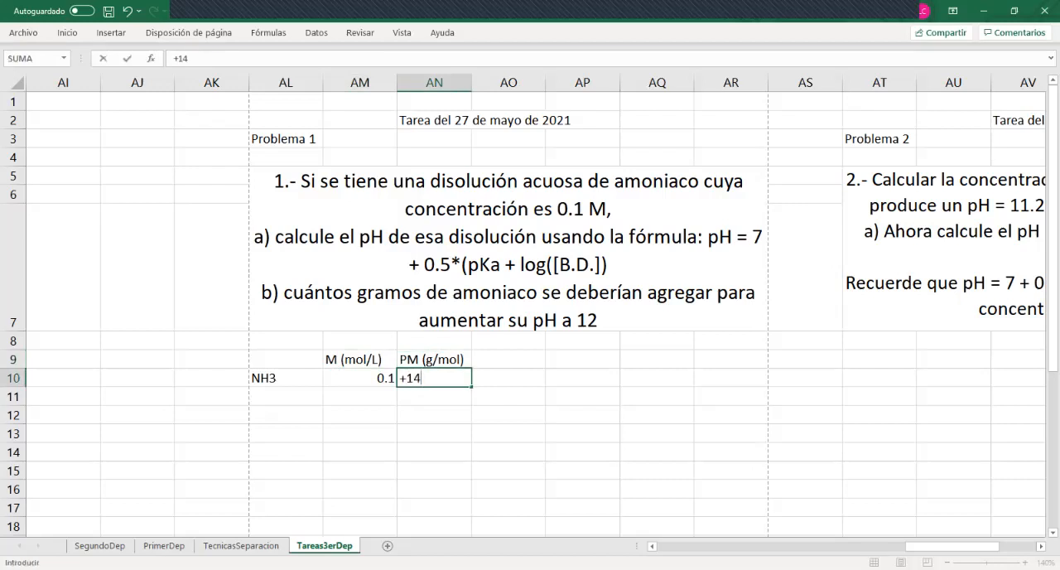
type("+3*1")
key("Return")
key("Up")
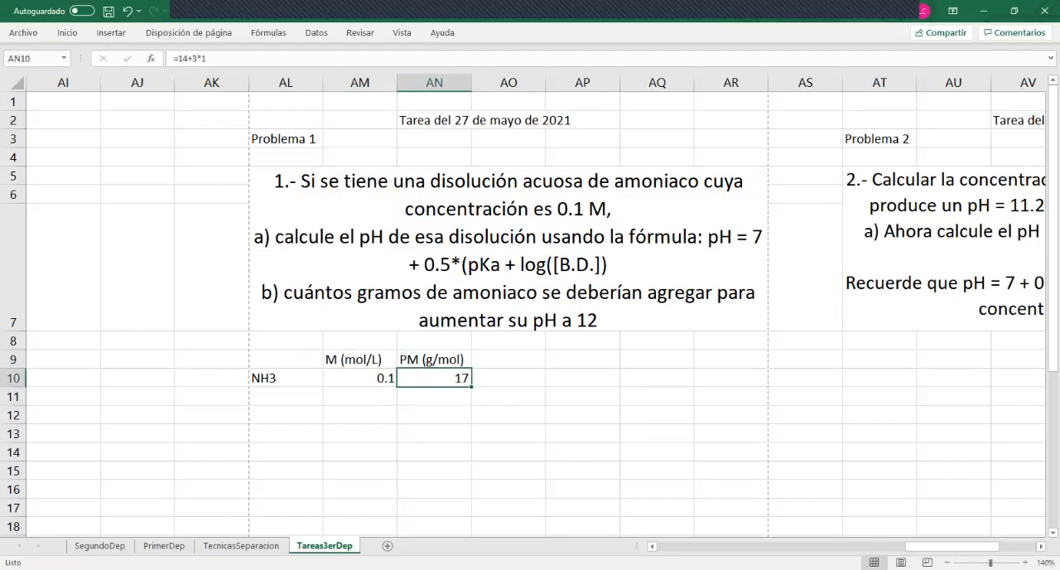
Center the contents of cells AM10 to AR10 horizontally
key("Left")
key("shift+Right")
key("shift+Right")
key("shift+Right")
key("shift+Right")
key("shift+Right")
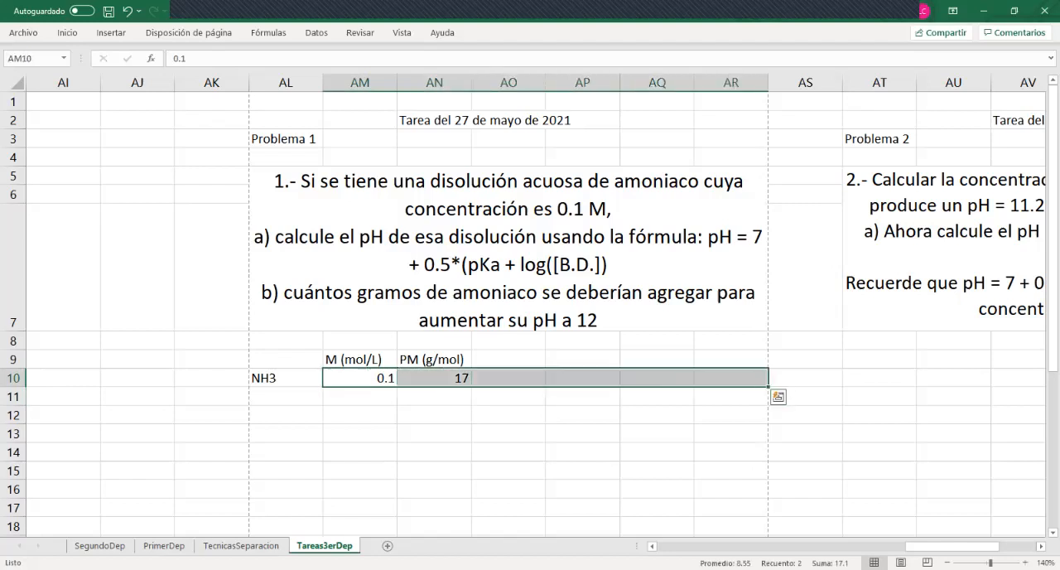
left_click(68, 33)
left_click(294, 78)
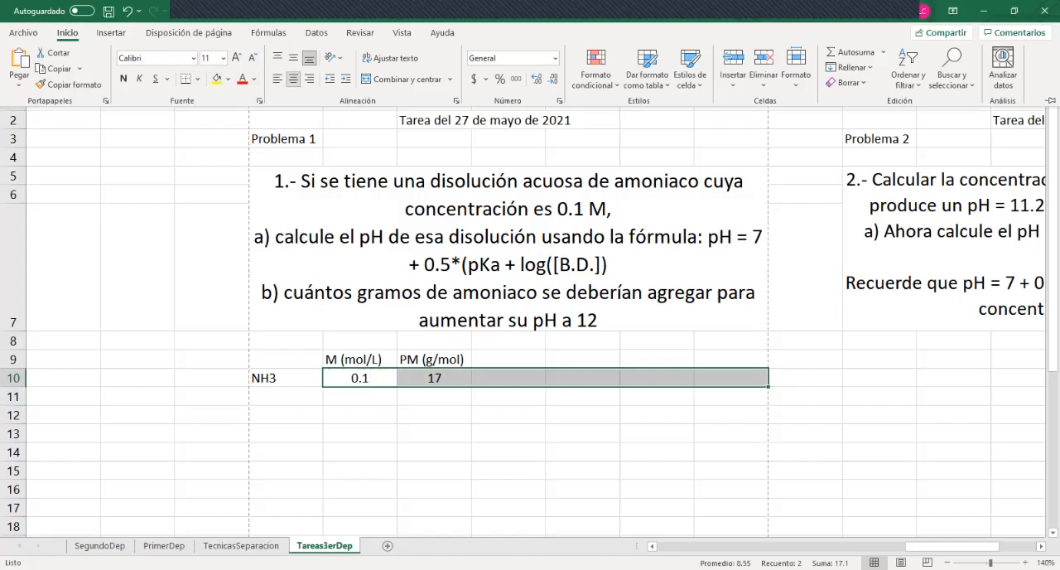
Enter the header "pH" in AO9, undoing any accidental overwrite of that cell
left_click(507, 360)
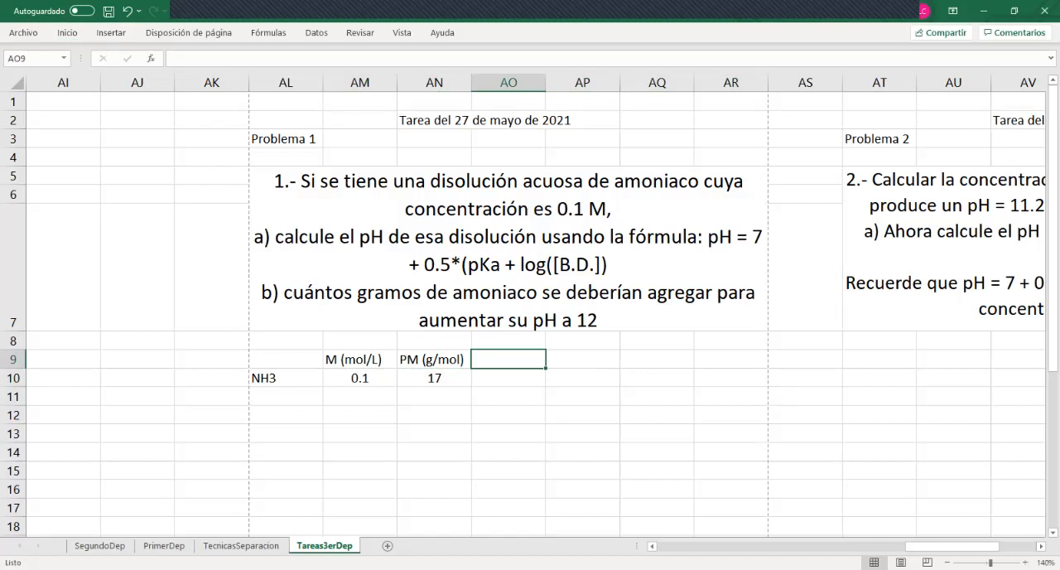
type("pH")
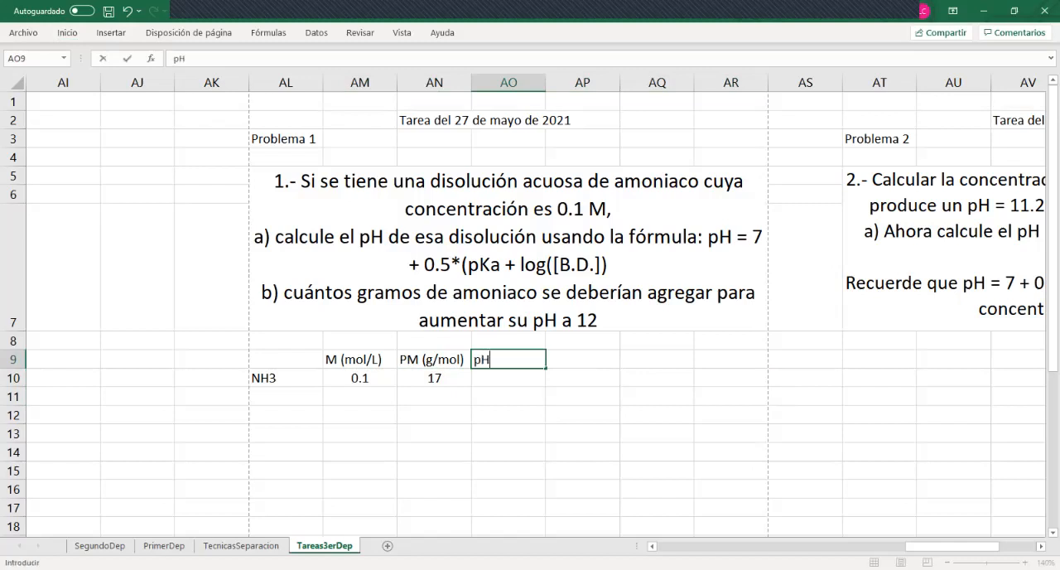
key("Return")
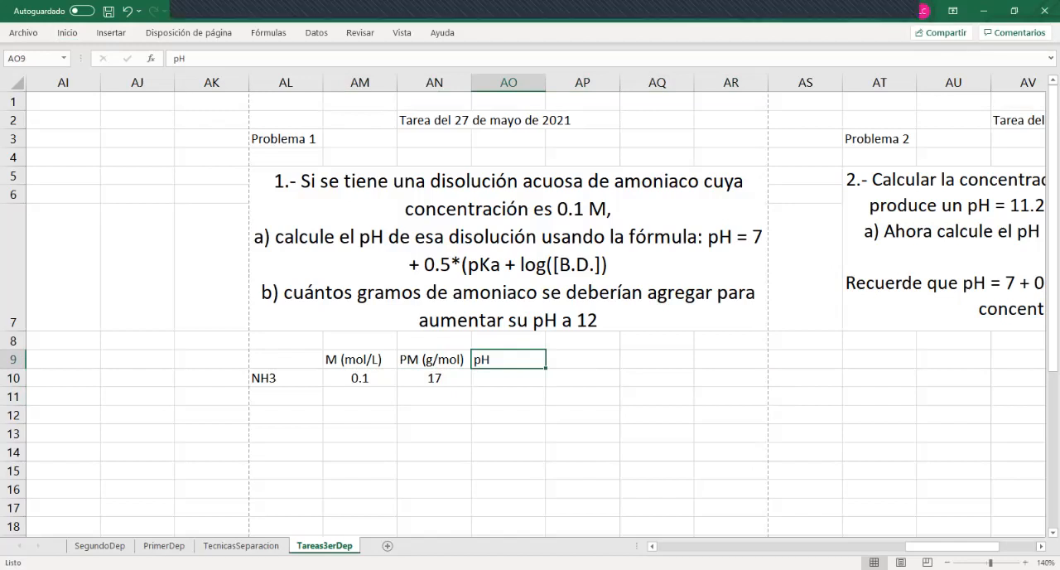
key("ctrl+d")
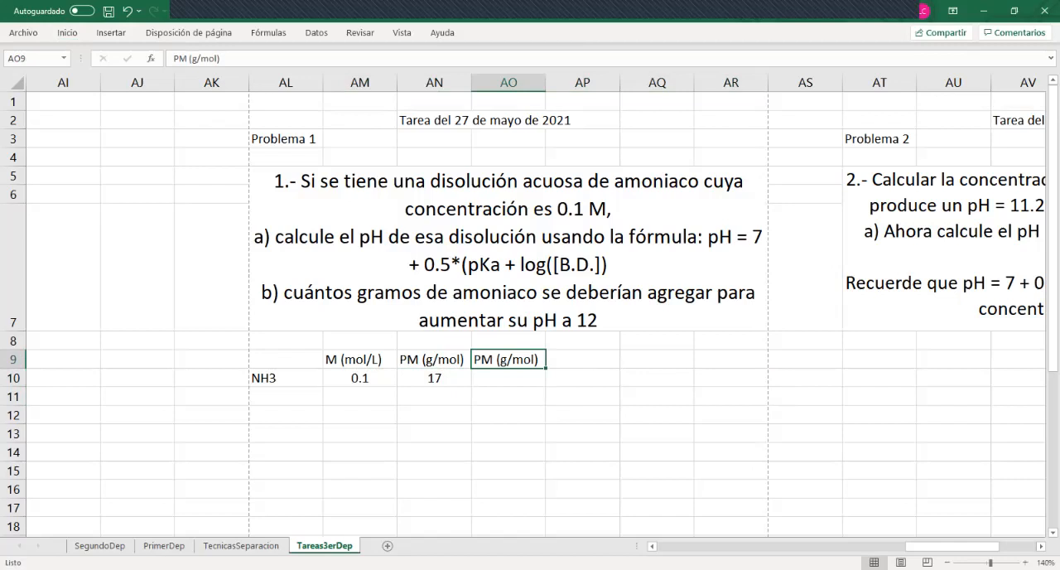
key("ctrl+z")
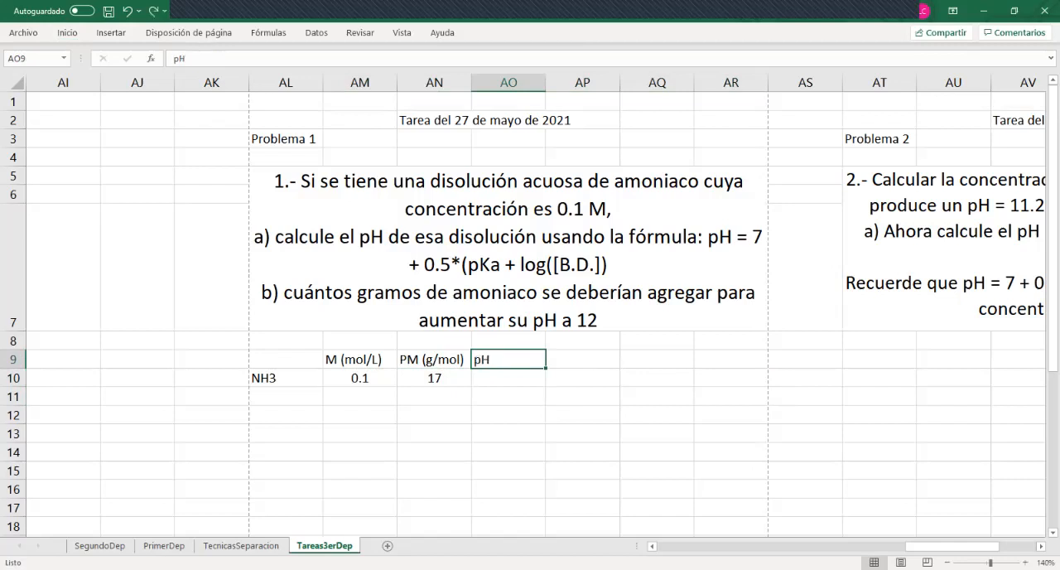
Enter the label "pH =" in cell AM12
left_click(360, 396)
key("Down")
key("Down")
key("Left")
key("Up")
key("Right")
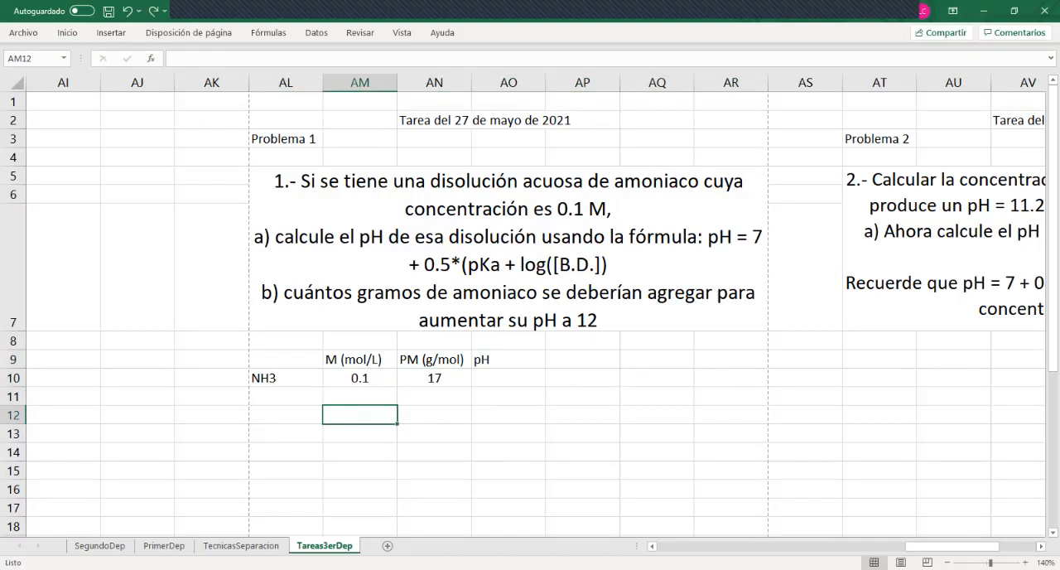
type("P")
key("BackSpace")
type("pH =")
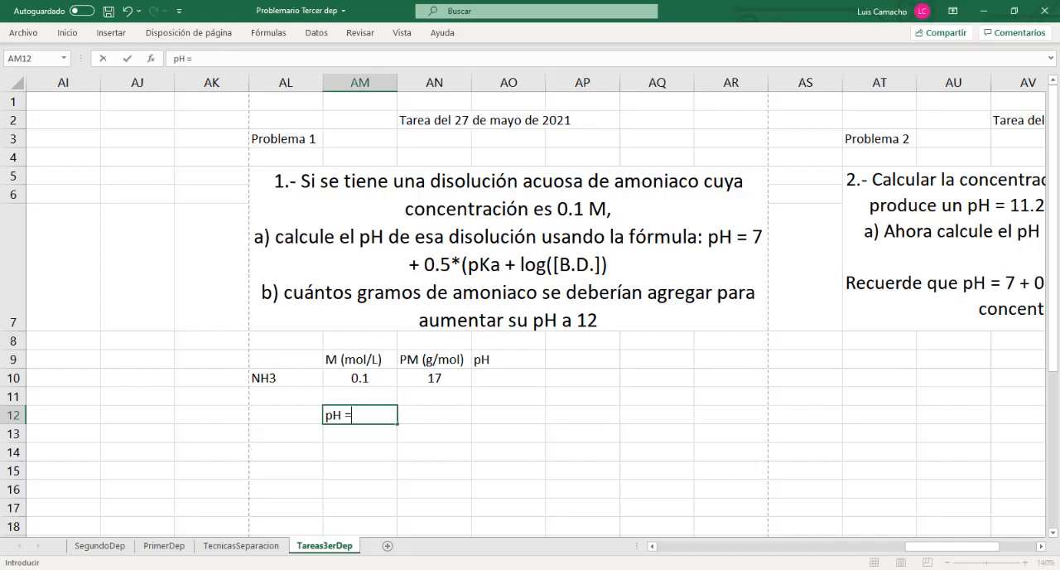
key("Tab")
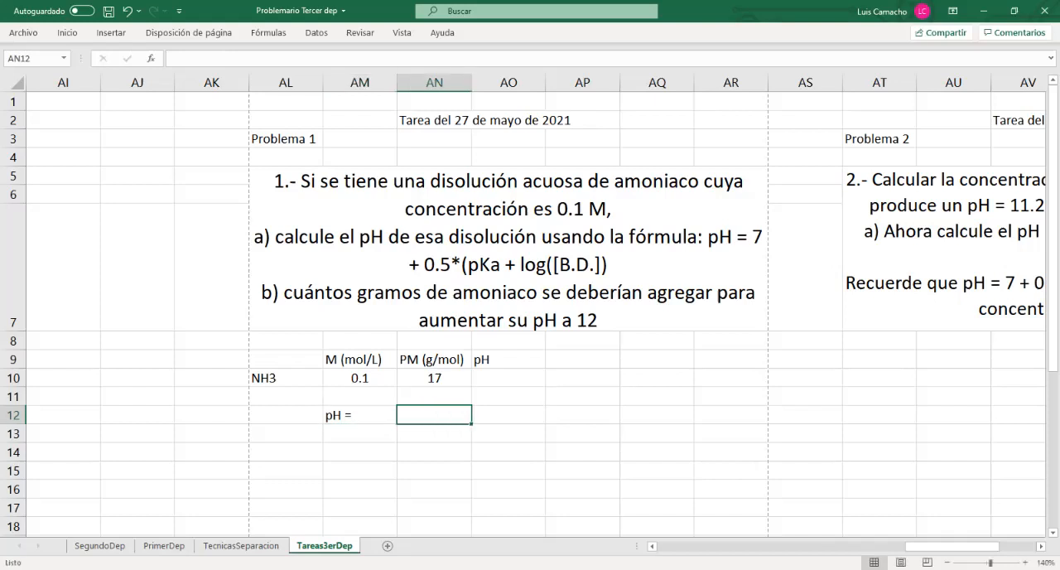
Enter the pH formula =7+.5*(AP10+log10(AM10)) in AN12, referencing AP10 for pKa and AM10 for the concentration
type("7")
key("BackSpace")
type("=7")
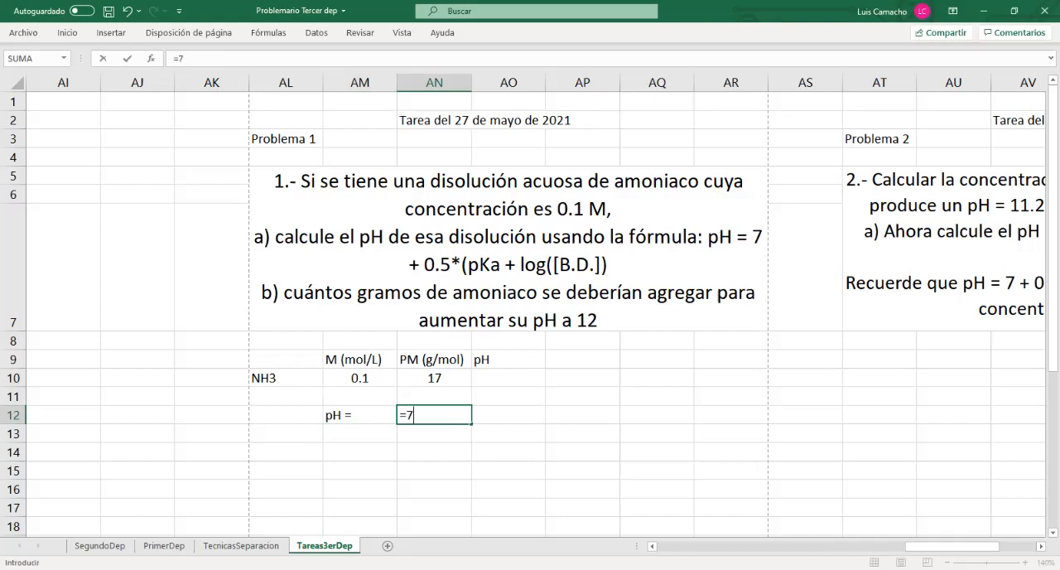
type("+.5*(")
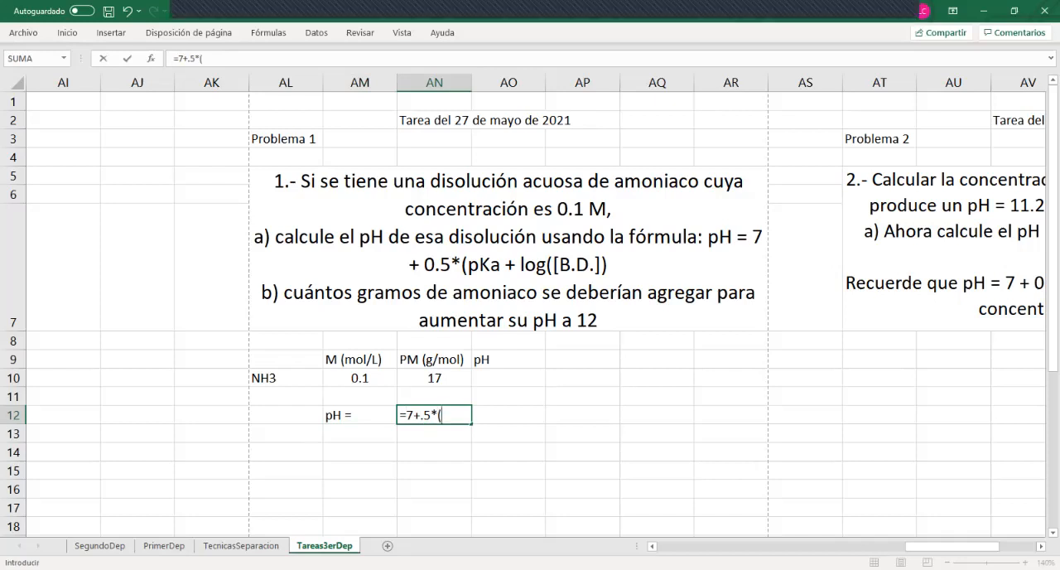
left_click(582, 378)
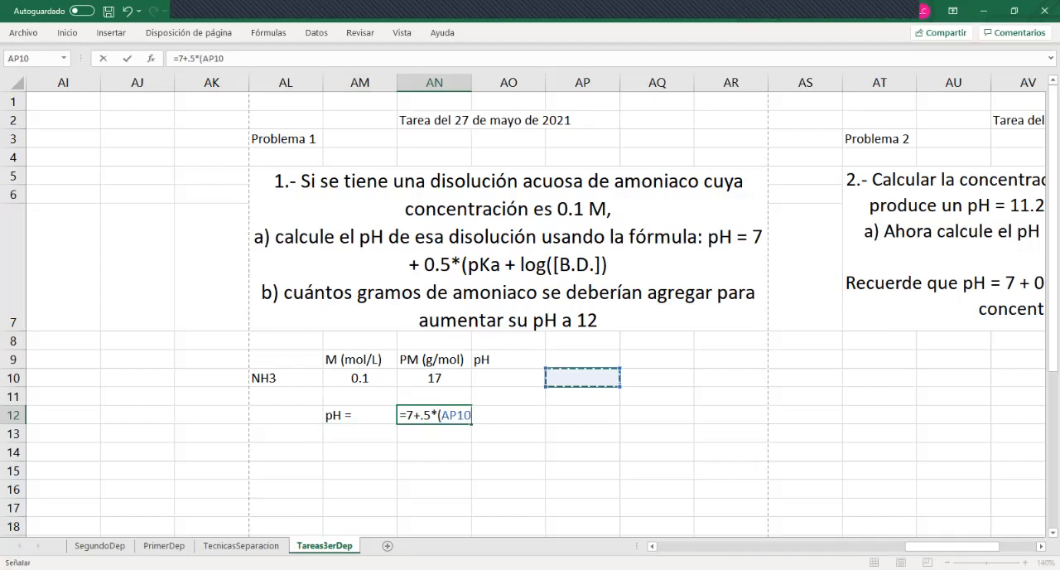
type("+")
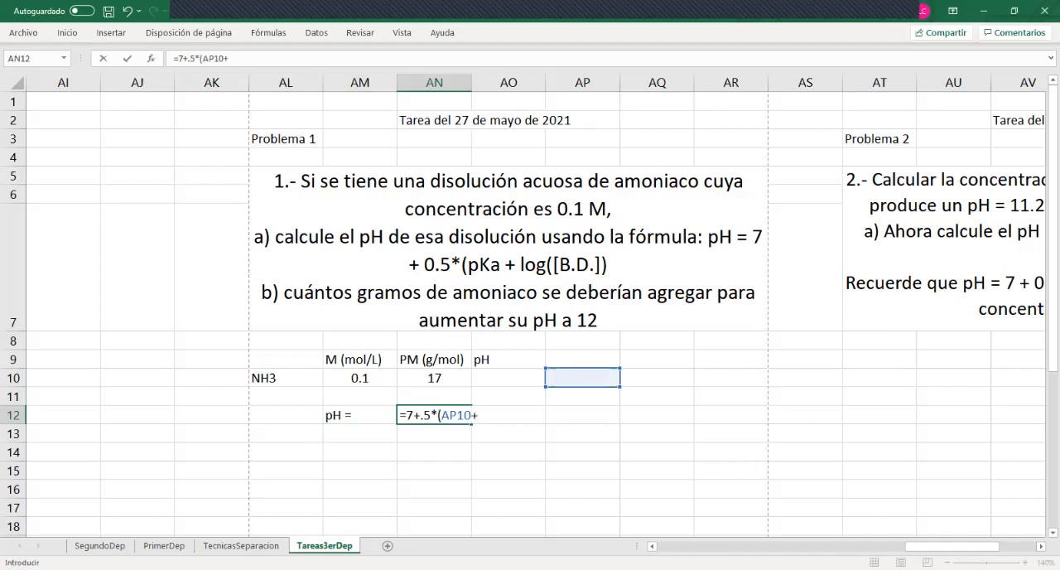
type("lo")
key("BackSpace")
type("g")
key("BackSpace")
type("og10")
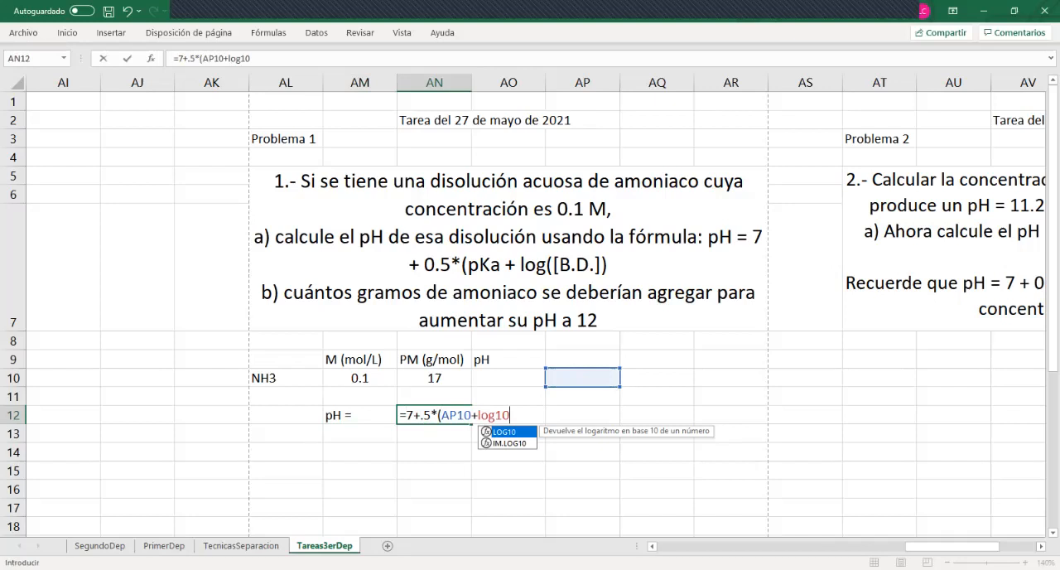
type("(")
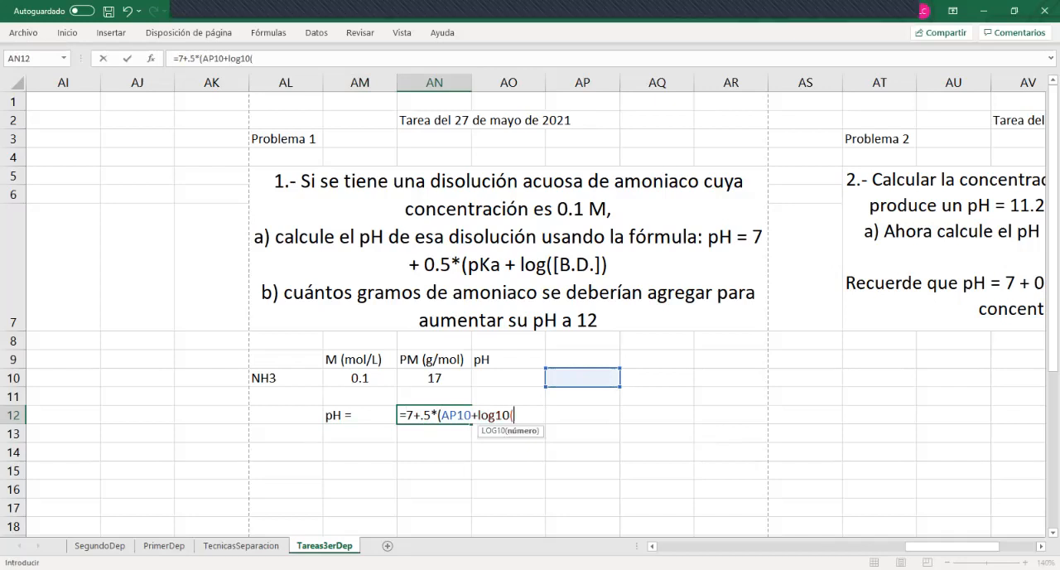
left_click(359, 377)
type(")")
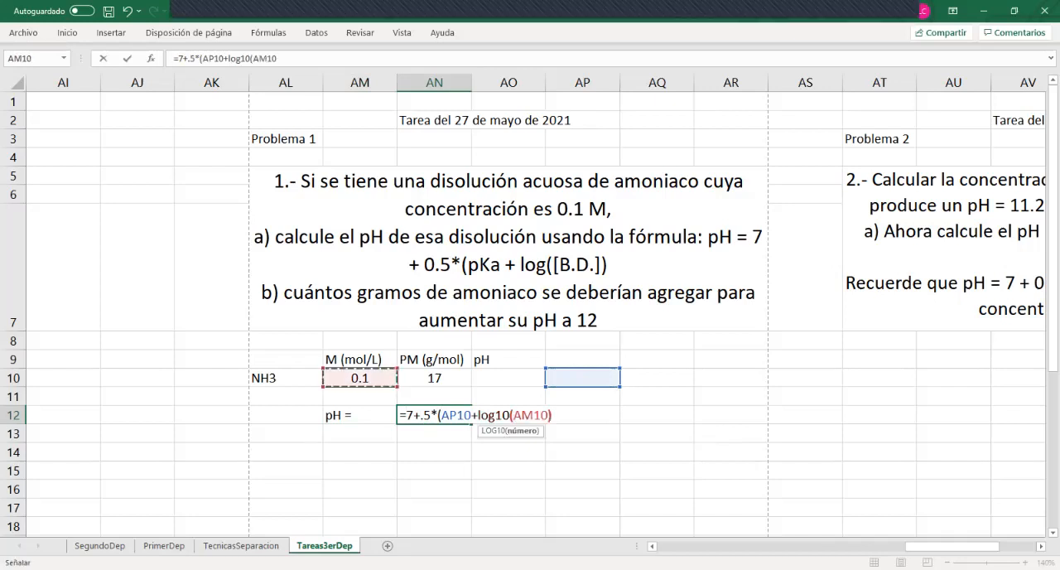
type(")")
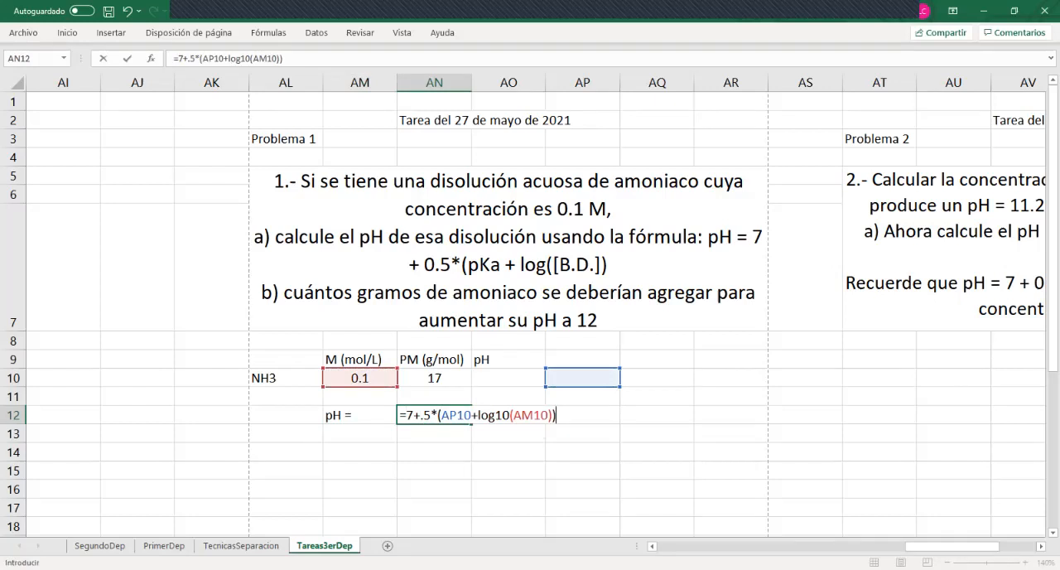
key("Return")
Enter the header "pKa" in cell AP9, above the cell referenced by the pH formula
key("Up")
key("Up")
key("Right")
key("Right")
key("Up")
key("Up")
key("Right")
type("p")
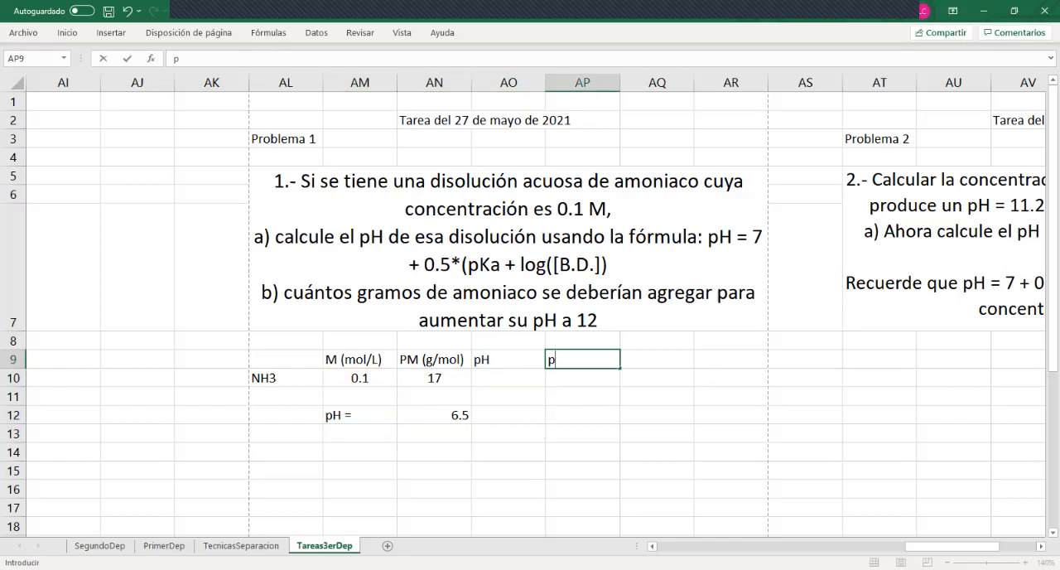
type("Ka")
key("Return")
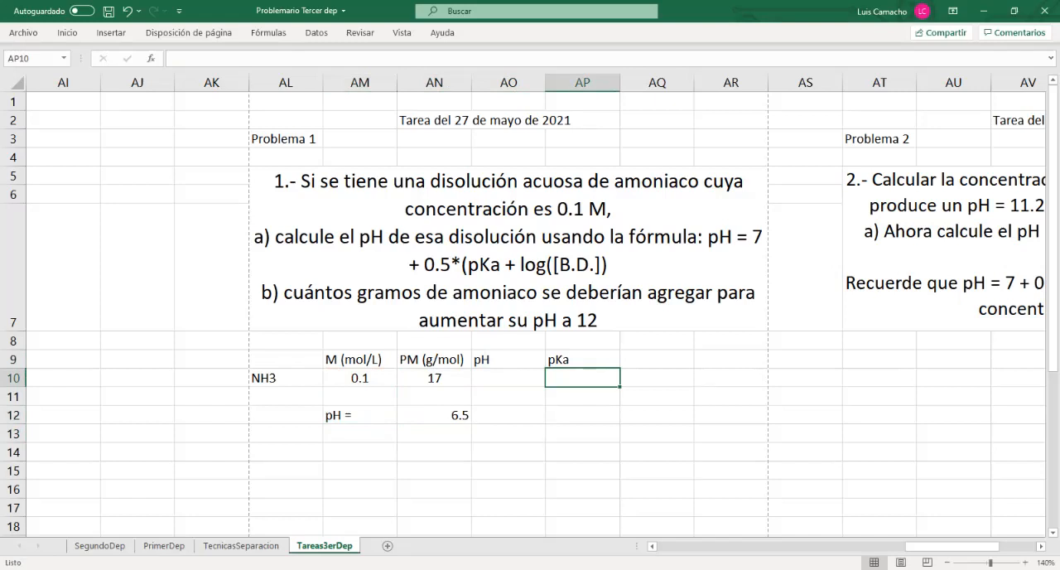
Enter the header "kb" in cell AR9, leaving column AQ free beside pKa
left_click(657, 360)
key("Up")
key("Down")
key("Right")
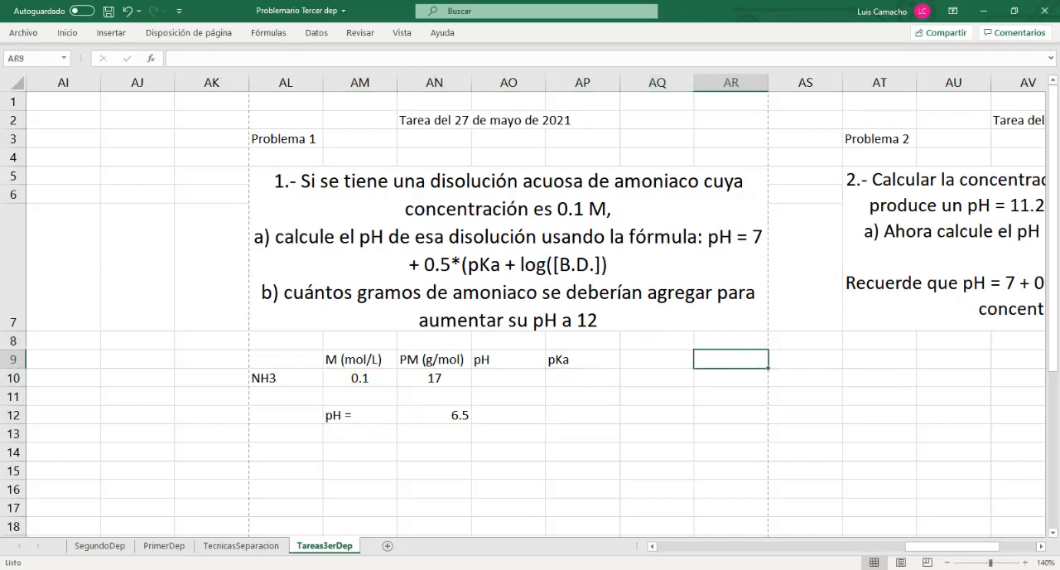
key("Right")
key("Right")
key("Right")
key("Right")
key("Right")
key("Right")
key("Left")
key("Left")
key("Left")
key("Left")
key("Left")
key("Left")
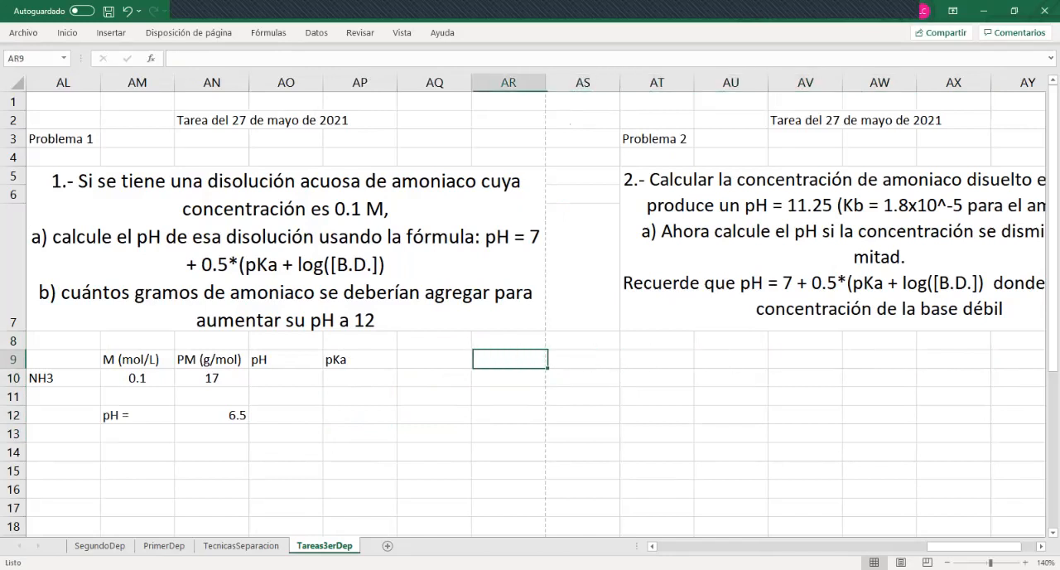
type("kb")
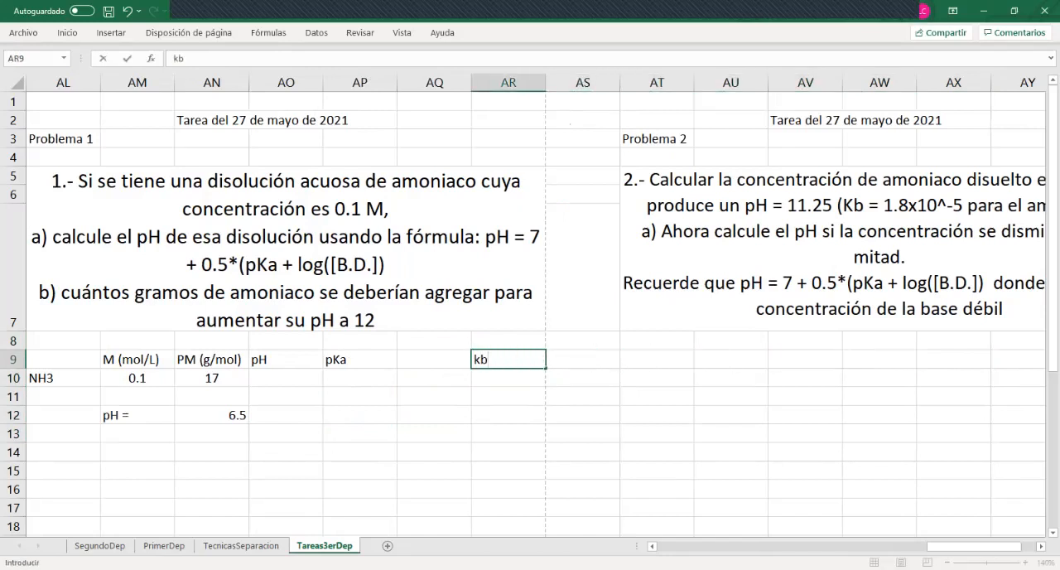
key("Return")
Enter ammonia's base constant as 1.8e-5 in cell AR10
type("1.")
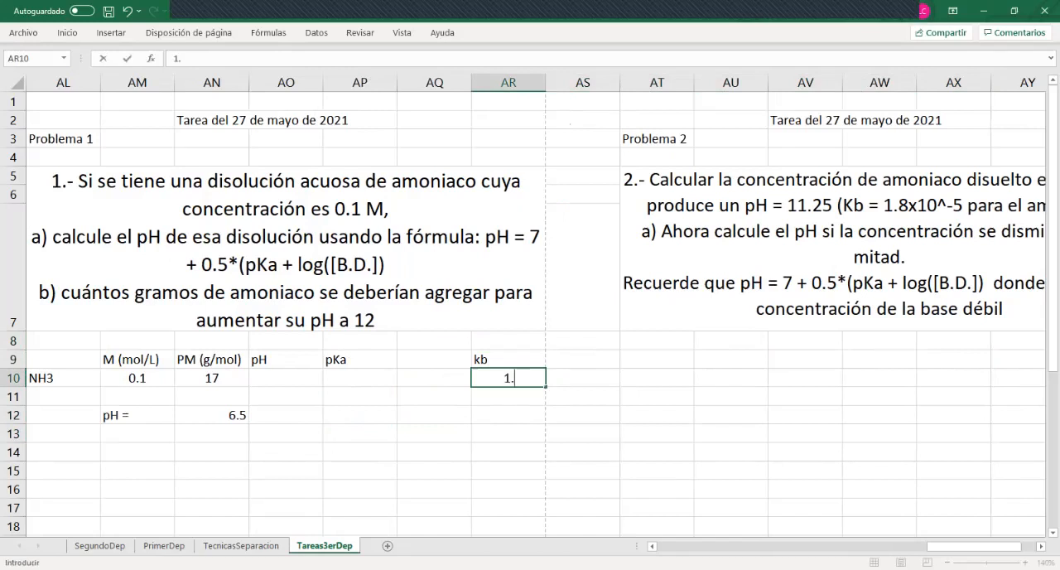
type("8e-5")
key("Return")
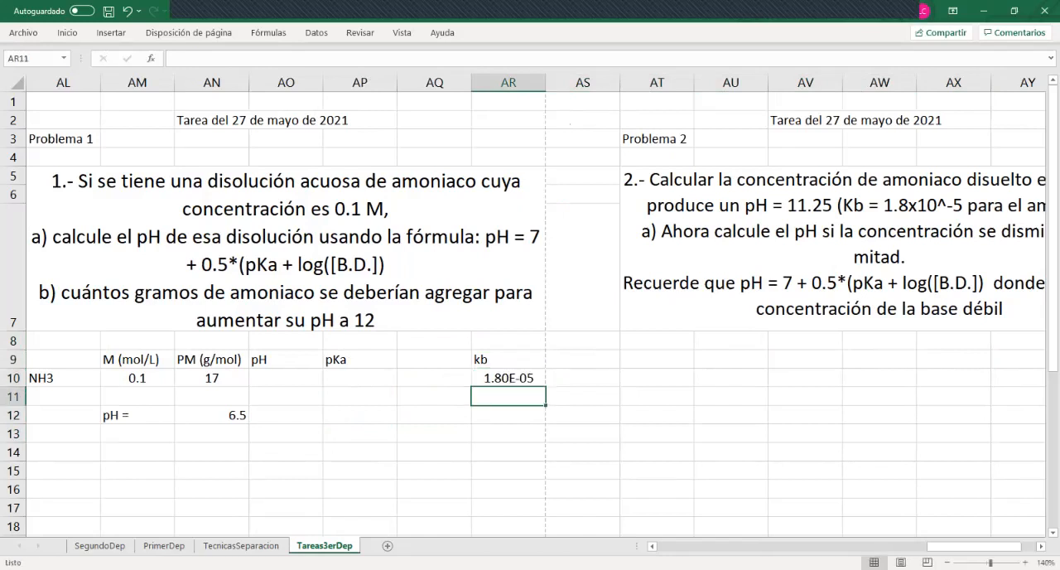
key("Up")
key("Left")
key("Left")
key("Left")
key("Left")
key("Left")
key("Left")
key("Left")
key("Left")
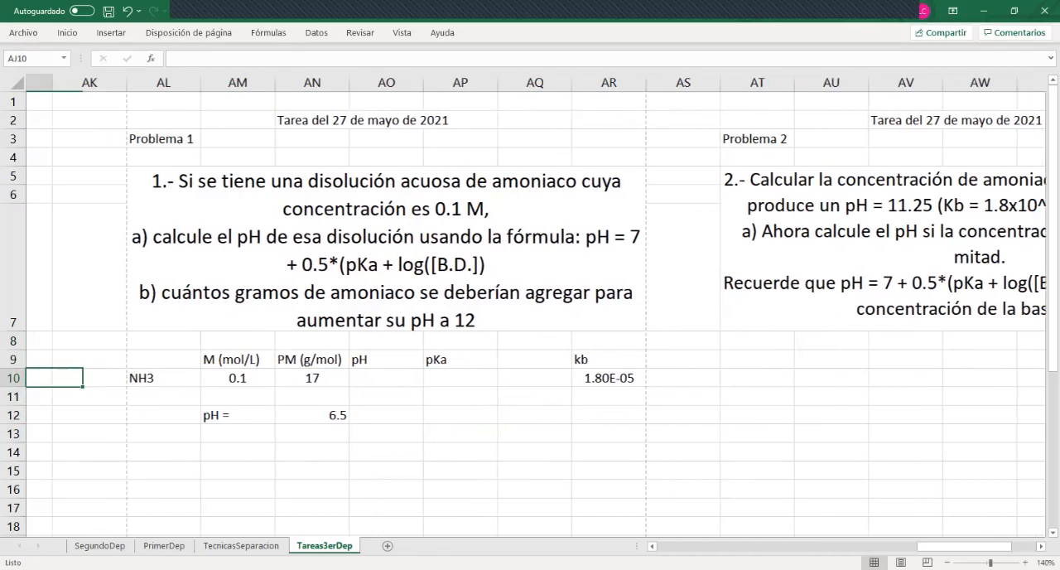
Enter the header "pKb" in cell AQ9, between the pKa and kb headers
key("Right")
key("Right")
key("Right")
key("Right")
key("Right")
key("Right")
key("Up")
key("Right")
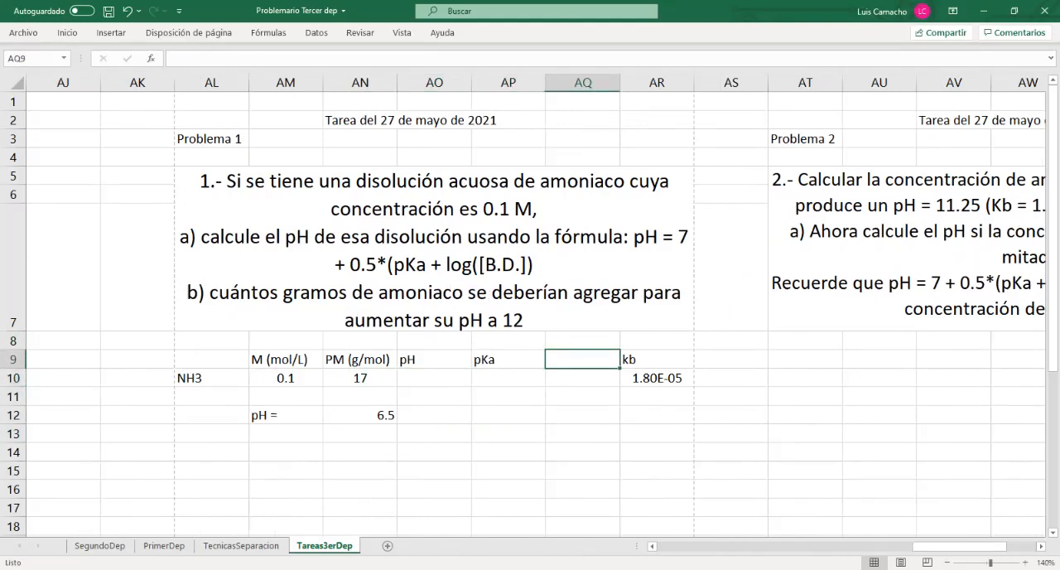
type("pKb")
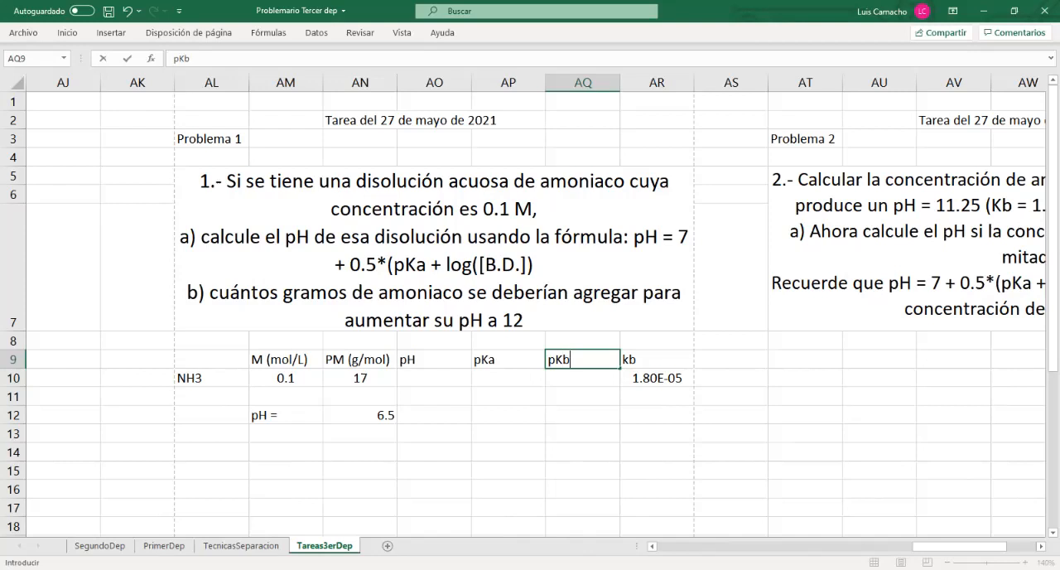
key("Return")
Calculate ammonia's pKb in AQ10 with the formula -log10(AR10), referencing the kb value
type("-")
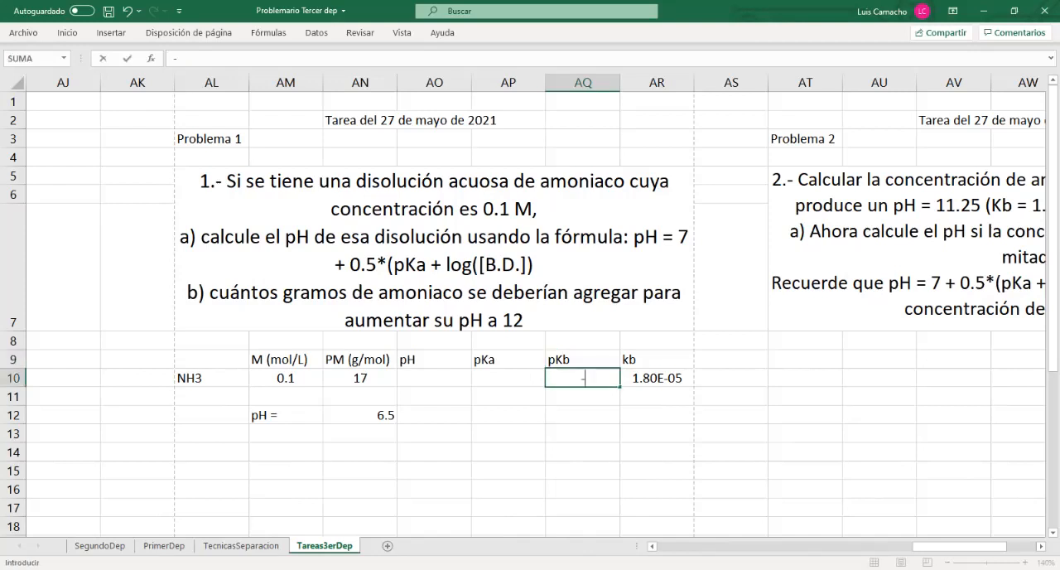
type("log10")
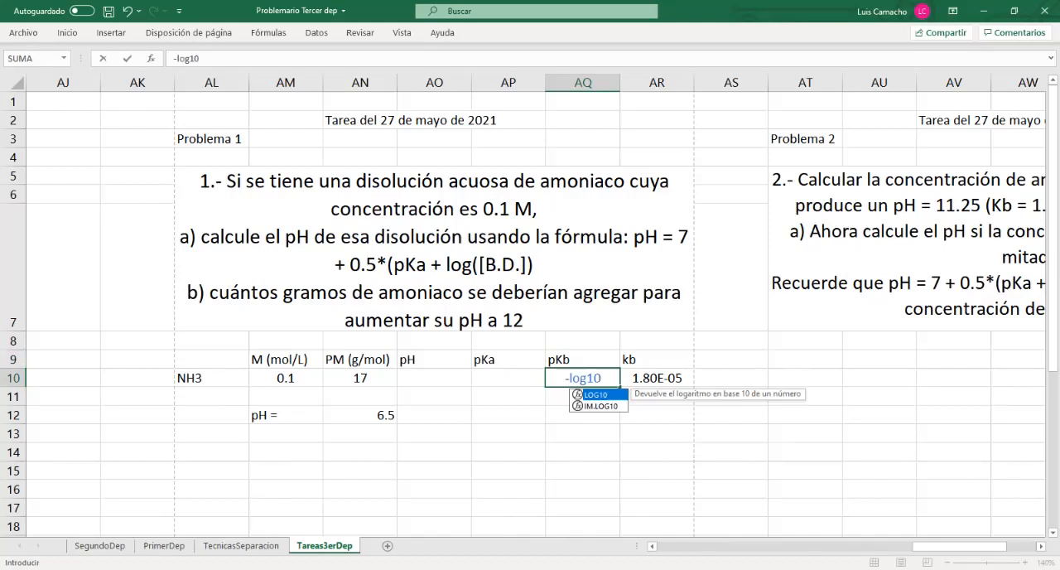
type("(")
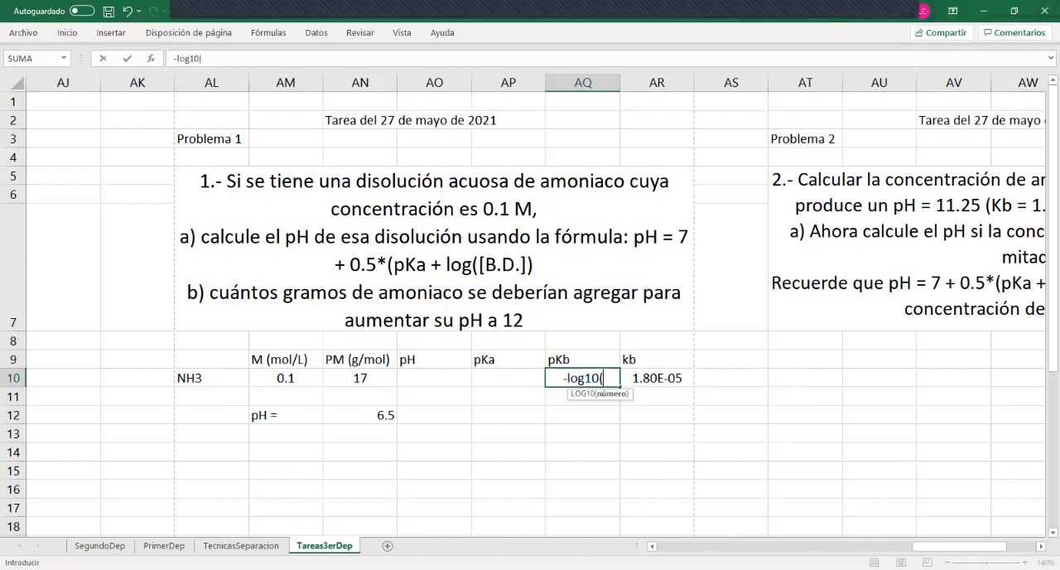
key("Right")
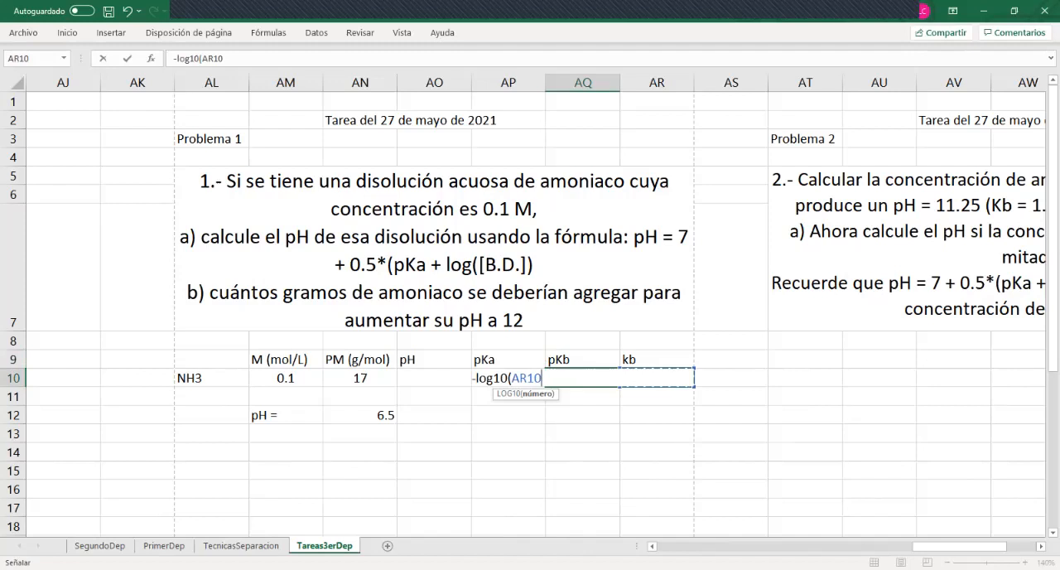
key("Return")
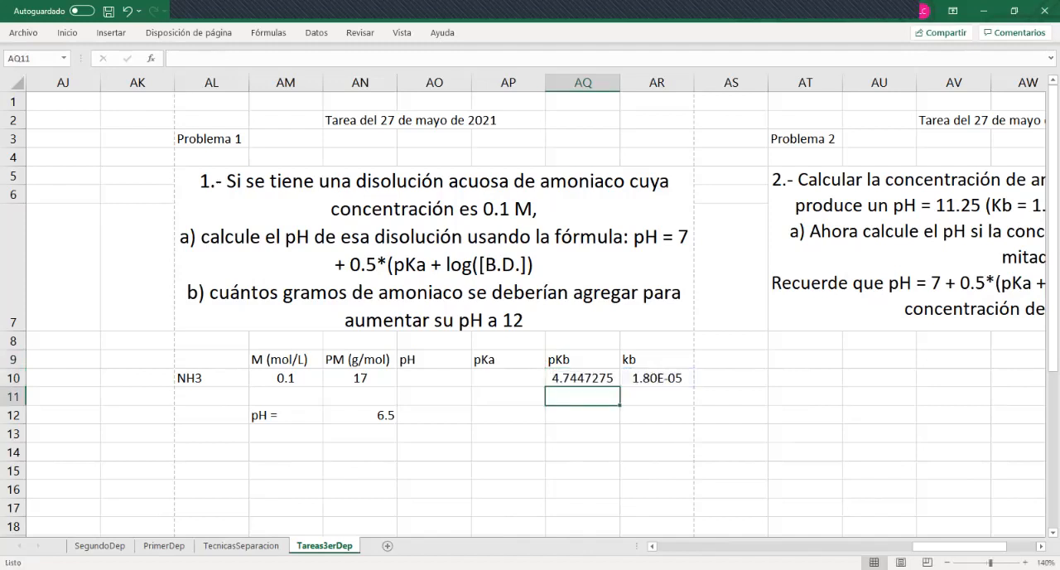
Reduce the pKb value in AQ10 to two decimal places
key("Up")
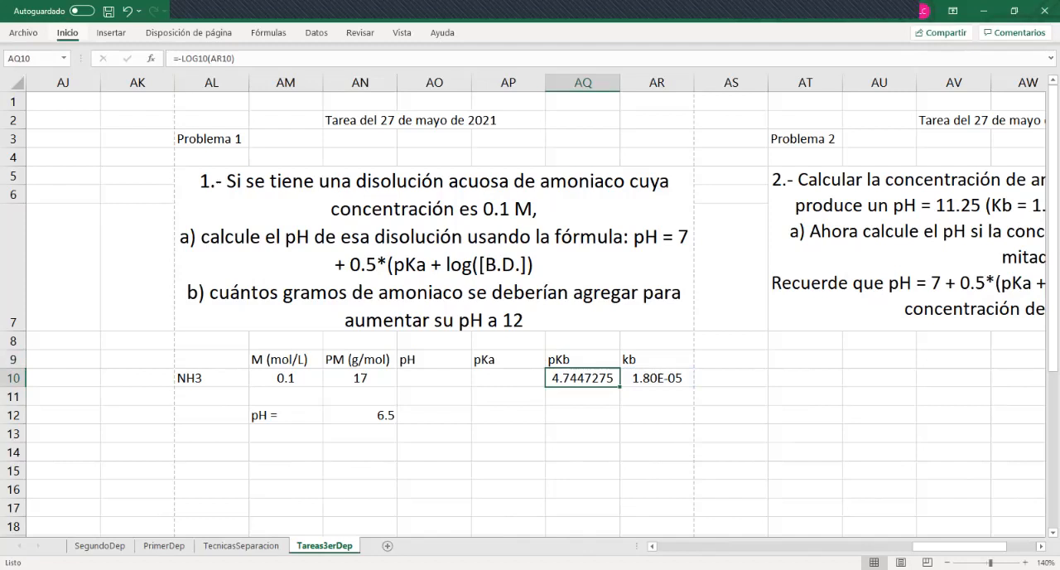
left_click(67, 32)
left_click(552, 79)
left_click(552, 80)
left_click(552, 79)
left_click(552, 79)
left_click(553, 79)
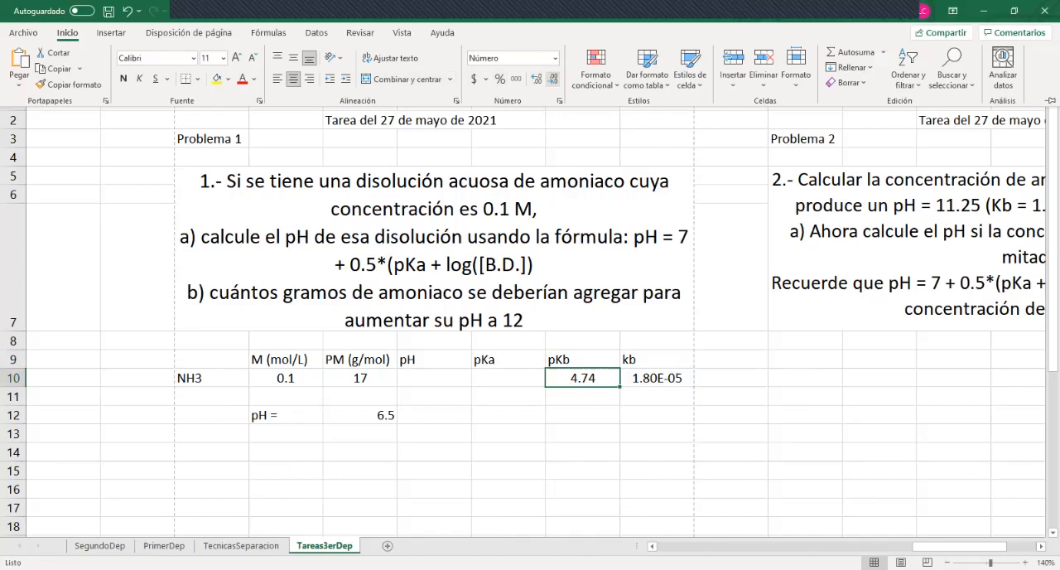
Carry the pKb cell's formatting over to AP10 and calculate the pKa there with the formula +14-AQ10
key("ctrl+c")
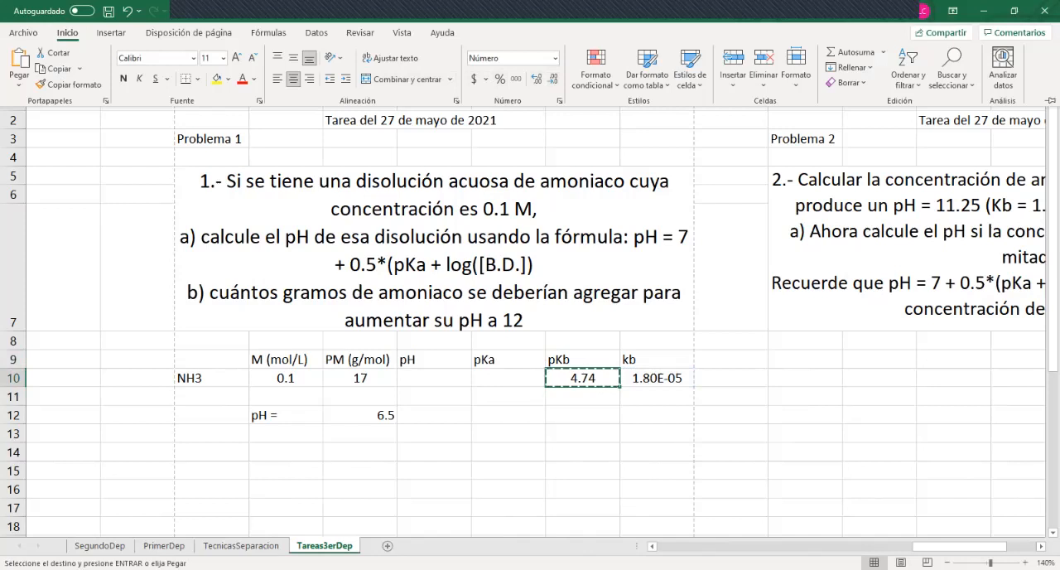
left_click(508, 378)
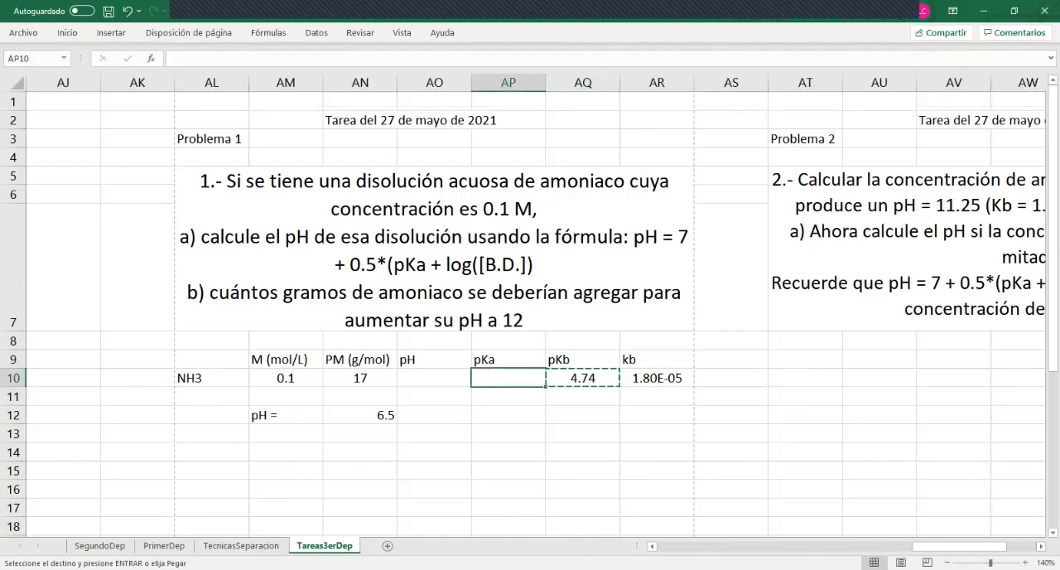
key("ctrl+v")
key("Delete")
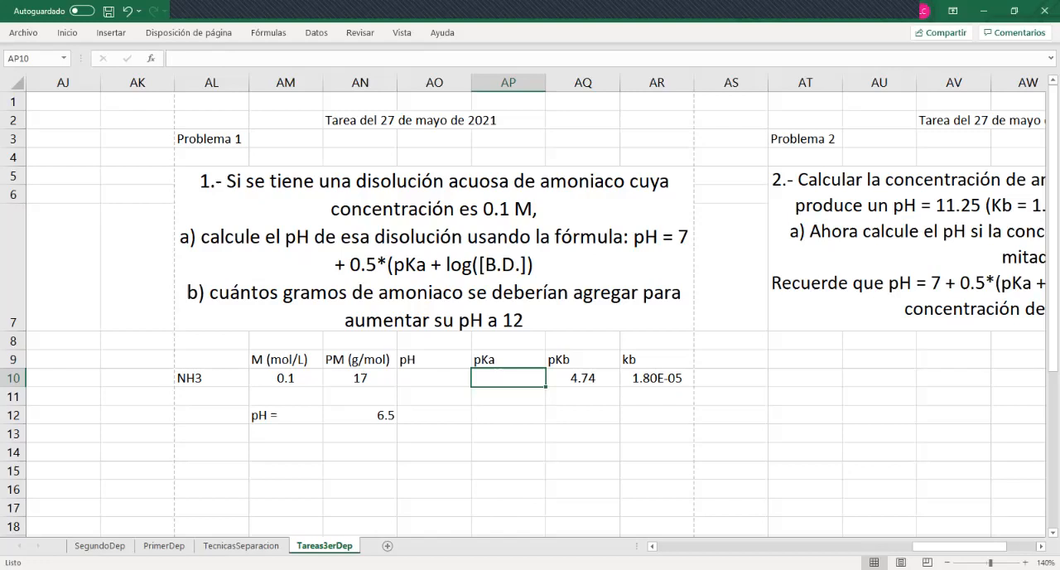
type("+14-")
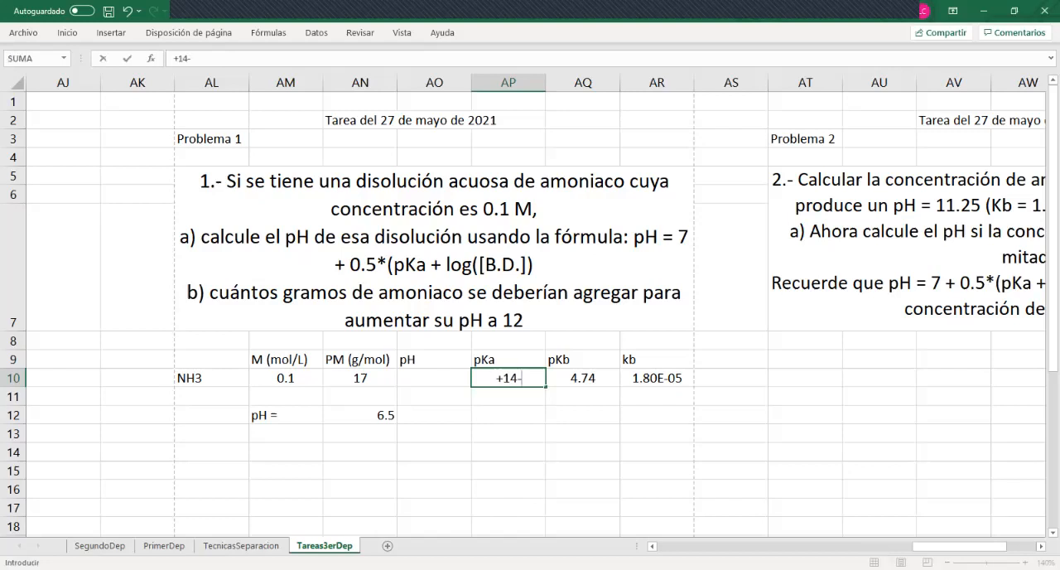
key("Right")
key("Return")
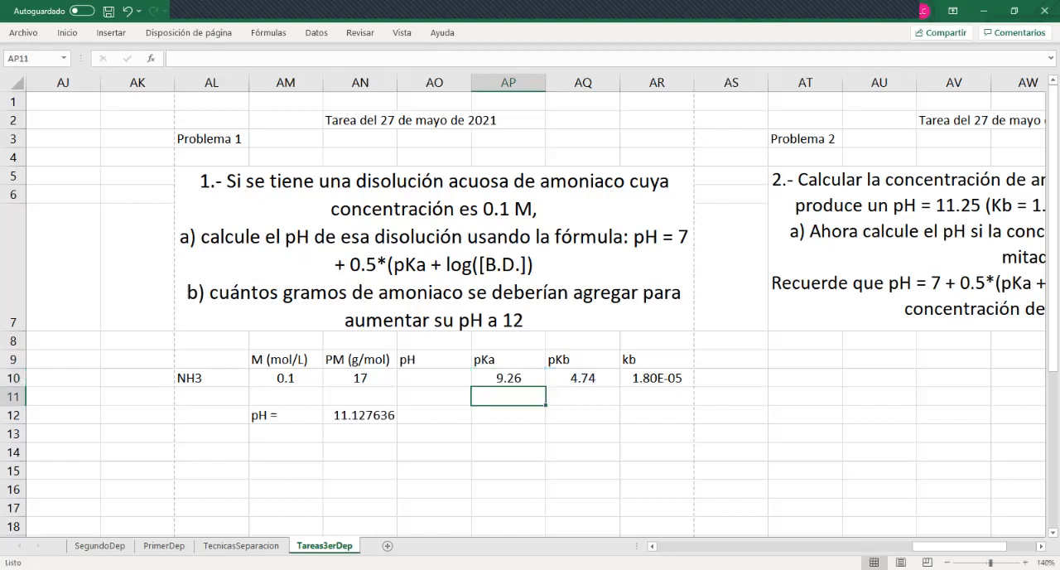
key("Up")
key("Up")
key("Down")
key("Right")
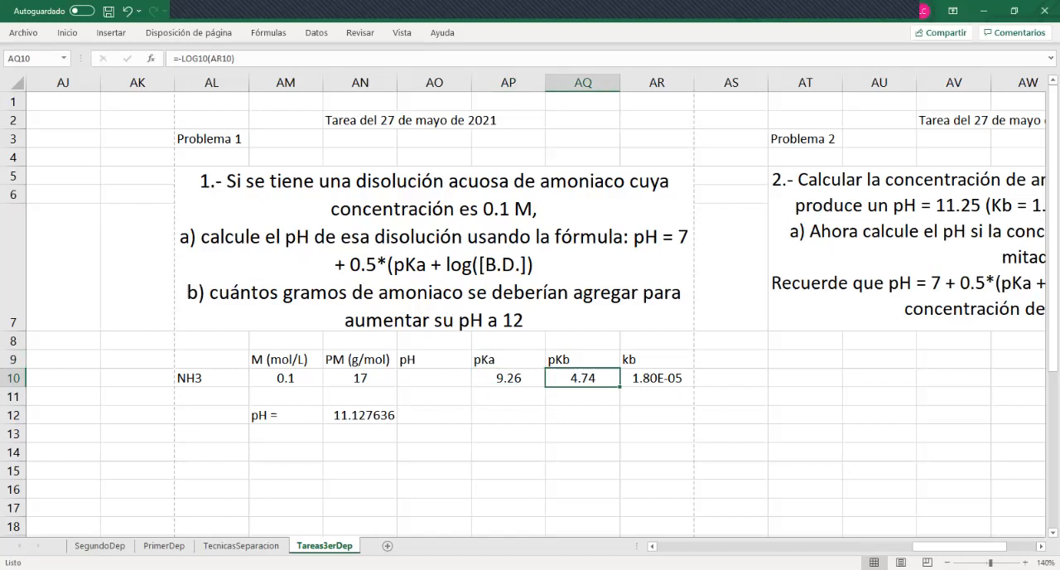
Reduce the pH result in AN12 to two decimal places and fill the cell with yellow
left_click(360, 414)
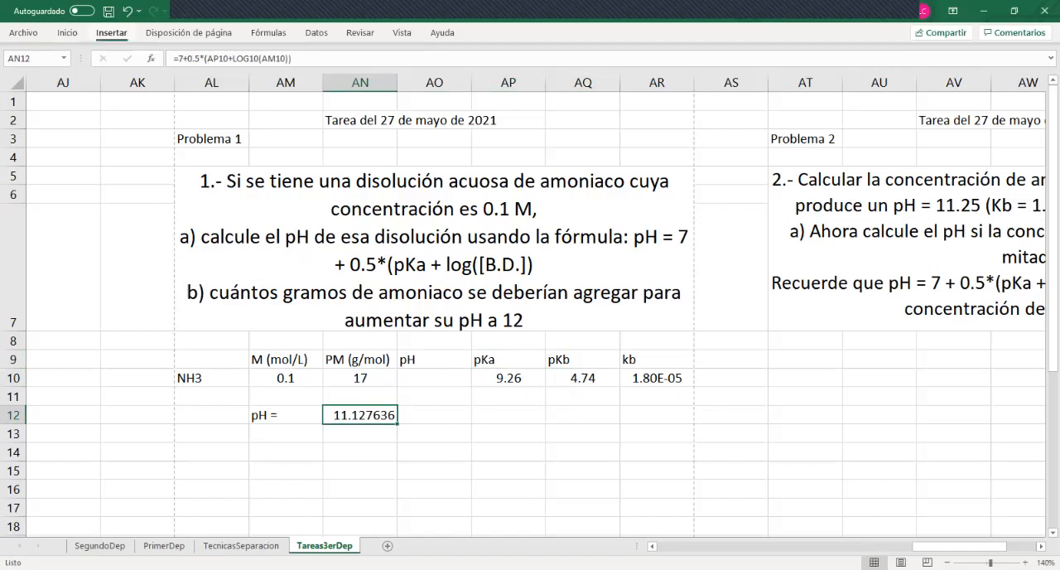
left_click(67, 33)
left_click(552, 79)
left_click(552, 79)
left_click(551, 78)
left_click(551, 80)
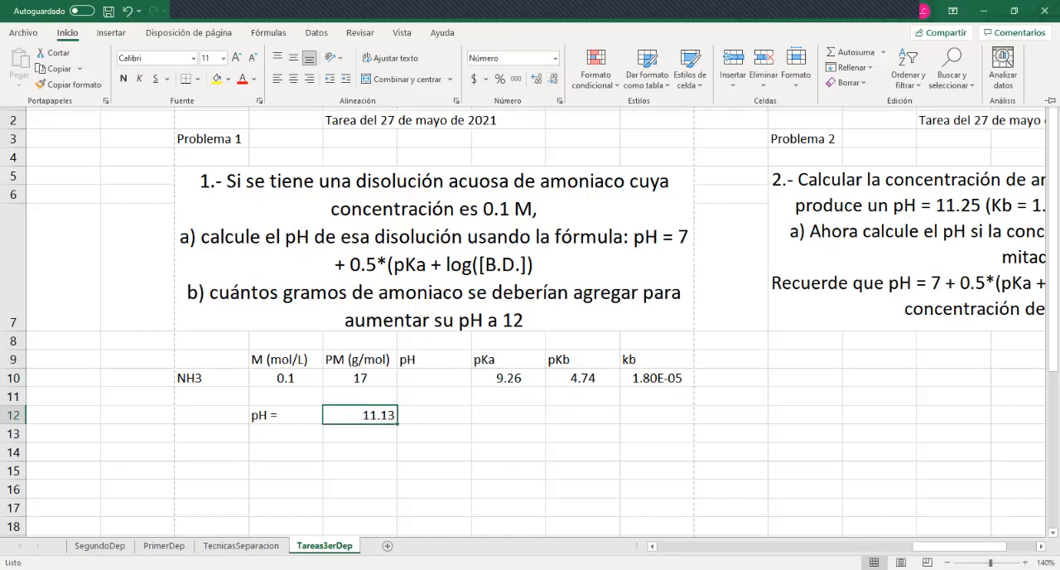
left_click(217, 79)
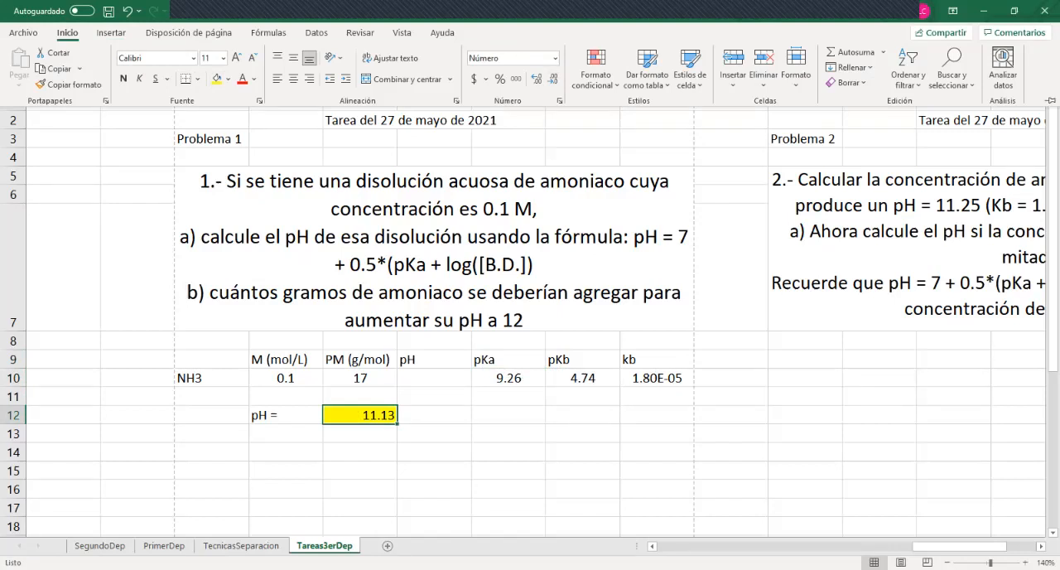
Copy the ammonia data table AL9:AR11 and paste the duplicate starting at AL14
left_click(212, 359)
left_click_drag(211, 360, 657, 396)
key("ctrl+c")
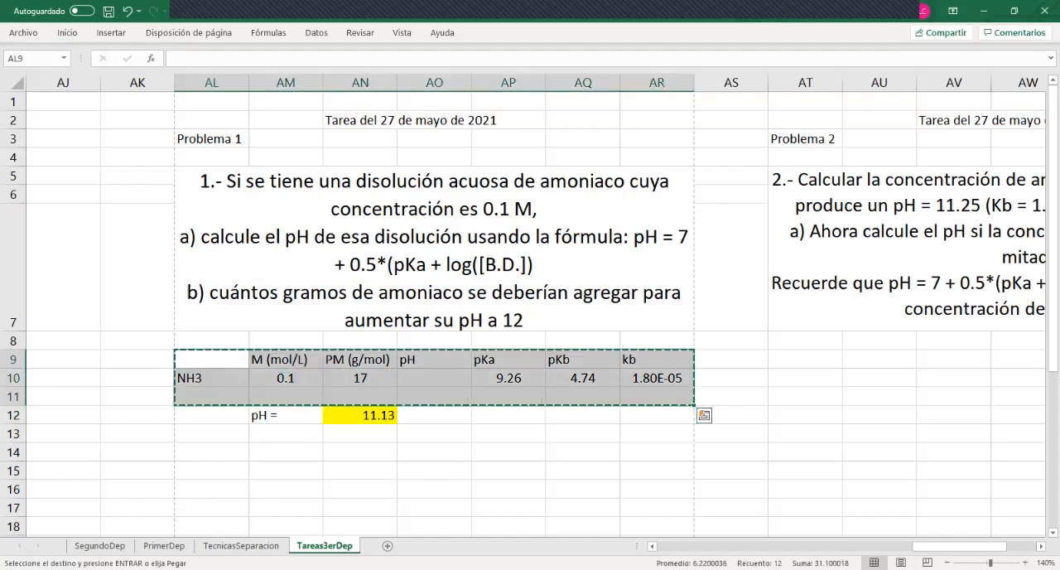
key("Down")
key("Down")
key("Down")
key("Down")
key("Down")
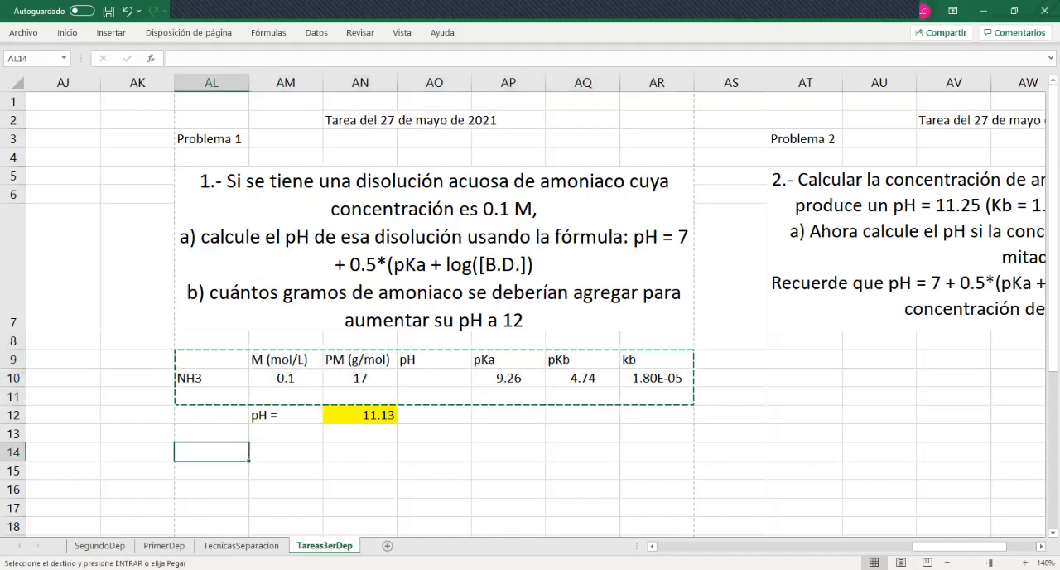
key("ctrl+v")
Review the duplicated ammonia data in row 15, from the concentration through the kb value
key("Down")
key("Down")
key("Down")
key("Down")
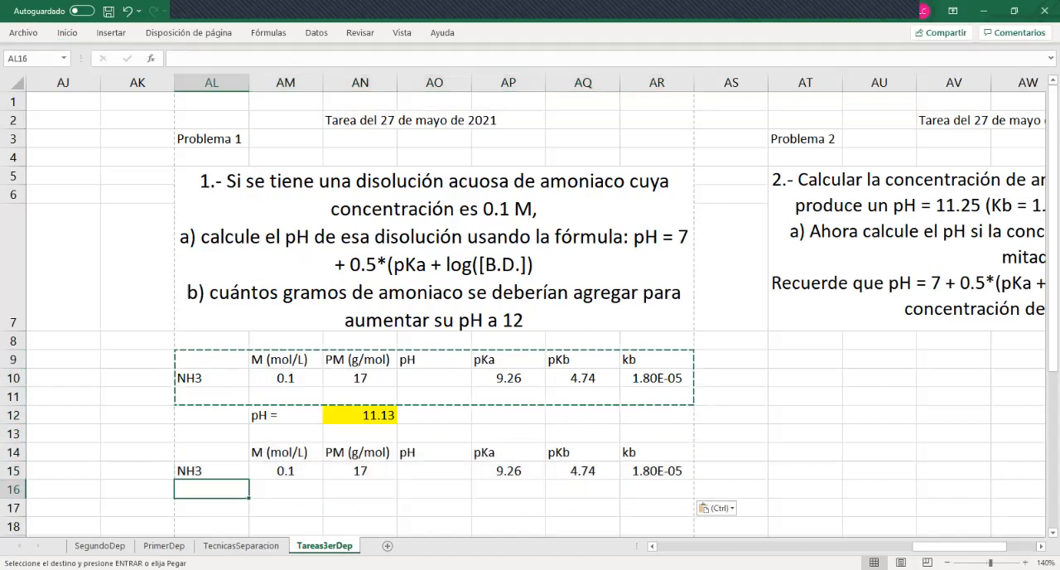
key("Up")
key("Up")
key("Up")
key("Right")
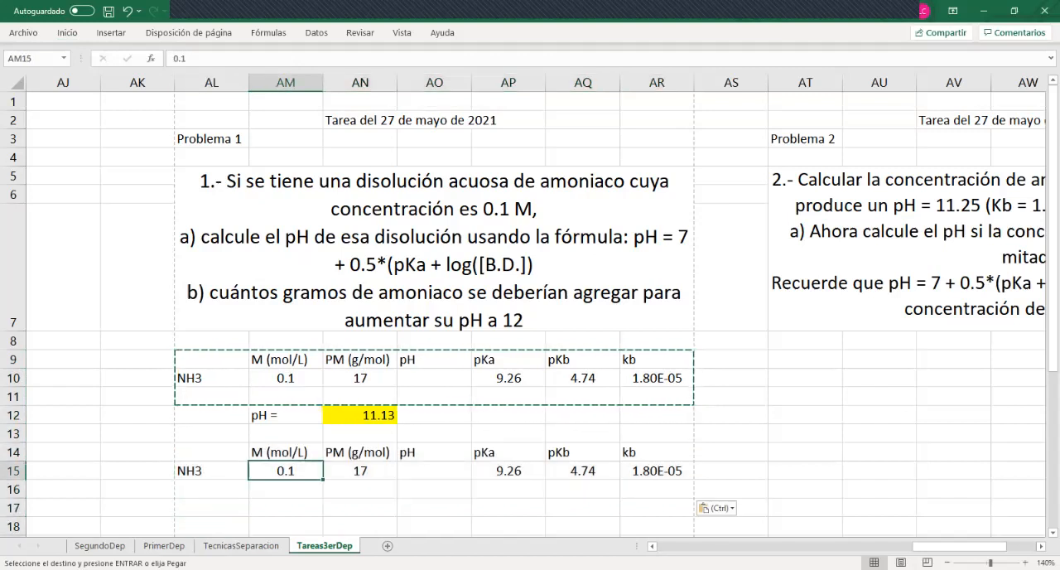
key("Right")
key("Left")
key("Right")
key("Right")
key("Right")
key("Right")
key("Right")
key("Left")
key("Left")
key("Left")
key("Left")
key("Left")
key("Down")
key("Down")
key("Down")
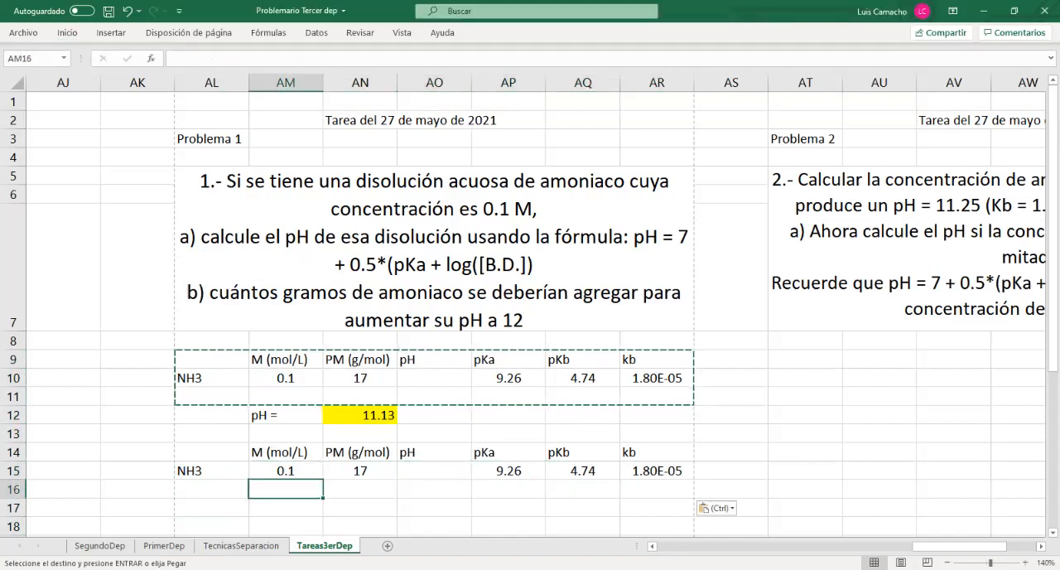
key("Up")
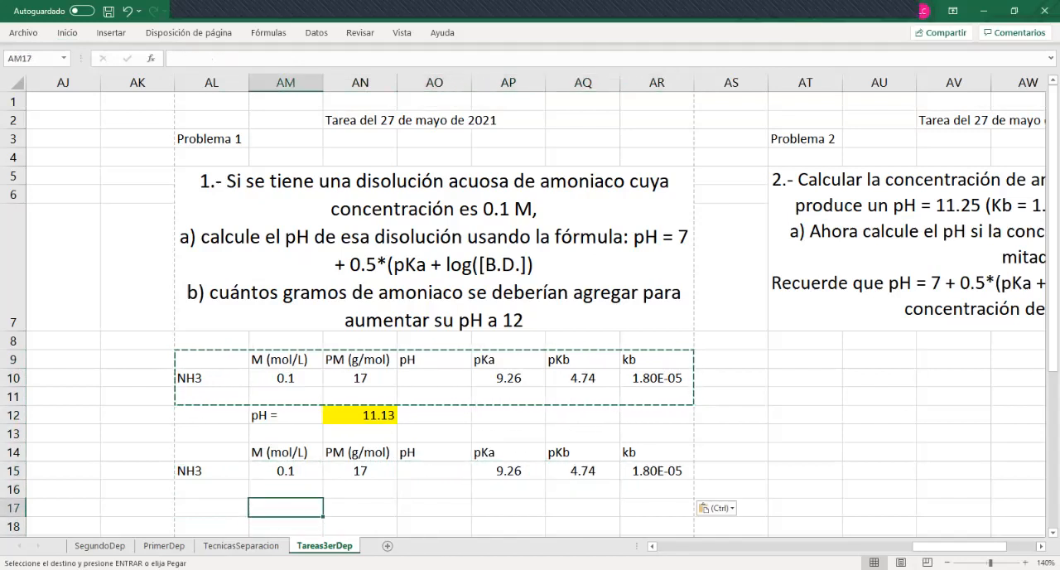
Copy the formula text "pH = 7 + 0.5*(pKa + log([B.D.])" from the problem statement into cell AM17
left_click(635, 237)
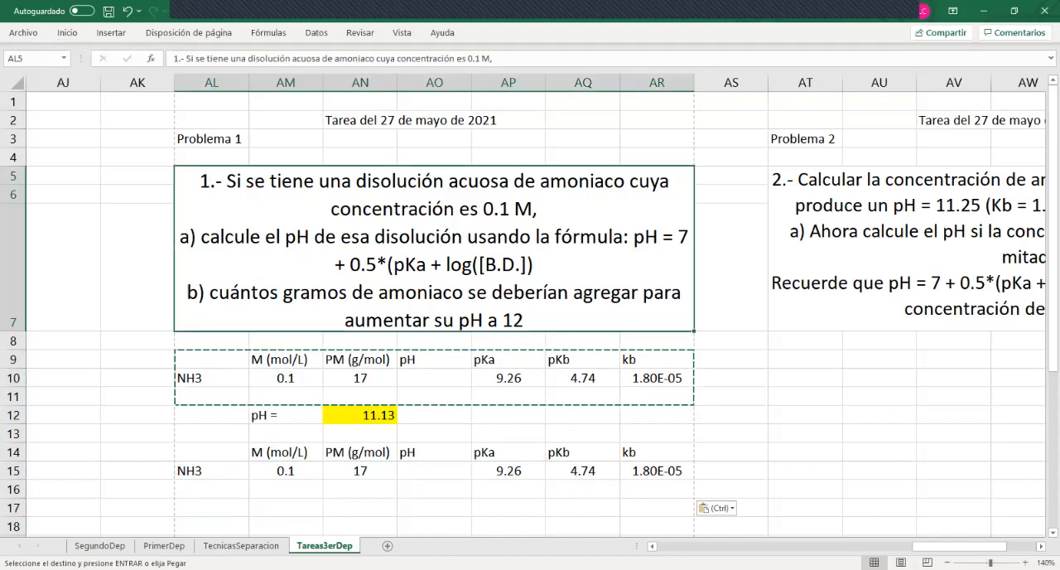
double_click(635, 237)
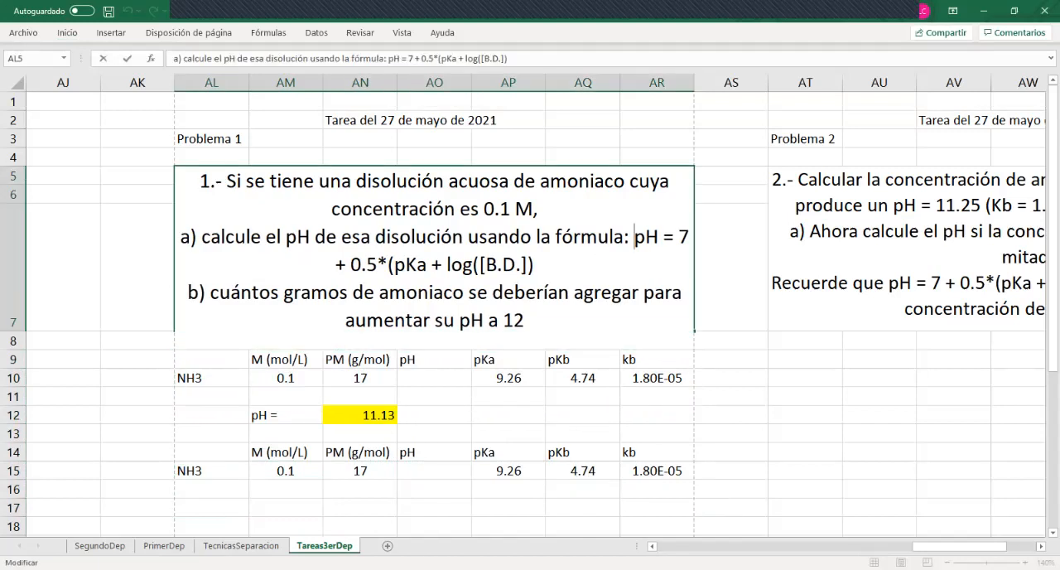
left_click_drag(635, 237, 534, 264)
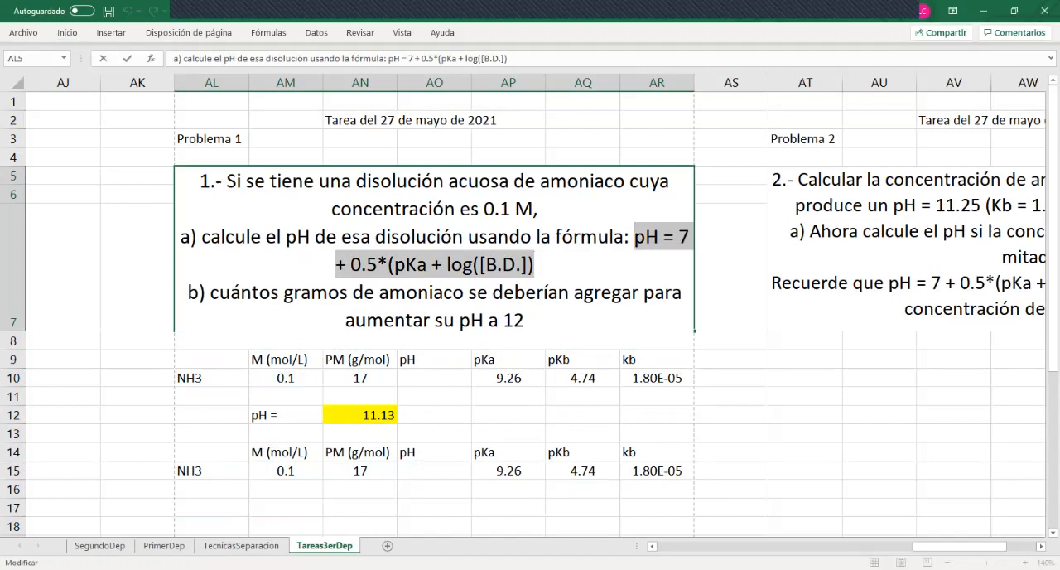
left_click(286, 508)
double_click(286, 508)
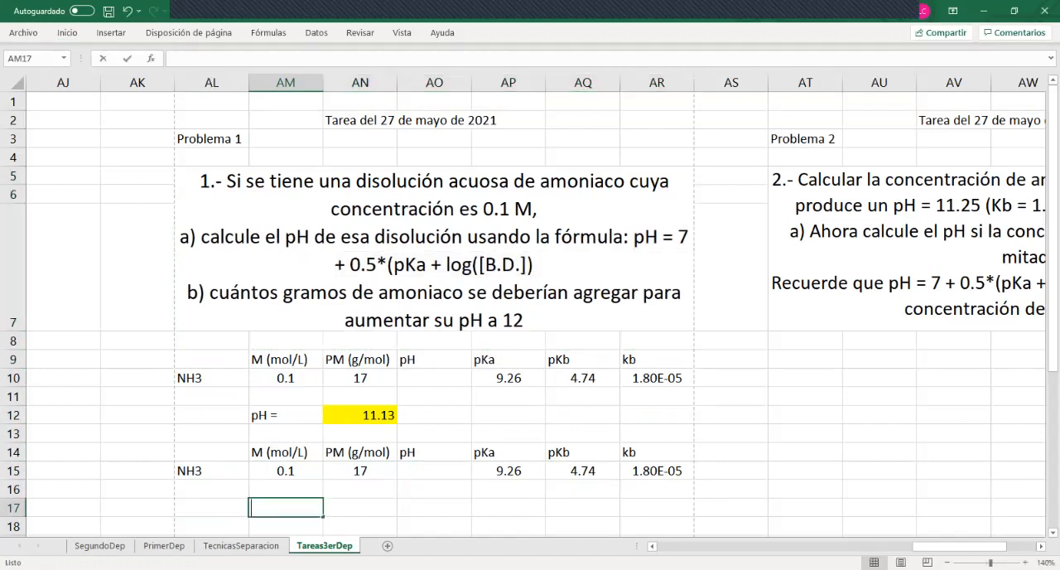
key("ctrl+v")
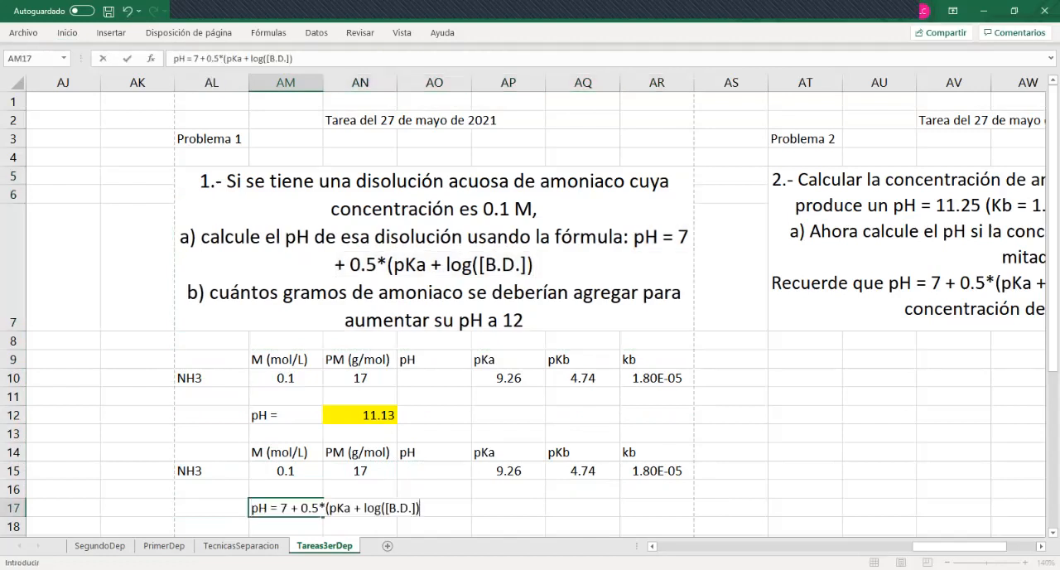
key("Return")
Clear the concentration in AM15 of the duplicated table
scroll(530, 311, "down", 1)
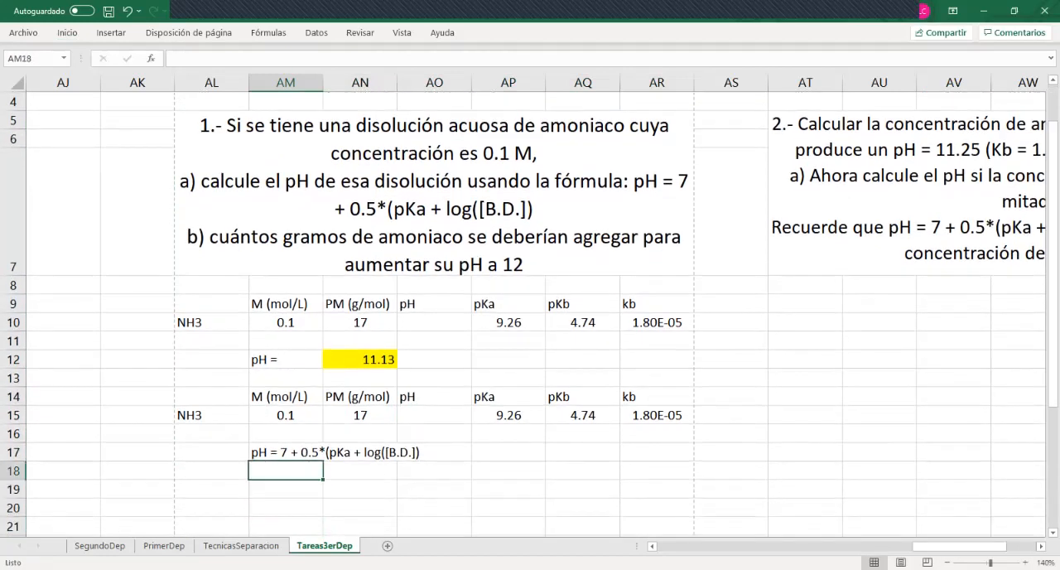
left_click(286, 452)
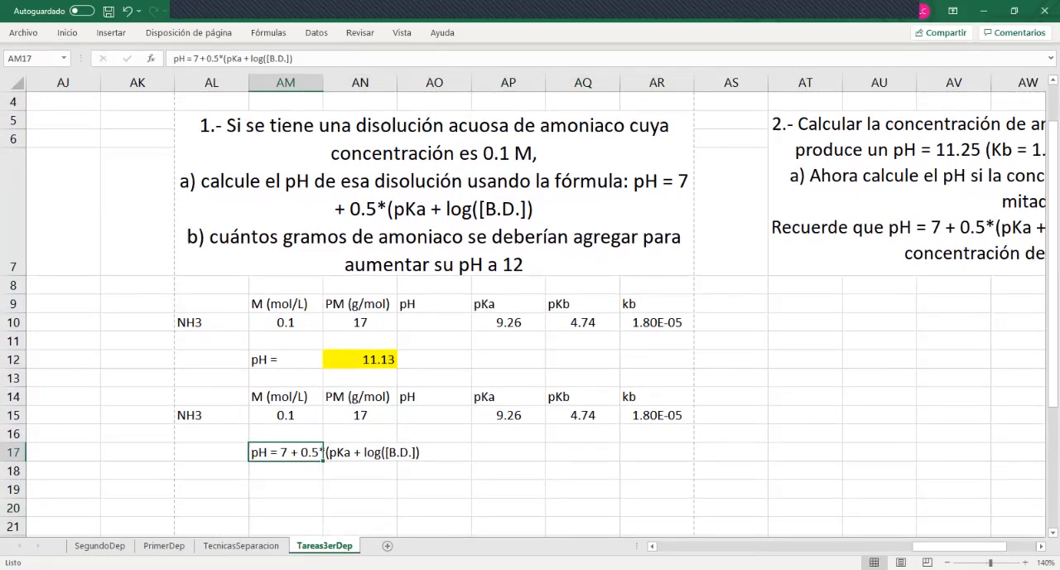
left_click(286, 415)
key("Delete")
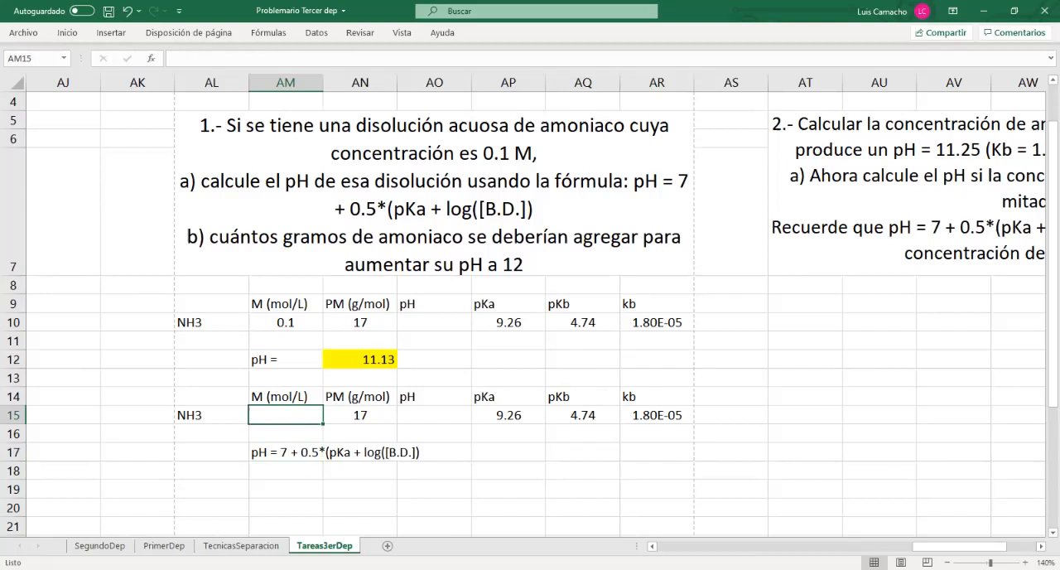
Copy the pH formula text from AM17 into AM19, leaving row 18 empty between them
key("Down")
key("Down")
key("Down")
key("Down")
key("Up")
key("Up")
key("Down")
key("Down")
key("Up")
key("Up")
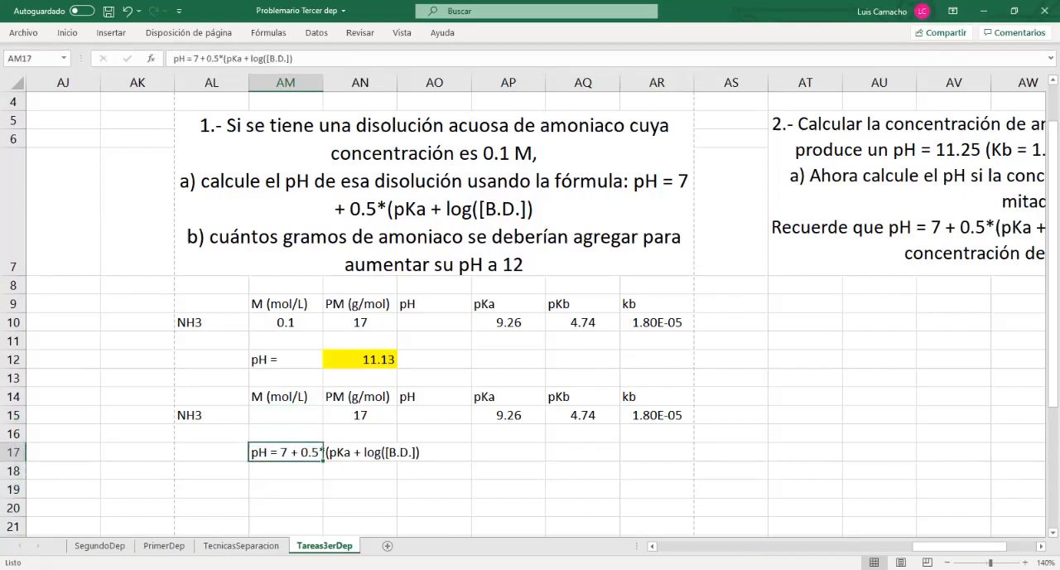
key("Down")
key("Up")
key("ctrl+c")
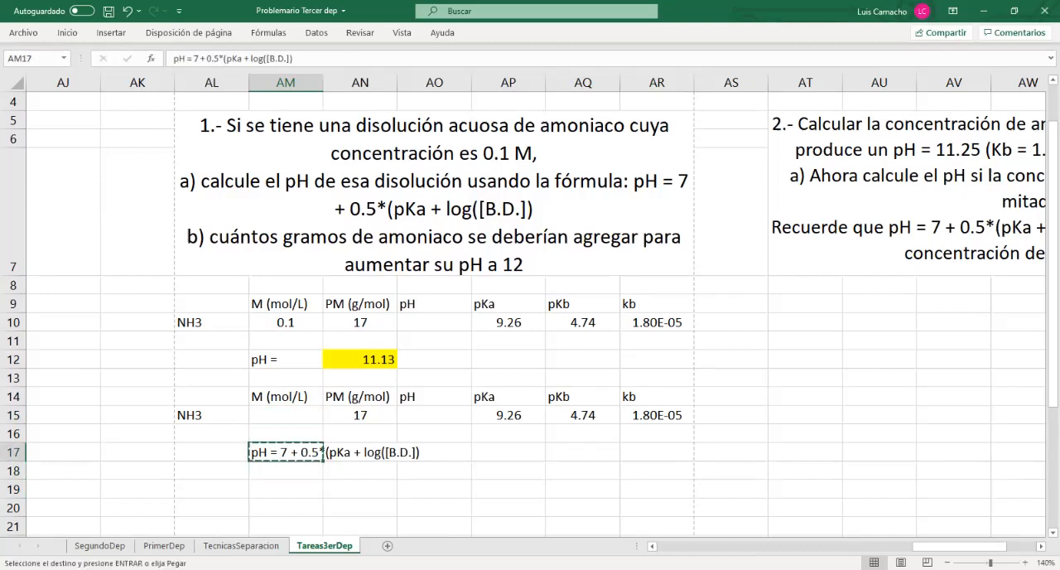
key("Down")
key("Down")
key("ctrl+v")
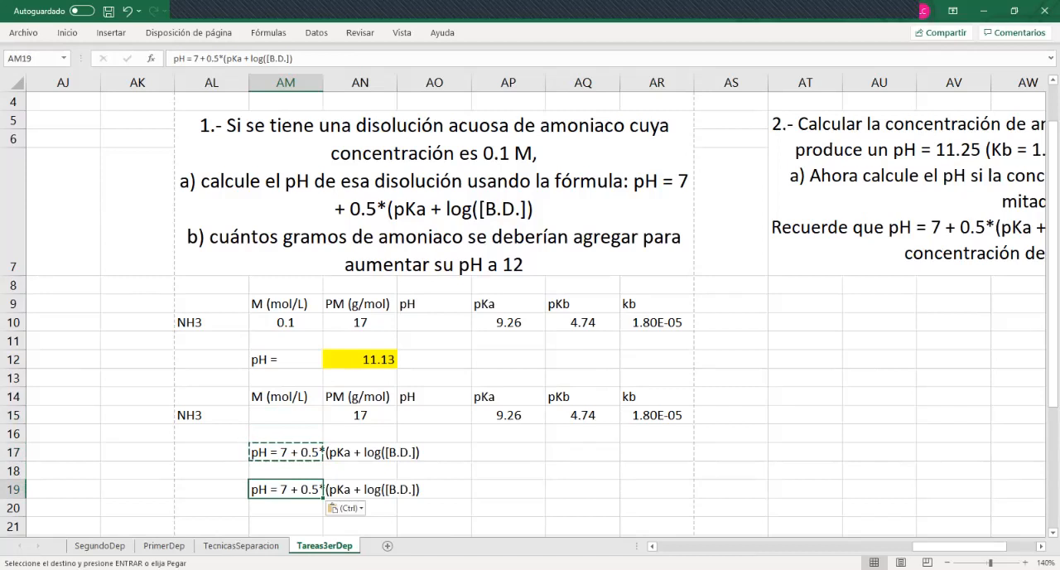
In the formula text in AM19, replace the equals sign with a minus and enclose "pH - 7" in parentheses
key("F2")
key("Left")
key("Left")
key("Left")
key("Left")
key("Left")
key("Left")
key("Left")
key("Left")
key("Left")
key("Left")
key("Left")
key("Left")
key("Left")
key("Left")
key("Left")
key("Left")
key("Left")
key("Left")
key("Left")
key("Left")
key("shift+Left")
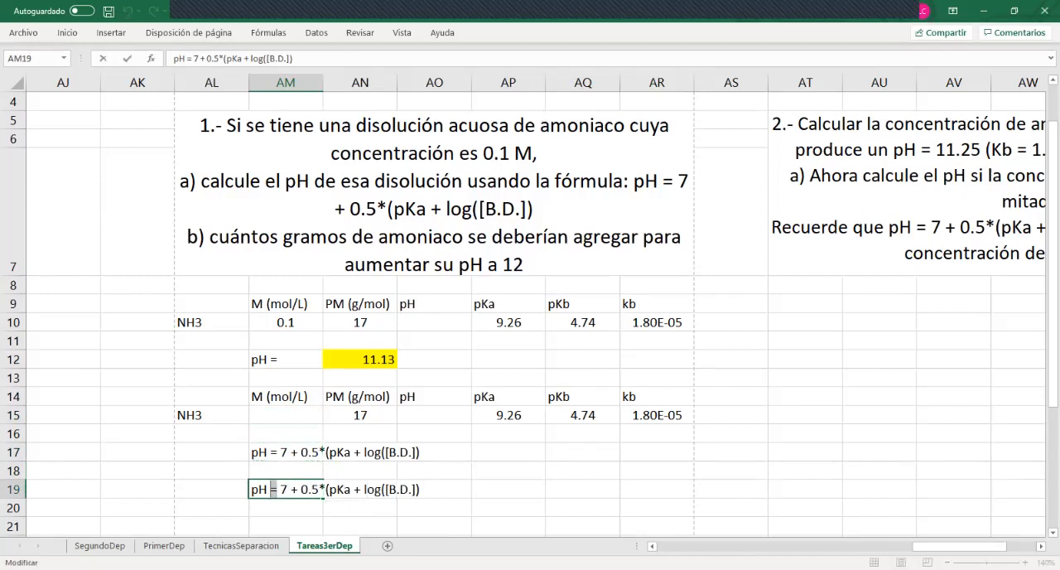
type("-")
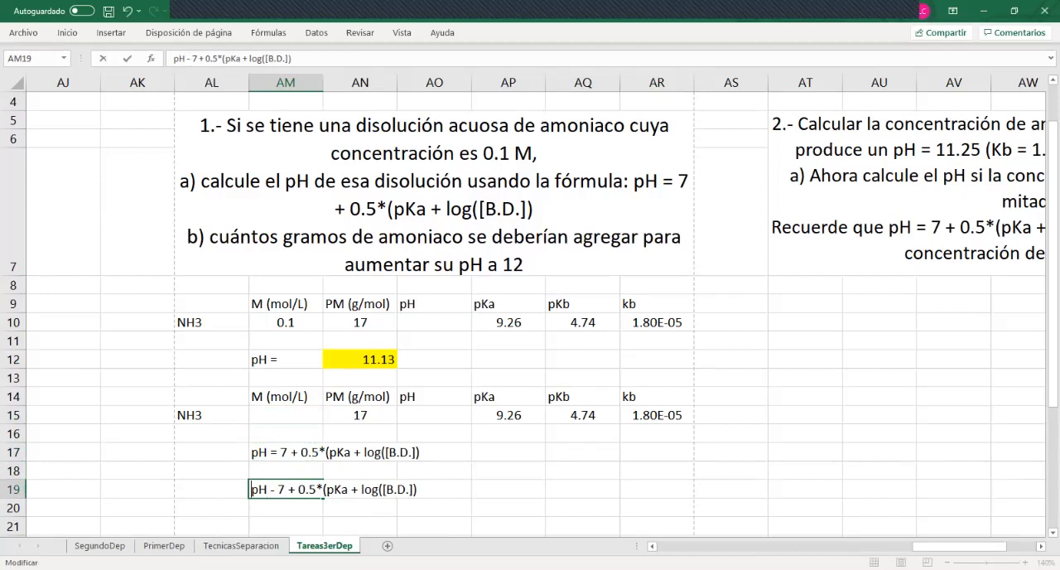
key("Home")
type("(")
key("Right")
key("Right")
key("Right")
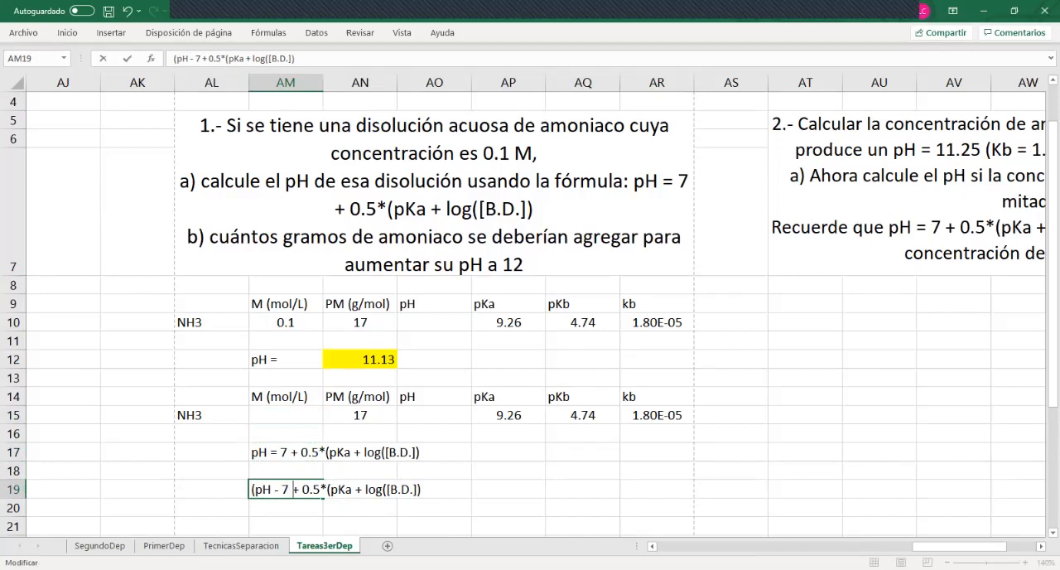
type(")0")
Replace the plus sign before 0.5 in AM19 with a division slash so the text begins "(pH - 7)/0.5"
key("End")
key("Left")
key("Left")
key("Left")
key("Left")
key("Left")
key("Left")
key("Left")
key("Left")
key("Left")
key("Left")
key("Left")
key("Left")
key("Left")
key("Left")
key("Left")
key("Left")
key("Left")
key("Left")
key("Left")
key("Left")
key("Left")
key("Left")
key("Left")
key("Left")
key("Left")
key("Left")
key("shift+Right")
key("shift+Right")
key("shift+Right")
key("shift+Right")
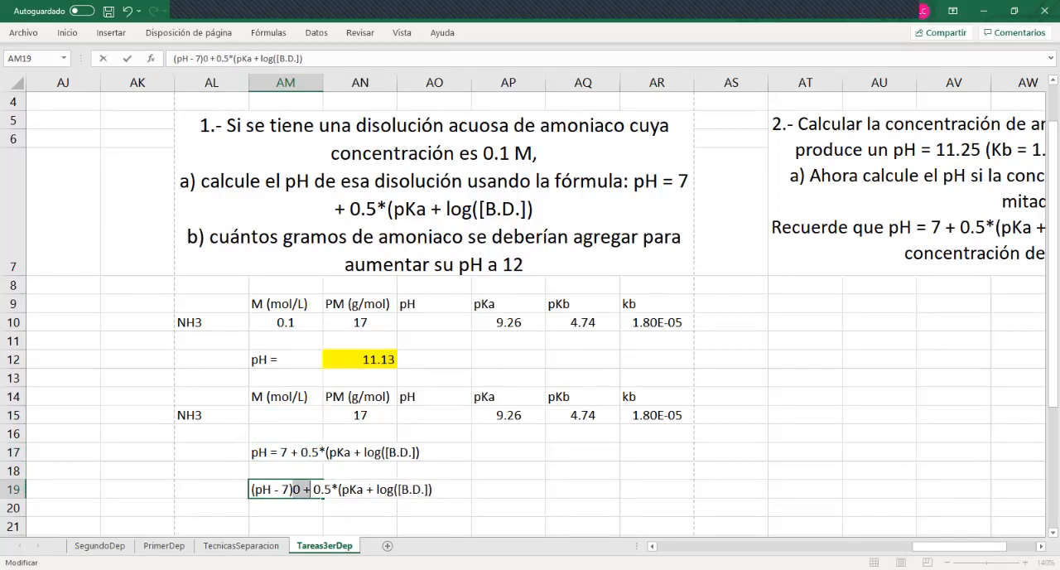
type("/")
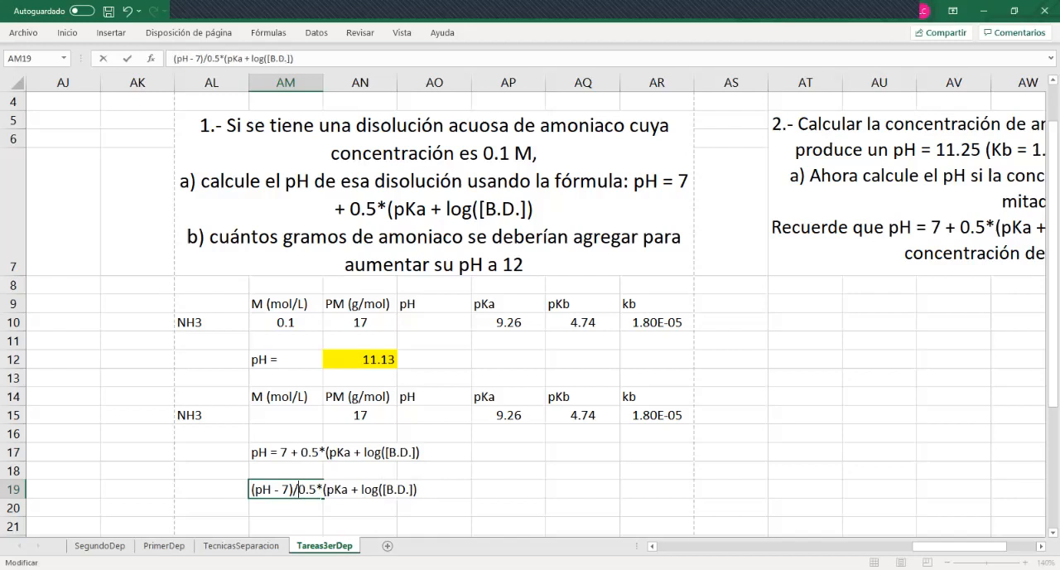
Replace the multiplication sign in AM19 with an equals sign to get "(pH - 7)/0.5=(pKa + log([B.D.])"
key("Right")
key("Right")
key("Right")
key("shift+Right")
type("=")
key("ctrl+Return")
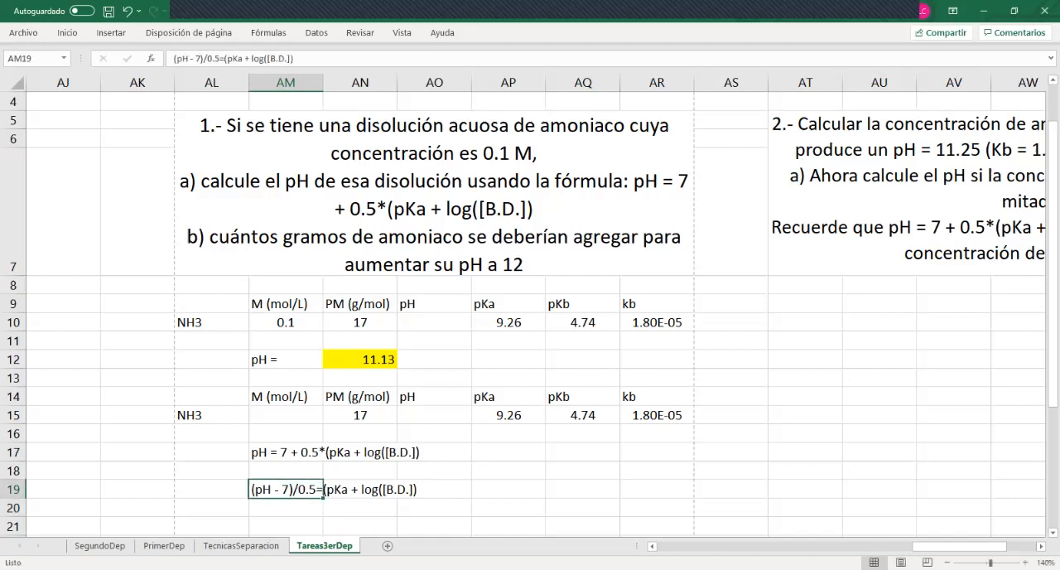
Copy the rearranged formula text from AM19 into AM21, leaving row 20 empty between them
key("ctrl+c")
key("Down")
key("Down")
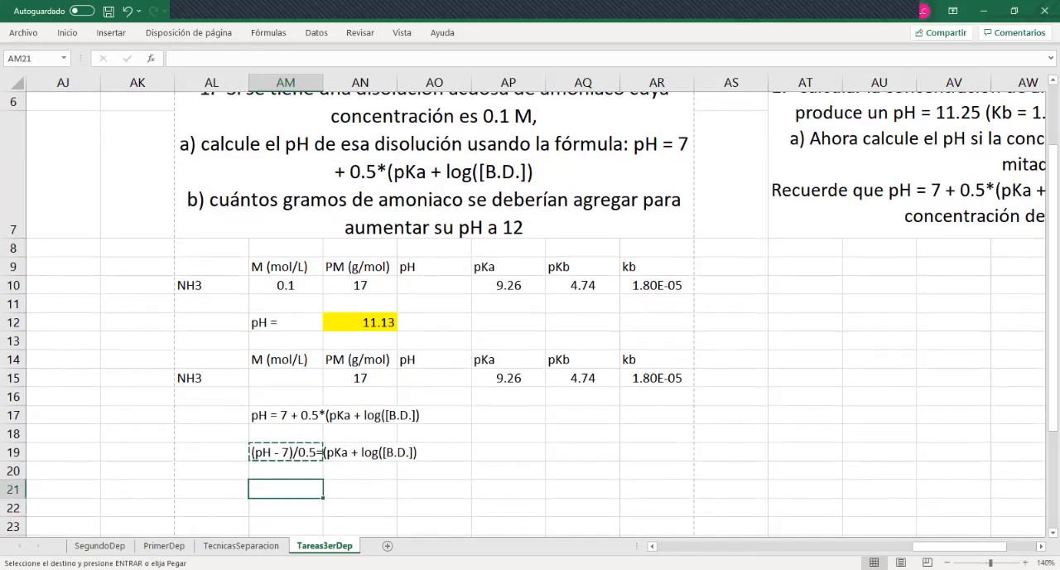
key("ctrl+v")
Rearrange the text in AM21 so "log([B.D.] =" comes first, followed by "(pH - 7)/0.5=(pKa +"
key("F2")
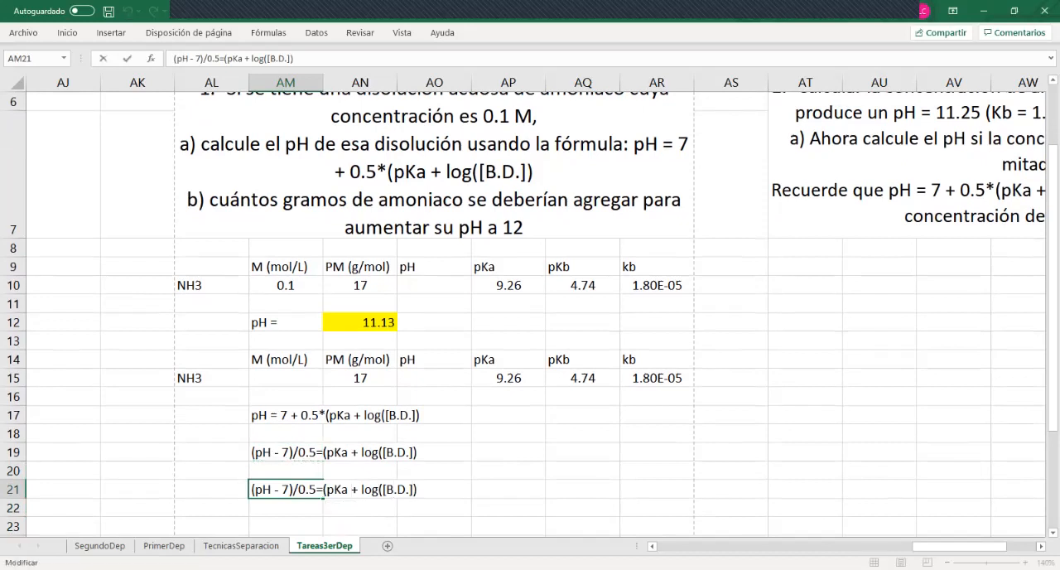
left_click_drag(361, 488, 250, 489)
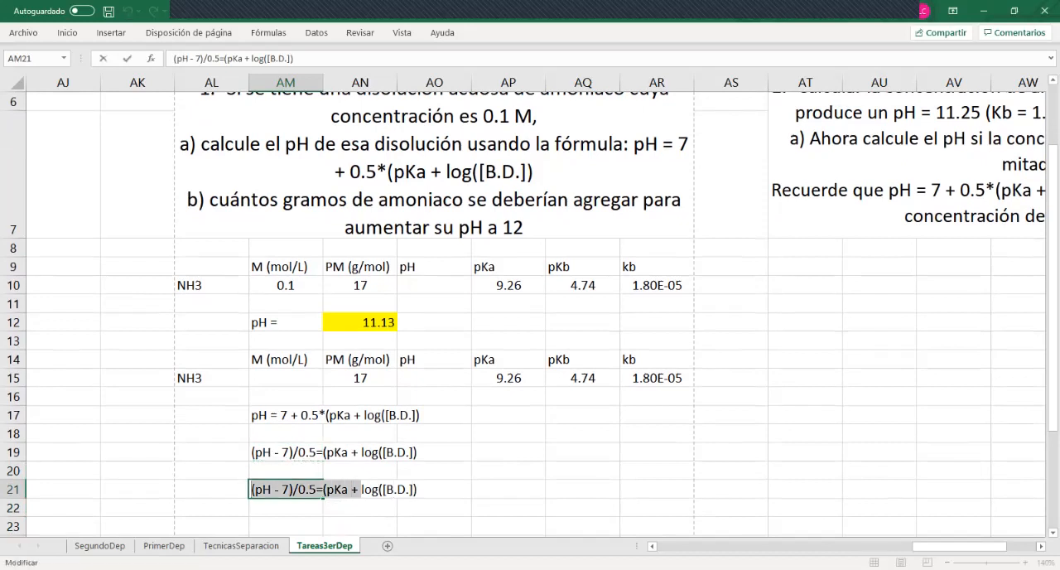
key("BackSpace")
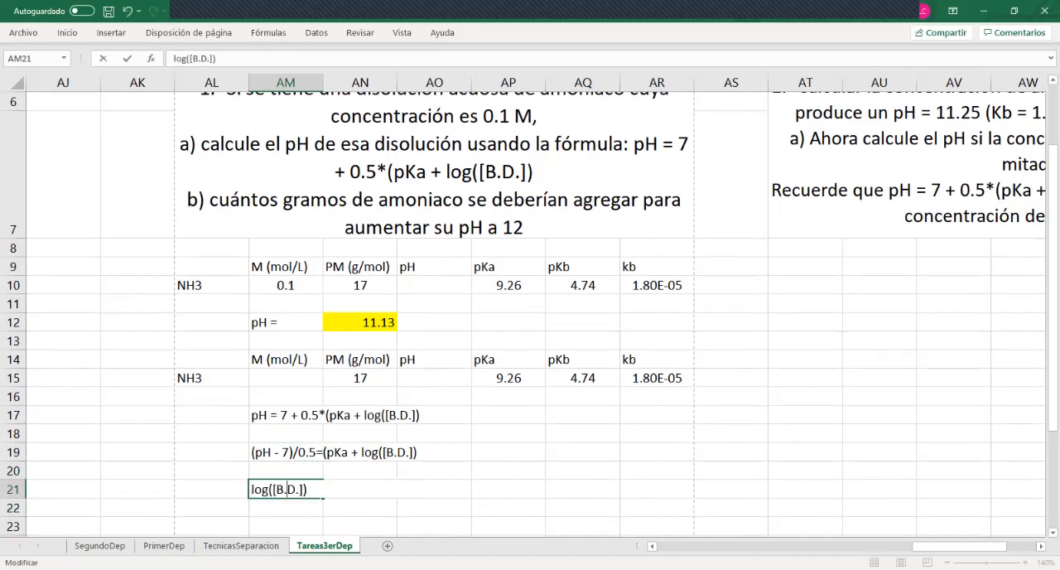
key("BackSpace")
type("=")
key("ctrl+v")
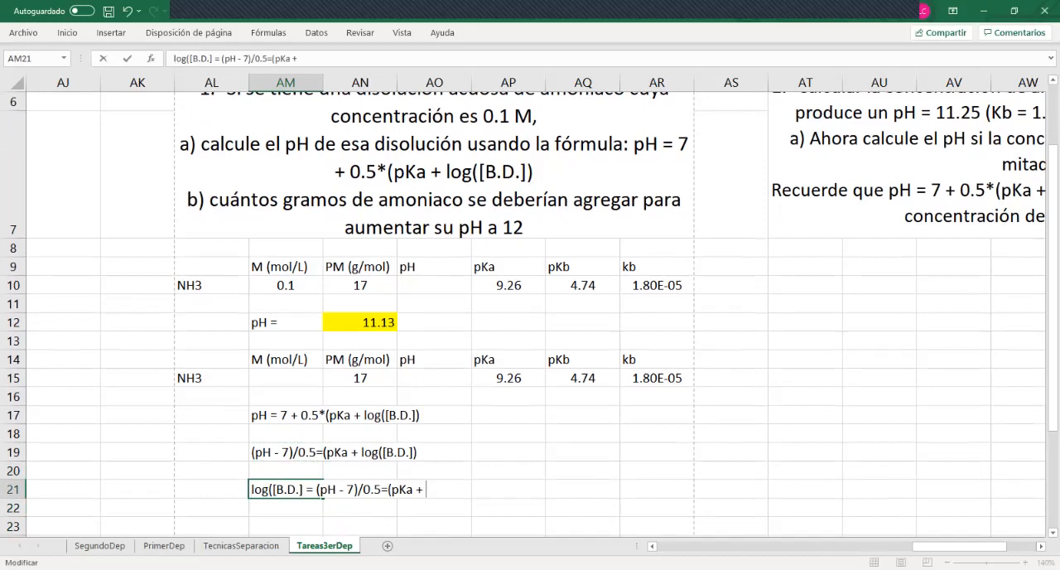
Change the end of AM21 to subtract pKa, so the text reads "log([B.D.] = (pH - 7)/0.5 - pKa"
left_click_drag(382, 488, 394, 489)
type("-")
key("BackSpace")
key("Return")
key("Return")
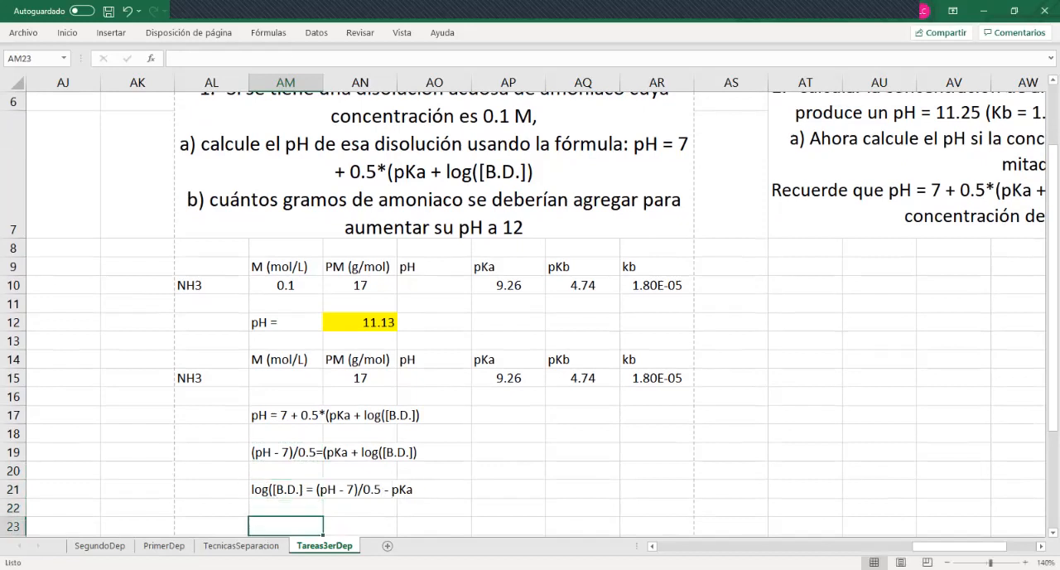
Copy the logarithm expression from AM21 into AM23, leaving row 22 empty between them
scroll(530, 313, "down", 1)
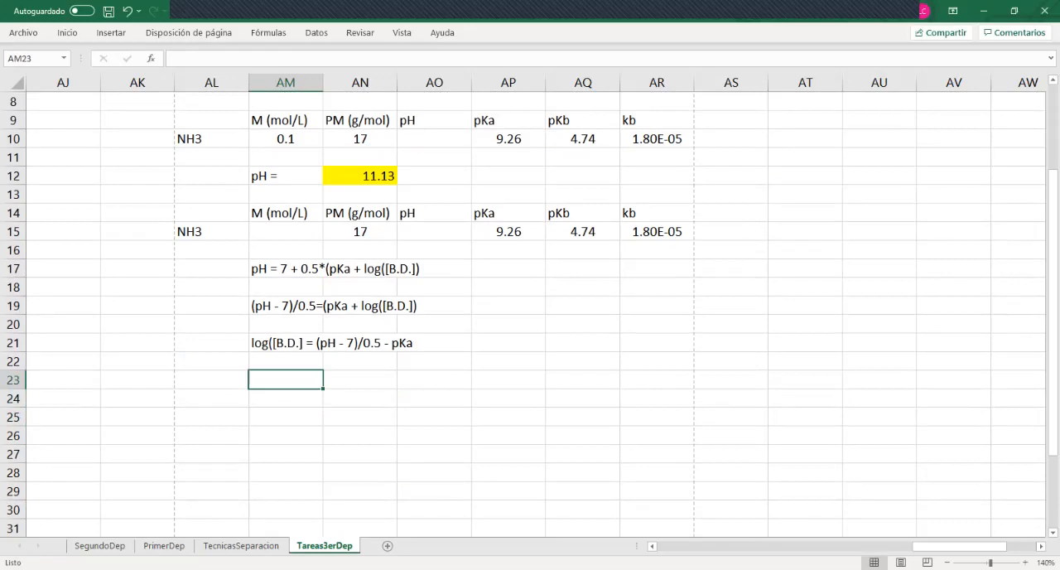
key("Up")
key("Up")
key("ctrl+c")
key("Down")
key("Down")
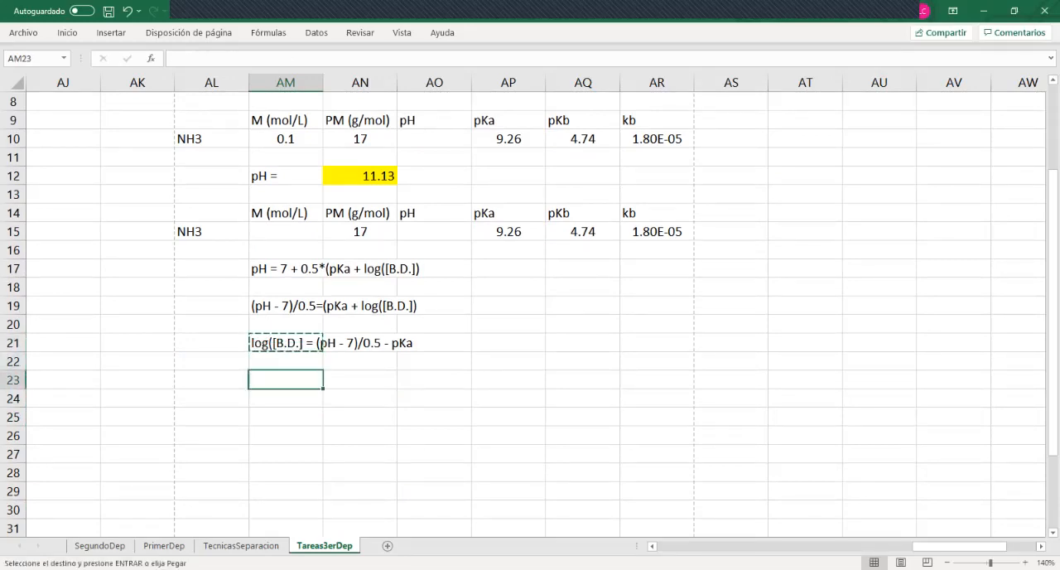
key("ctrl+v")
Add the missing closing parenthesis after [B.D.] in AM21, giving "log([B.D.]) = (pH - 7)/0.5 - pKa"
key("Up")
key("Up")
key("F2")
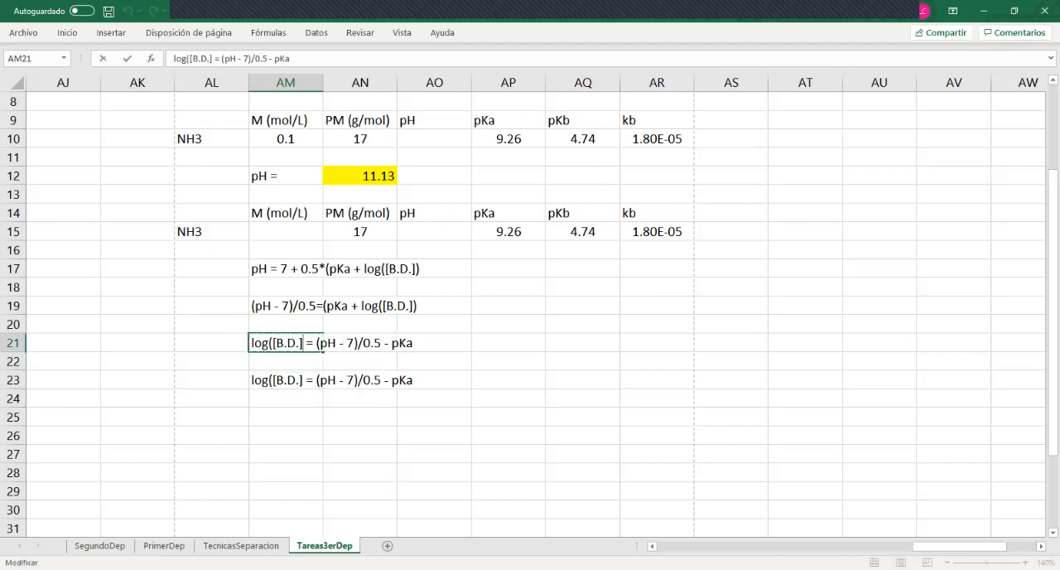
type(")")
key("Return")
Remove "log(" from the text in AM23 so it reads "[B.D.] = (pH - 7)/0.5 - pKa"
key("Down")
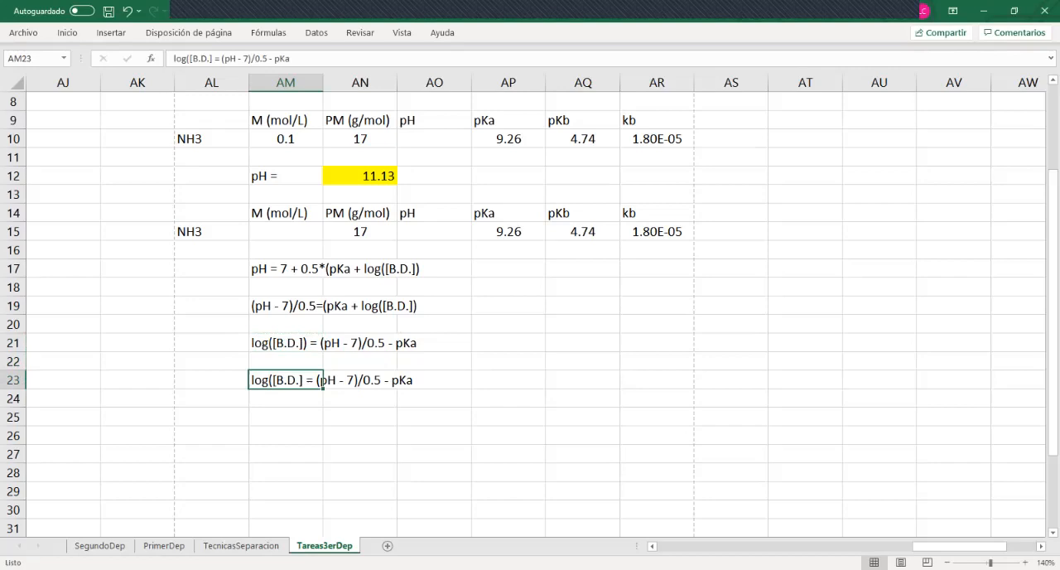
key("F2")
key("Left")
key("Left")
key("Left")
key("Left")
key("Left")
key("Left")
key("Left")
key("Left")
key("Left")
key("Left")
key("Left")
key("Left")
key("Left")
key("Left")
key("Left")
key("Left")
key("Left")
key("Left")
key("Left")
key("Left")
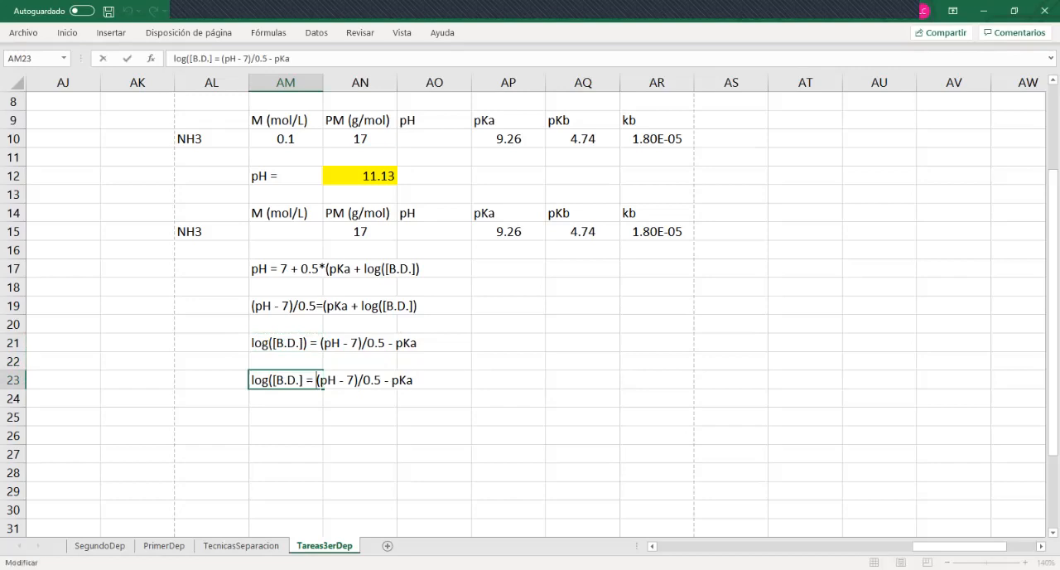
key("shift+Right")
key("shift+Right")
key("shift+Right")
key("shift+Right")
key("Delete")
Make the right side of AM23 a power of ten, giving "[B.D.] = 10^((pH - 7)/0.5 - pKa)"
key("Right")
key("Right")
key("Right")
key("Right")
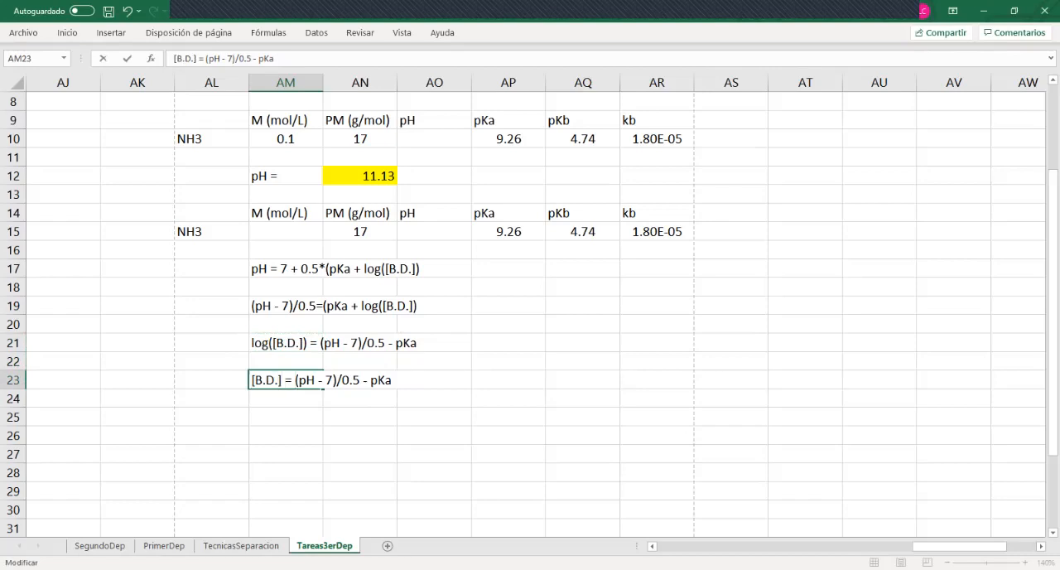
type("1")
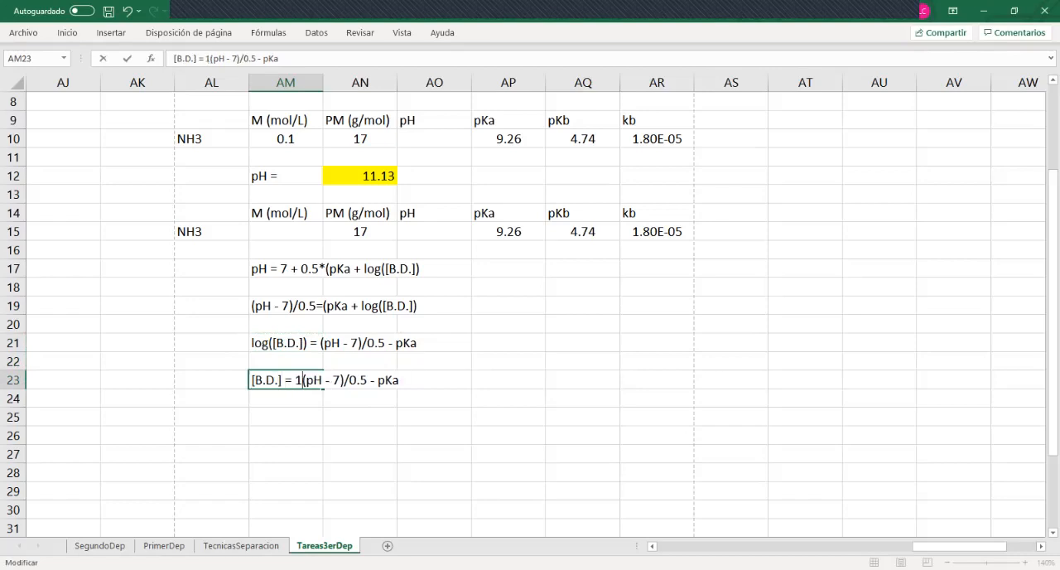
type("0")
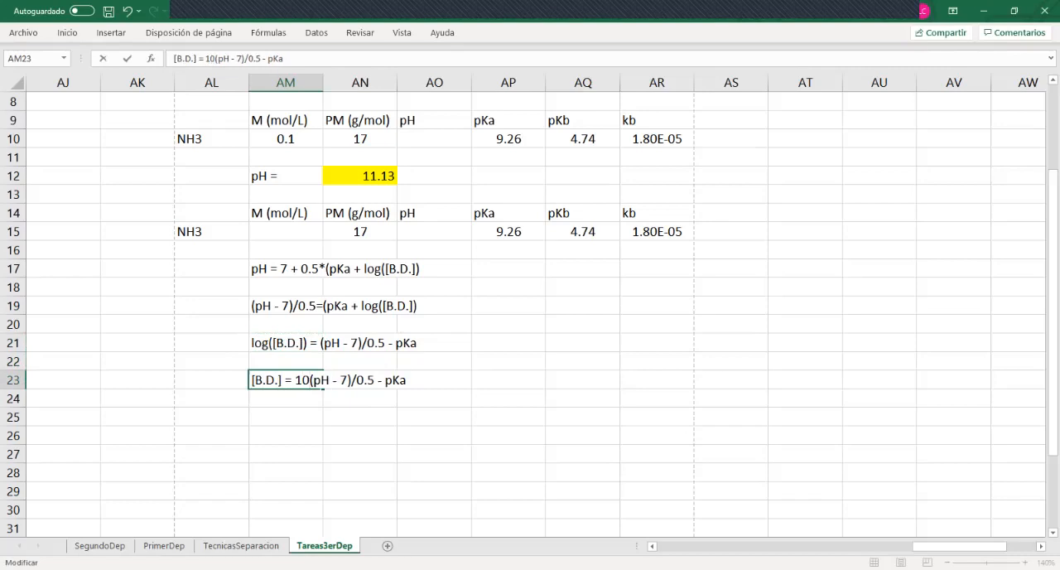
type("^(")
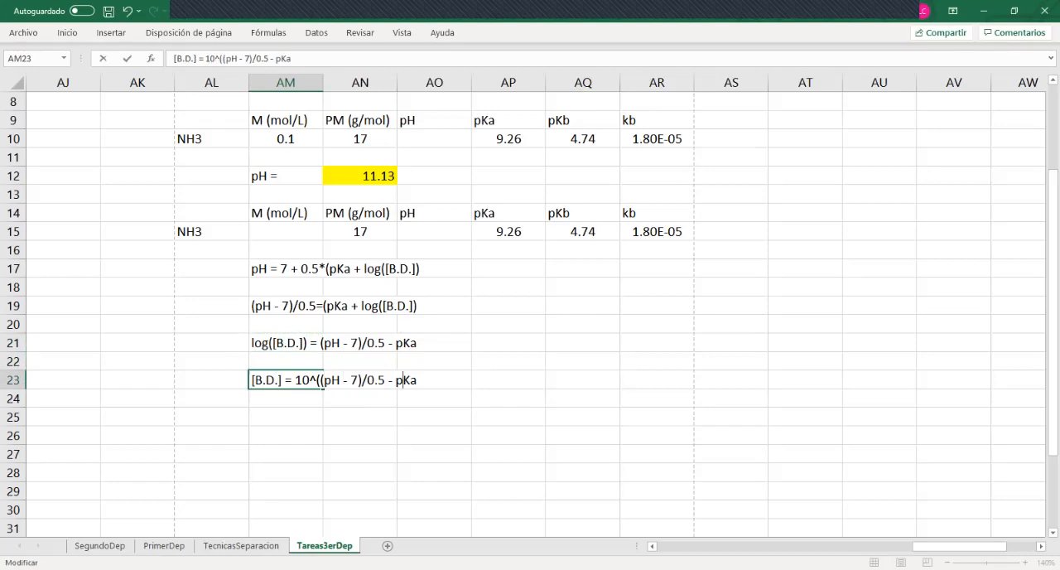
type(")")
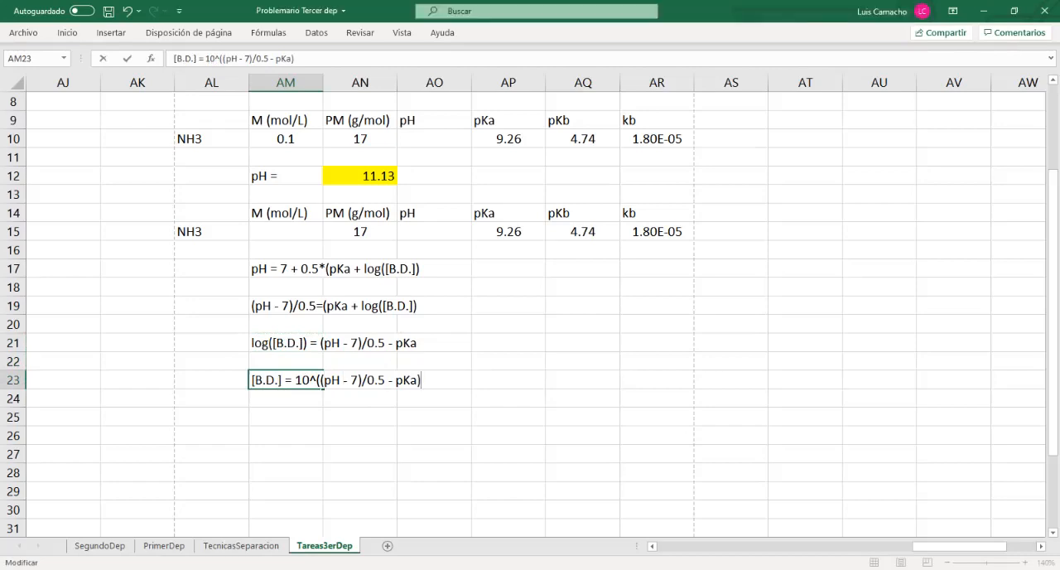
key("Return")
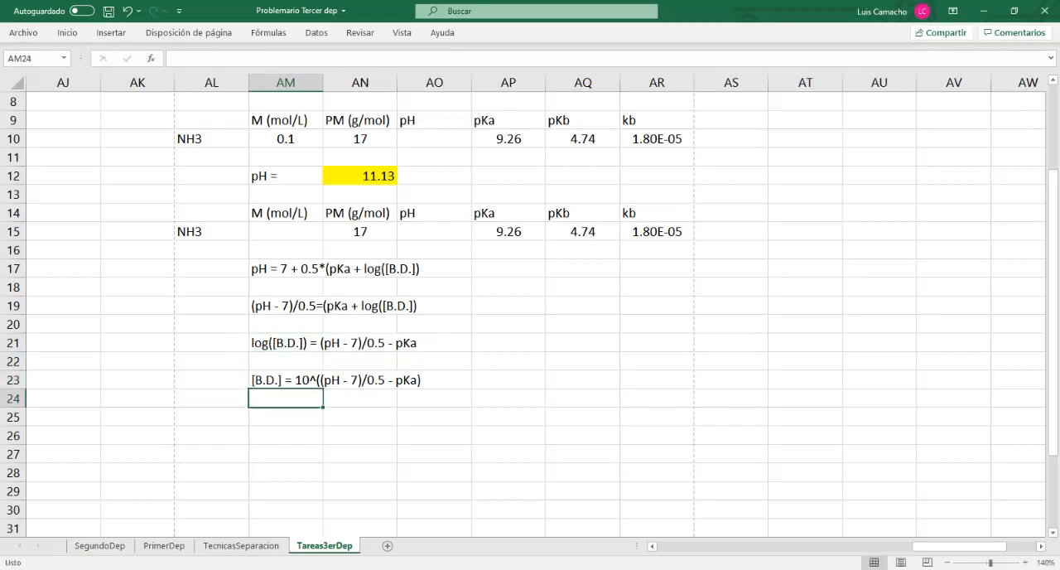
Copy the [B.D.] expression from AM23 into AM25 and AN25
key("Up")
key("ctrl+c")
key("Down")
key("Down")
key("ctrl+v")
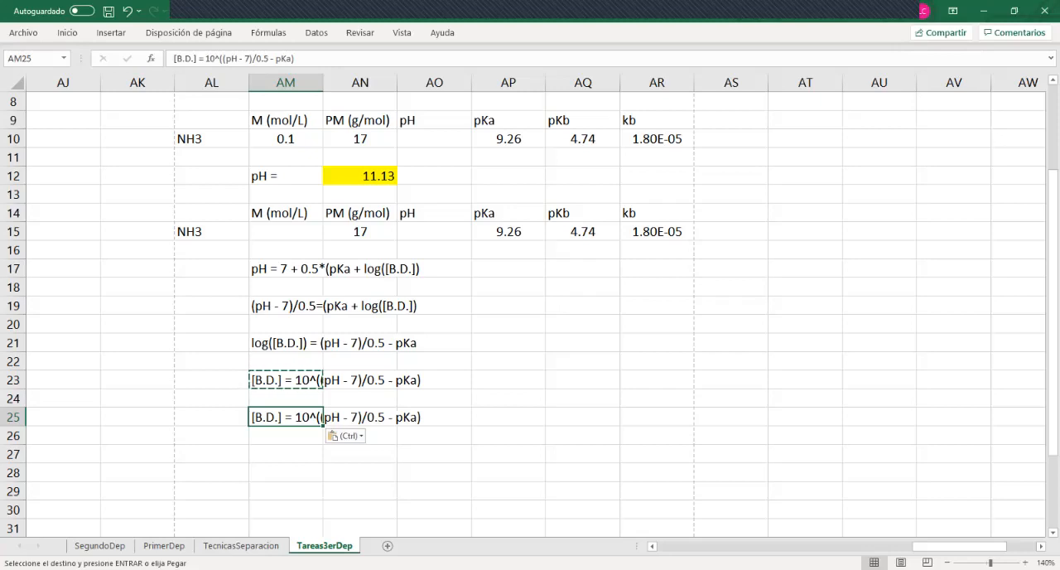
left_click(348, 417)
key("Return")
Shorten the text in AM25 to the label "[B.D.] ="
key("Left")
key("F2")
key("shift+Left")
key("shift+Left")
key("shift+Left")
key("shift+Left")
key("shift+Left")
key("shift+Left")
key("shift+Left")
key("shift+Left")
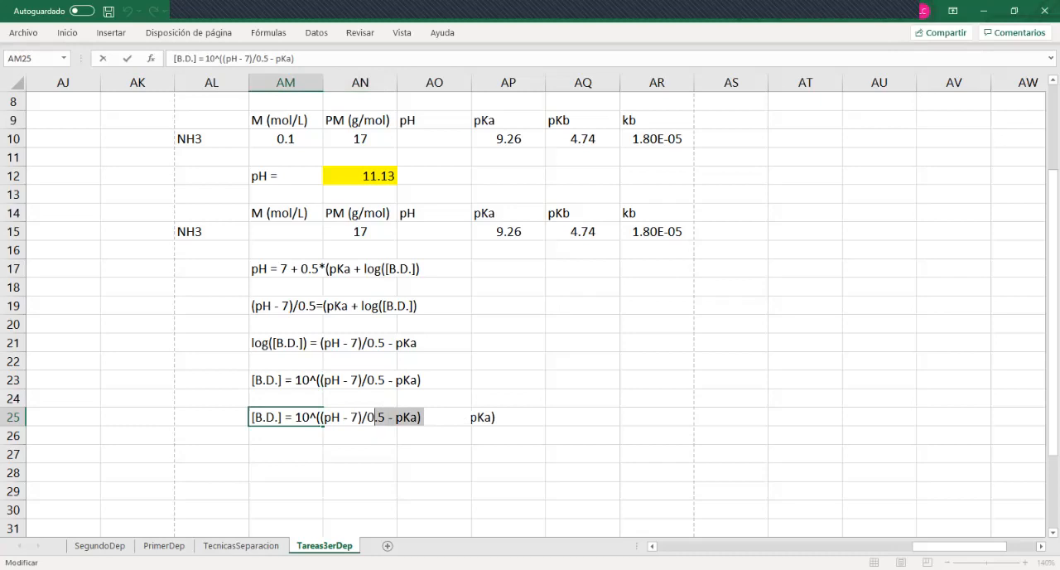
key("shift+Left")
key("shift+Left")
key("shift+Left")
key("shift+Left")
key("shift+Left")
key("shift+Left")
key("shift+Left")
key("shift+Left")
key("shift+Left")
key("shift+Left")
key("shift+Left")
key("shift+Left")
key("shift+Left")
key("shift+Left")
key("shift+Left")
key("Delete")
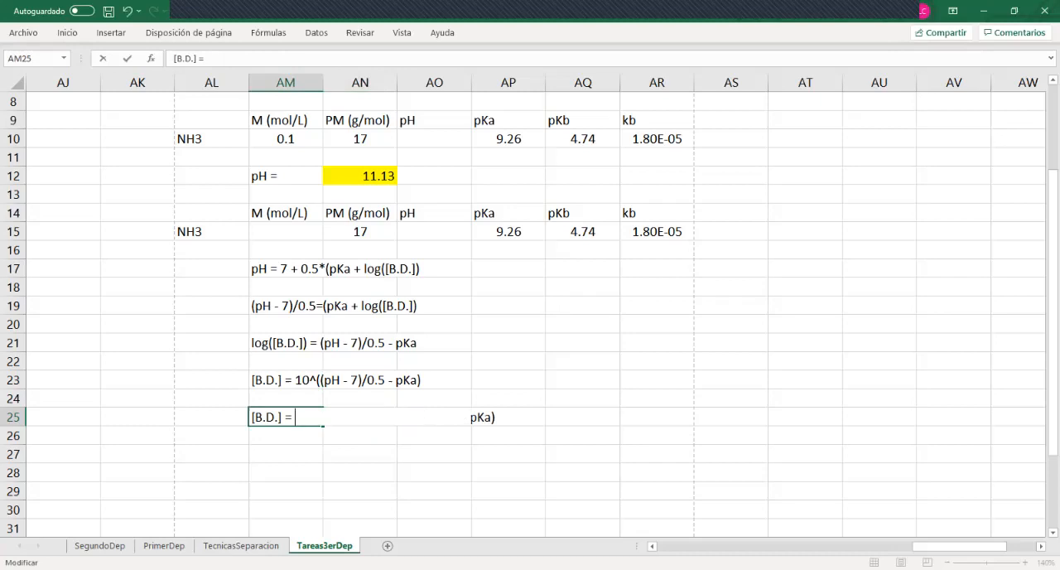
key("Tab")
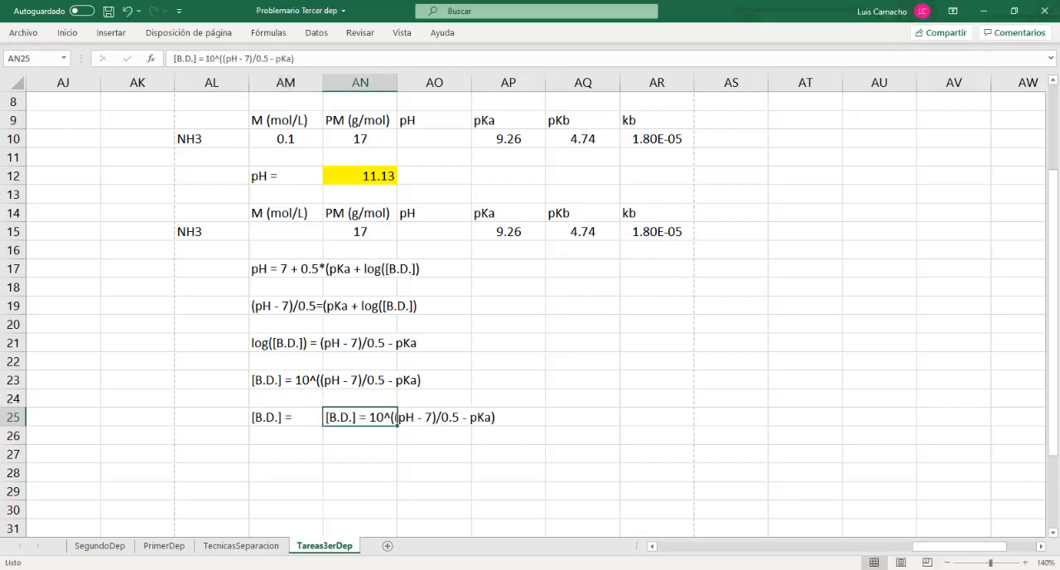
Remove "[B.D.]" from the start of AN25 so the entry becomes the formula "= 10^((pH - 7)/0.5 - pKa)"
left_click(198, 59)
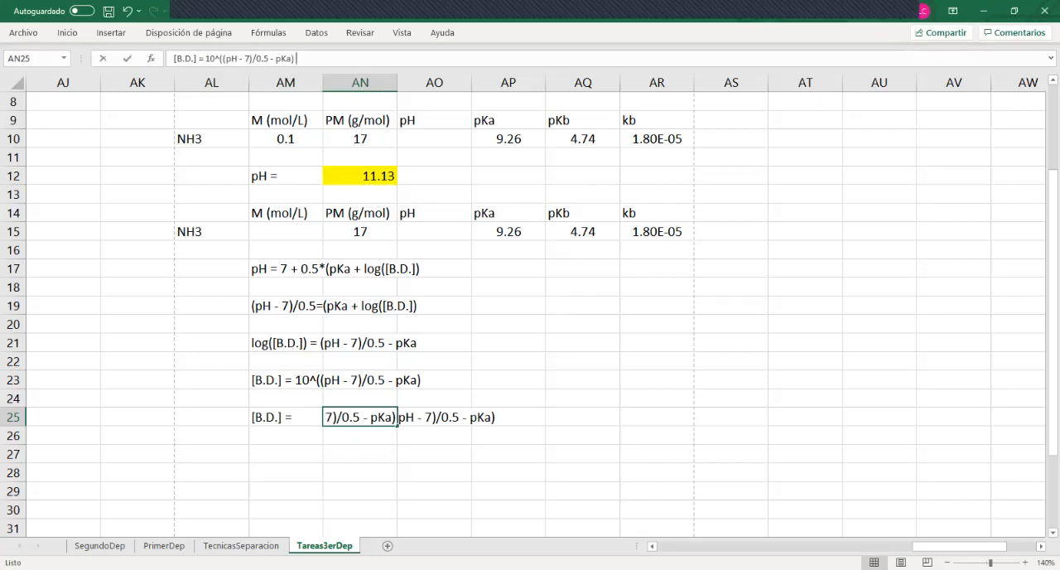
key("BackSpace")
key("BackSpace")
key("BackSpace")
key("BackSpace")
key("BackSpace")
key("BackSpace")
key("BackSpace")
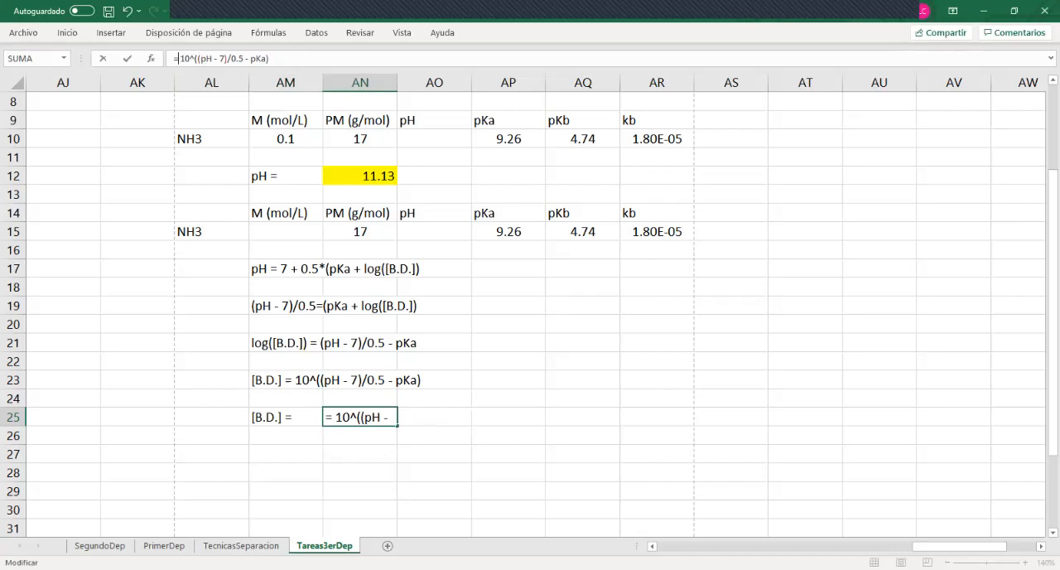
Replace pH in the AN25 formula with a reference to the duplicated table's pH cell, AO15
left_click_drag(201, 58, 213, 59)
left_click(434, 232)
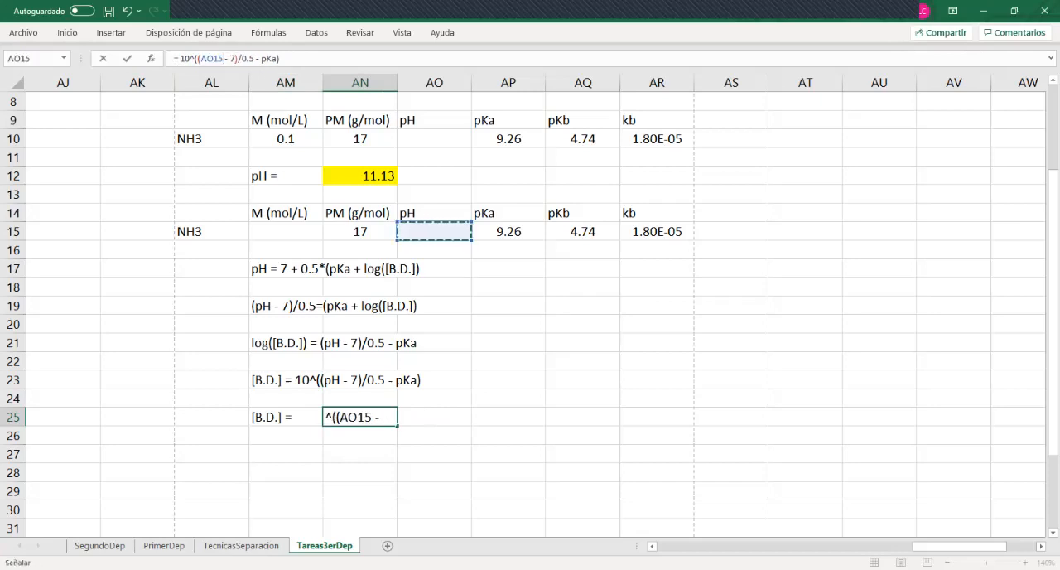
key("Right")
key("Right")
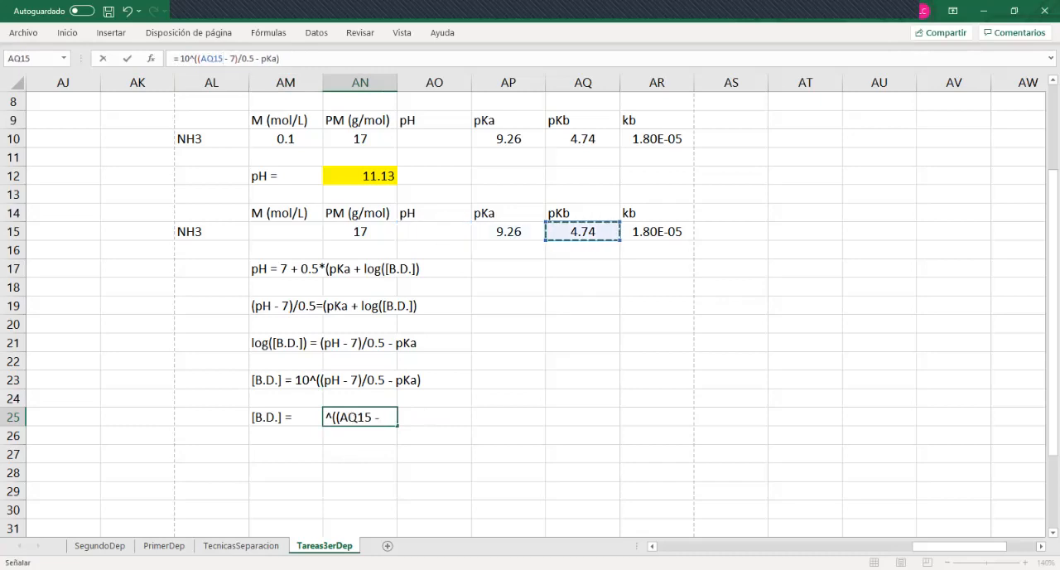
key("Left")
key("Left")
key("Left")
key("Right")
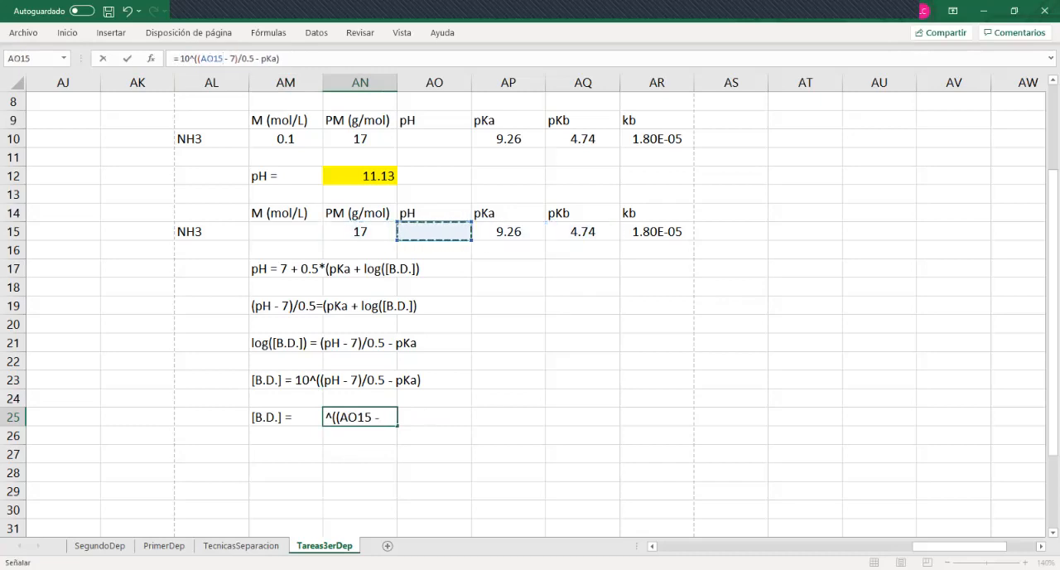
Replace pKa in the AN25 formula with a reference to AP15 and enter "= 10^((AO15 - 7)/0.5 - AP15)"
left_click(254, 59)
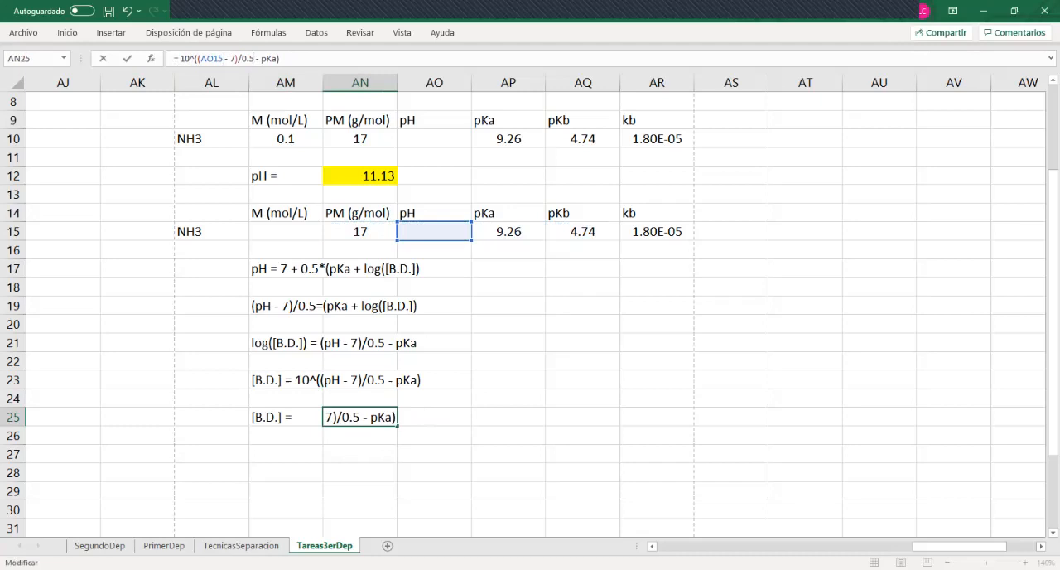
left_click_drag(261, 58, 278, 59)
left_click(509, 231)
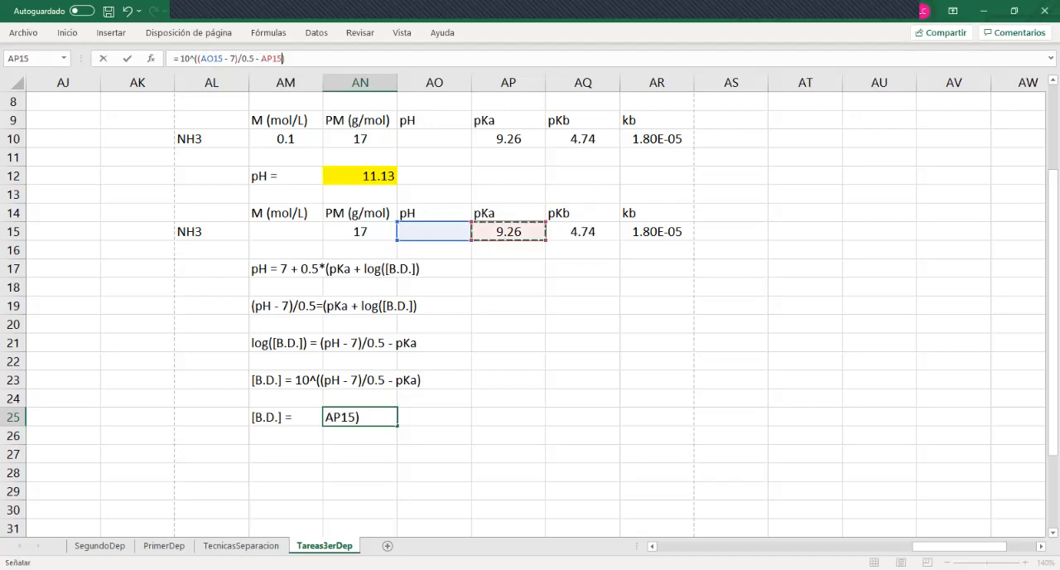
key("Return")
left_click(395, 417)
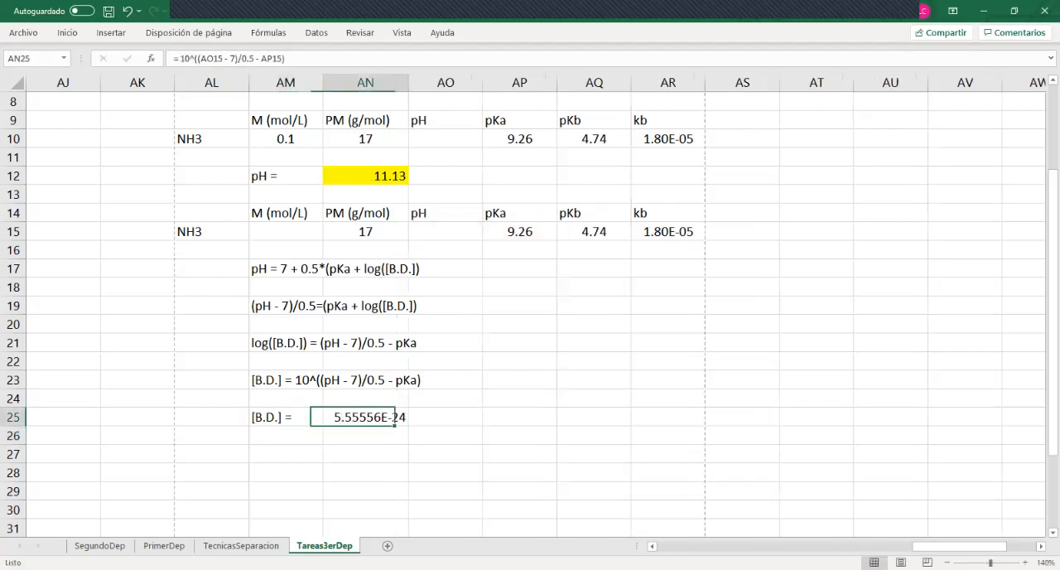
Review part b of the Problema 1 statement for the target pH of the ammonia solution
left_click(444, 231)
key("Up")
key("Up")
key("Up")
key("Up")
key("Up")
key("Up")
key("Up")
key("Up")
key("Up")
key("Up")
key("Up")
key("Up")
key("Down")
key("Down")
key("Down")
key("Down")
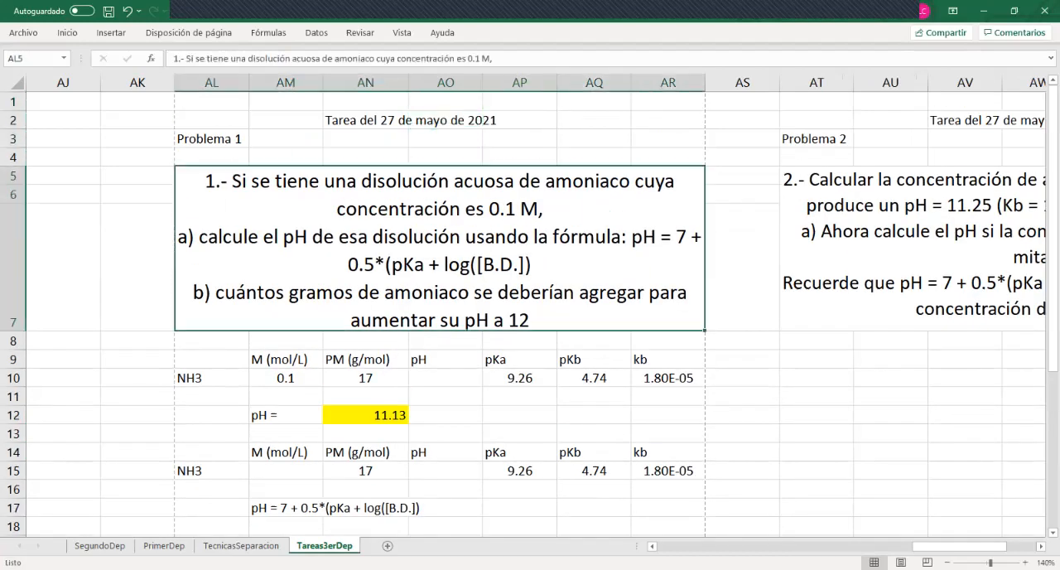
key("Down")
key("Down")
key("Down")
key("Down")
key("Down")
key("Down")
key("Down")
key("Down")
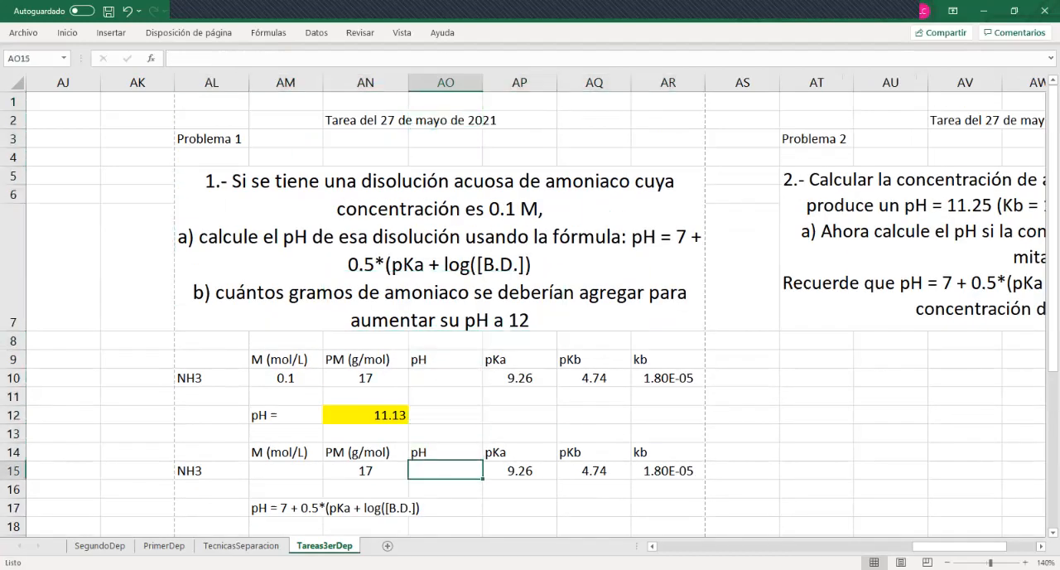
type("12")
key("Return")
key("Down")
key("Down")
key("Down")
key("Down")
key("Down")
key("Down")
key("Down")
key("ctrl+z")
key("Down")
key("Down")
key("Down")
key("Down")
key("Down")
key("Down")
key("Down")
key("Down")
key("Down")
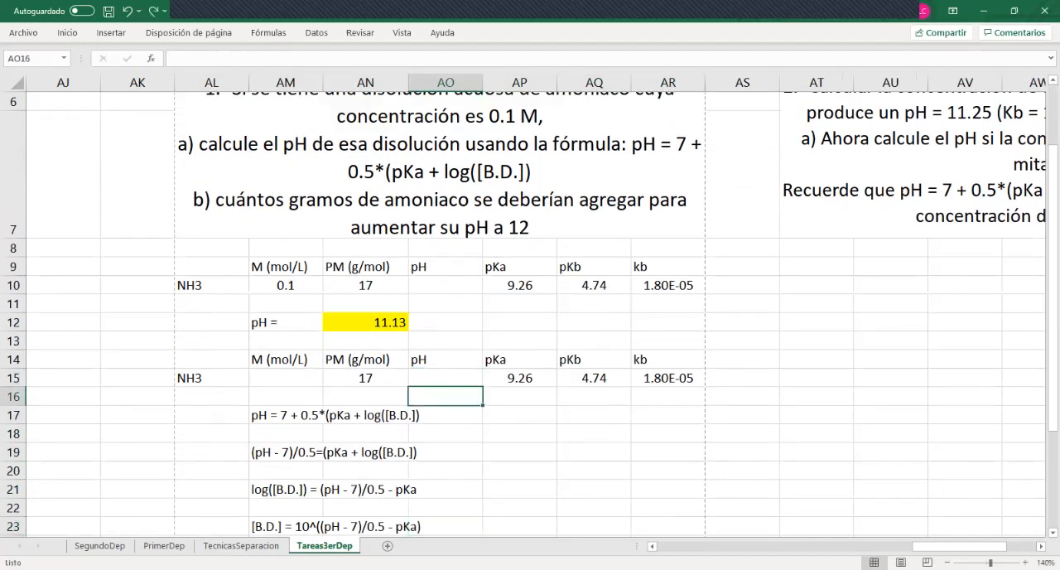
key("Down")
key("Down")
key("Down")
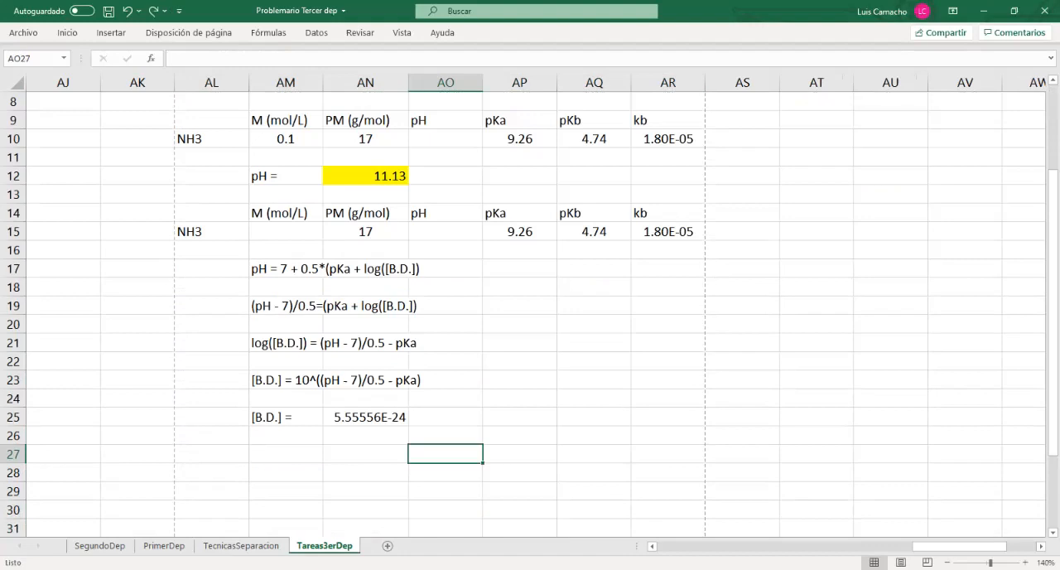
Enter 12 as the pH in cell AO15 of the second NH3 table
left_click(446, 232)
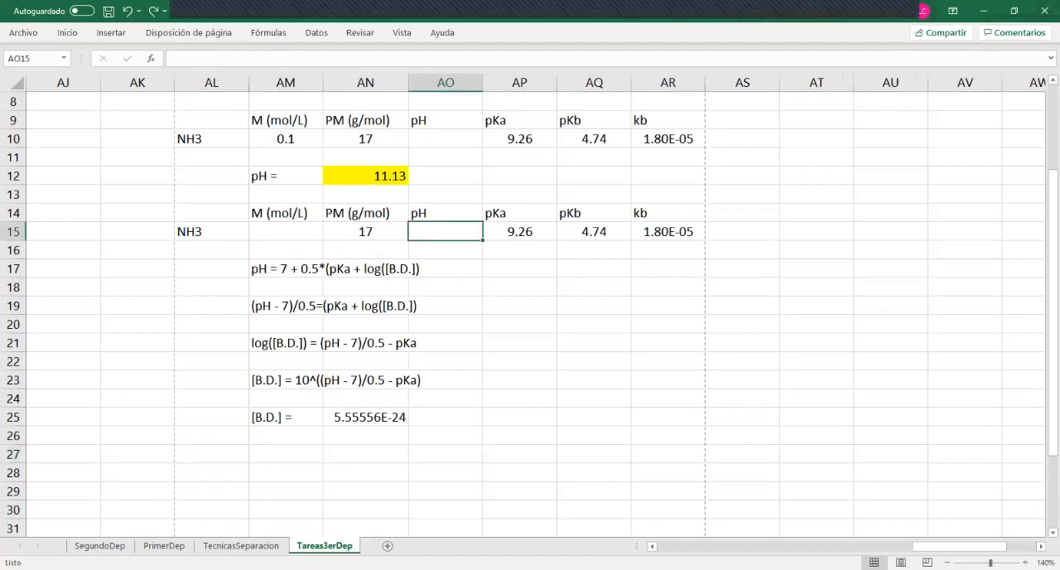
type("12")
key("Return")
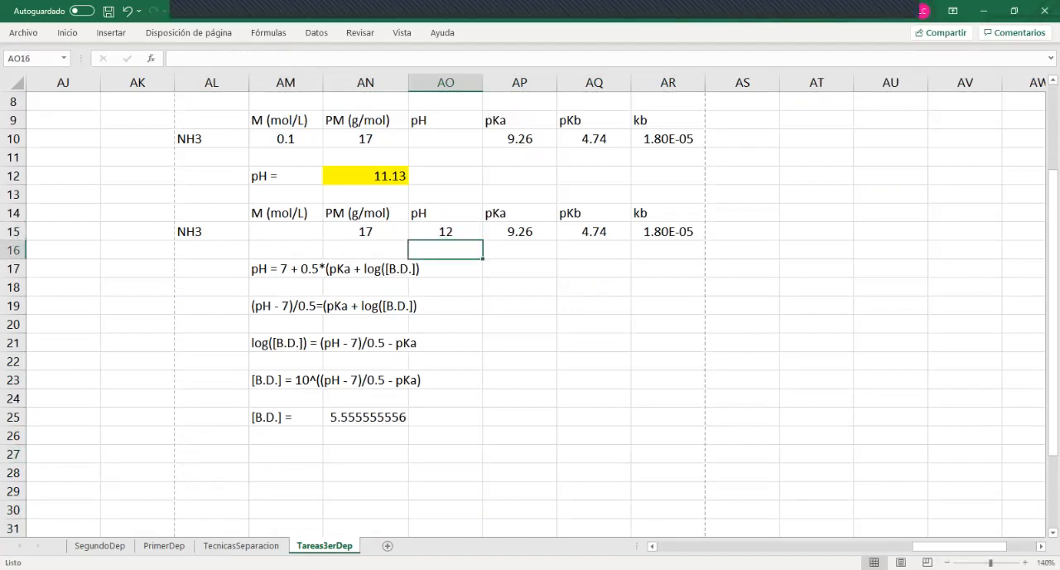
Add the unit "mol/L" in AO25 beside the calculated [B.D.] concentration
left_click(365, 418)
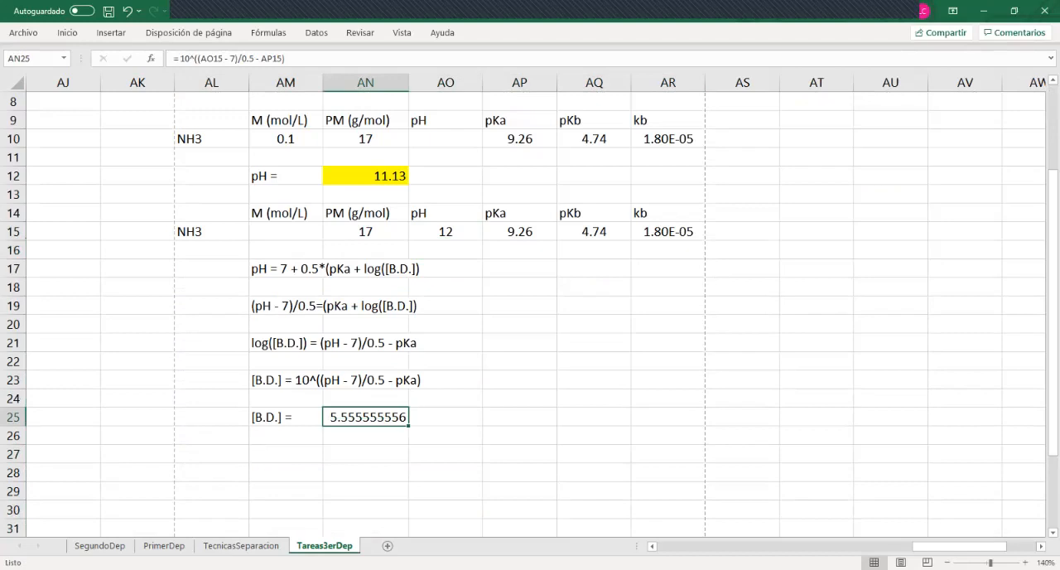
left_click(445, 418)
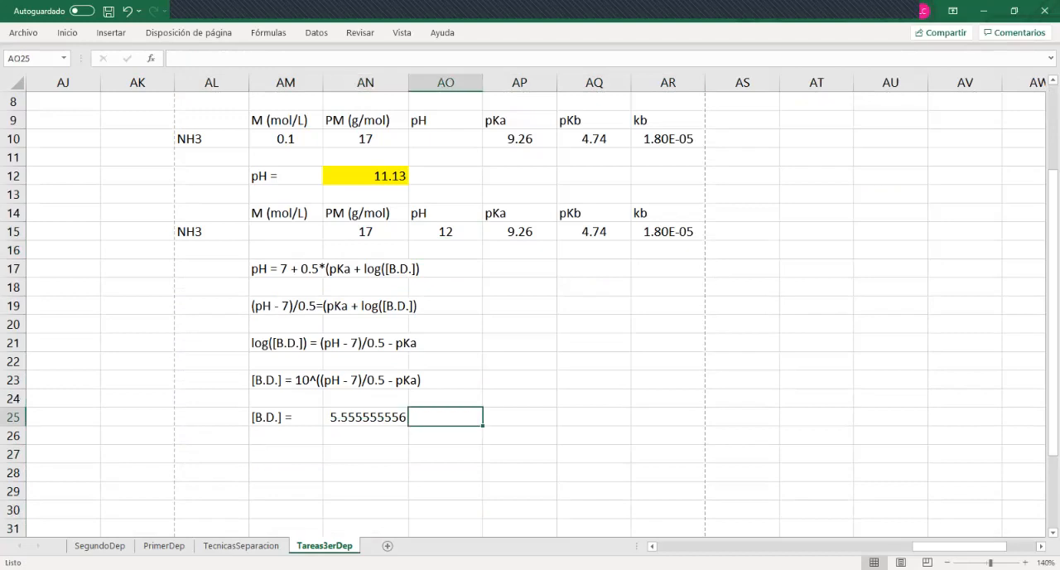
type("mol/L")
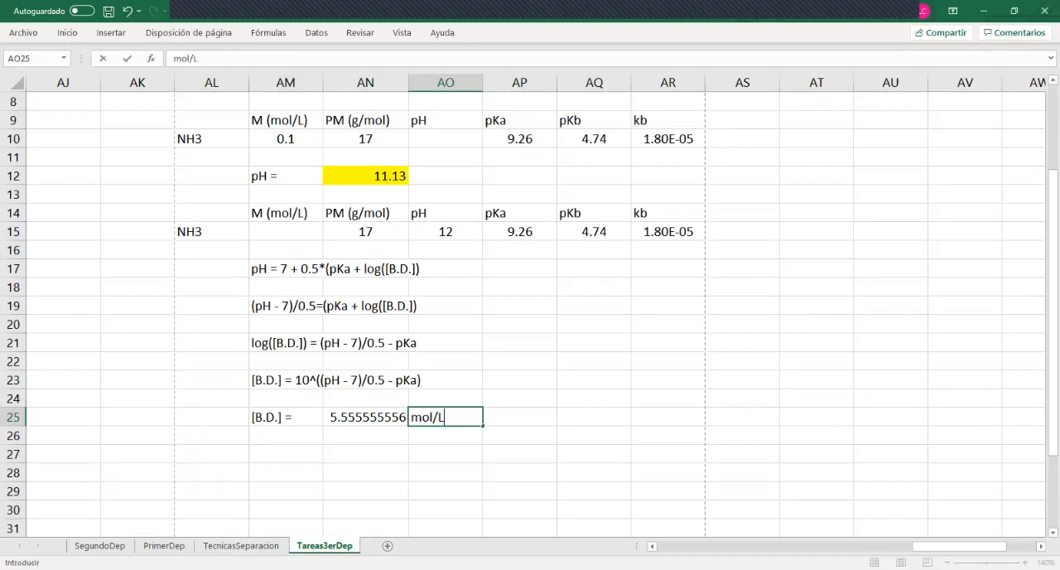
key("Return")
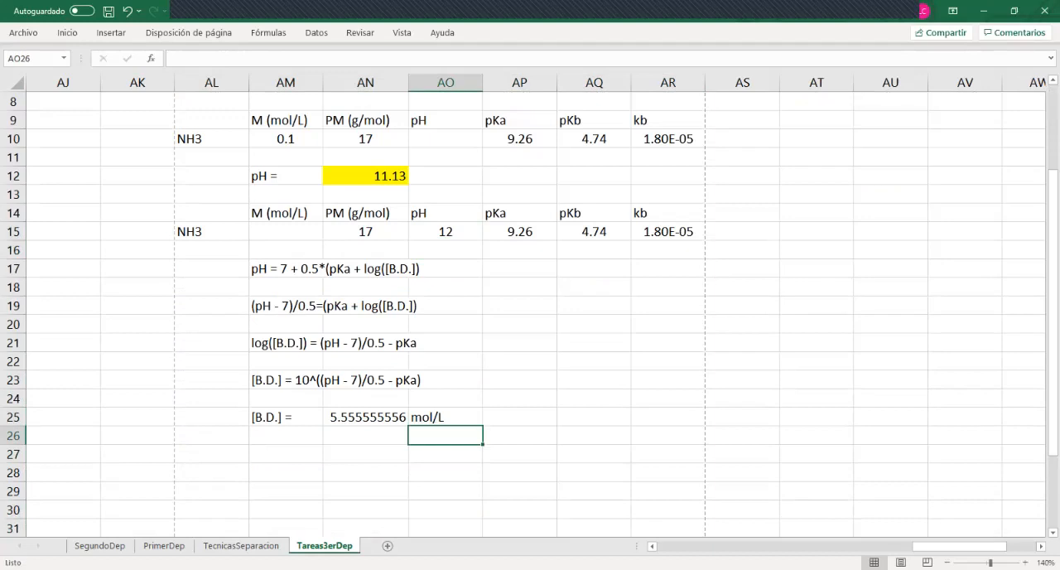
Reread the Problema 1 statement about the grams of ammonia to add and compare it with the [B.D.] result
key("Left")
key("Up")
key("Up")
key("Up")
key("Up")
key("Up")
key("Up")
key("Up")
key("Up")
key("Up")
key("Up")
key("Up")
key("Up")
key("Up")
key("Up")
key("Up")
key("Up")
key("Up")
key("Up")
key("Up")
key("Up")
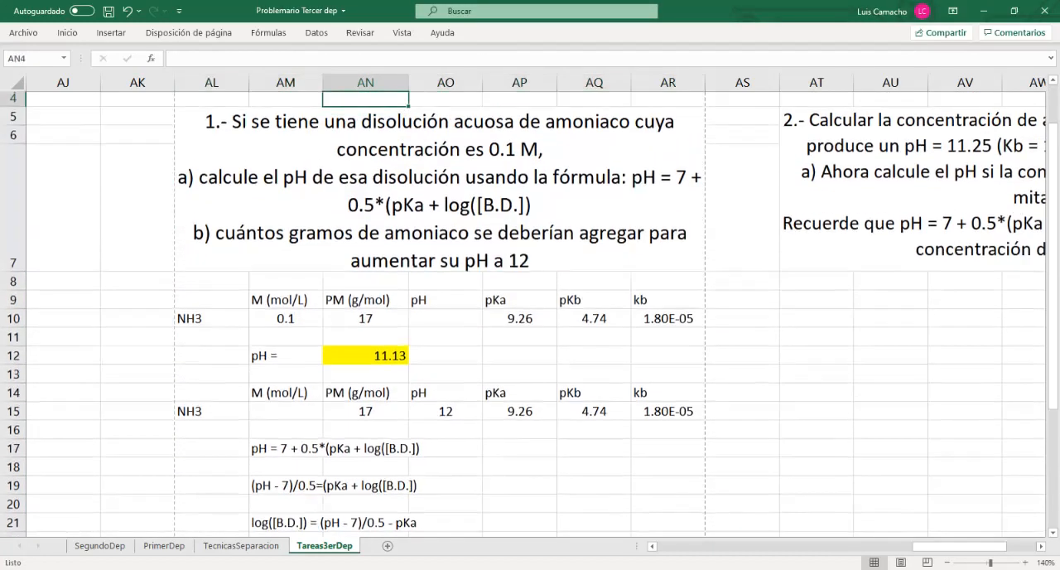
key("Up")
key("Down")
key("Down")
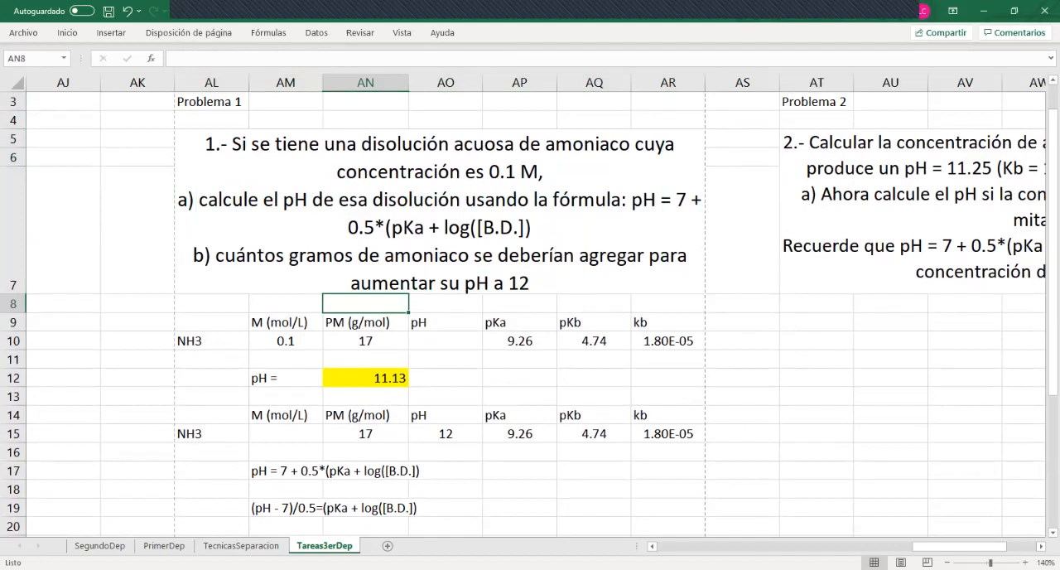
key("Down")
key("Down")
key("Down")
key("Down")
key("Down")
key("Down")
key("Down")
key("Down")
key("Down")
key("Down")
key("Down")
key("Down")
key("Down")
key("Down")
key("Down")
key("Down")
key("Down")
key("Down")
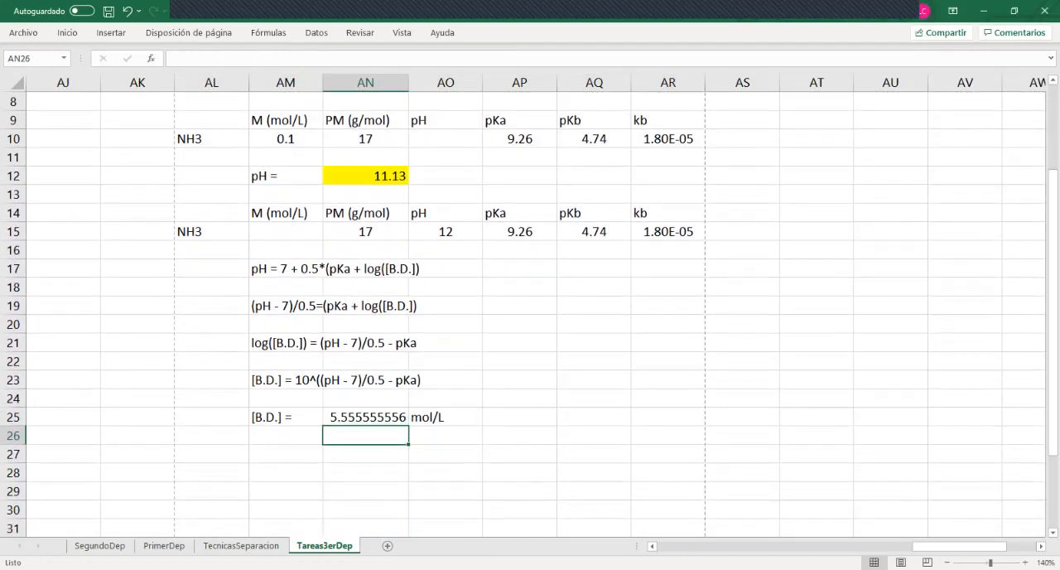
key("Up")
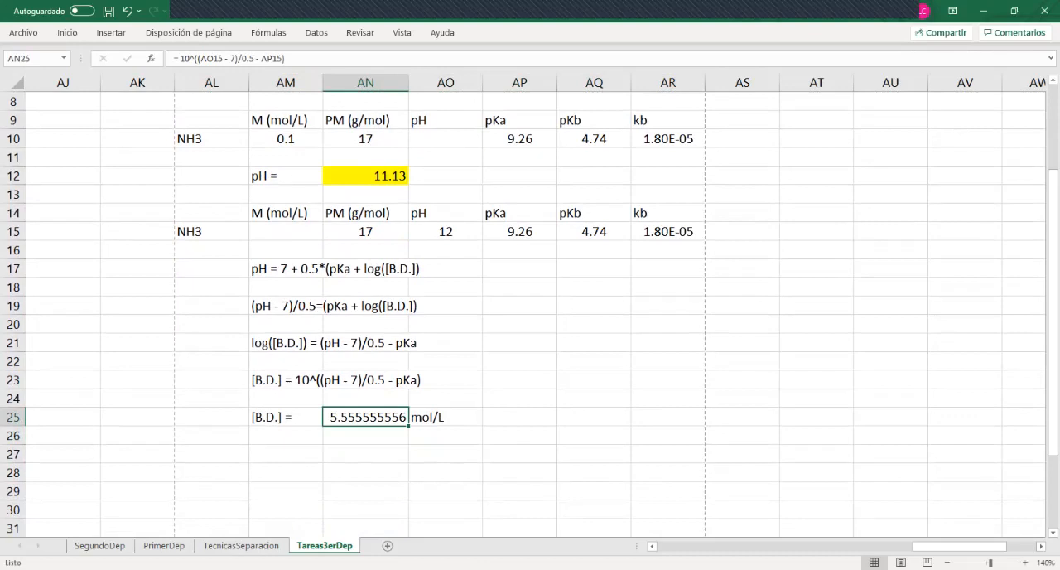
left_click(366, 399)
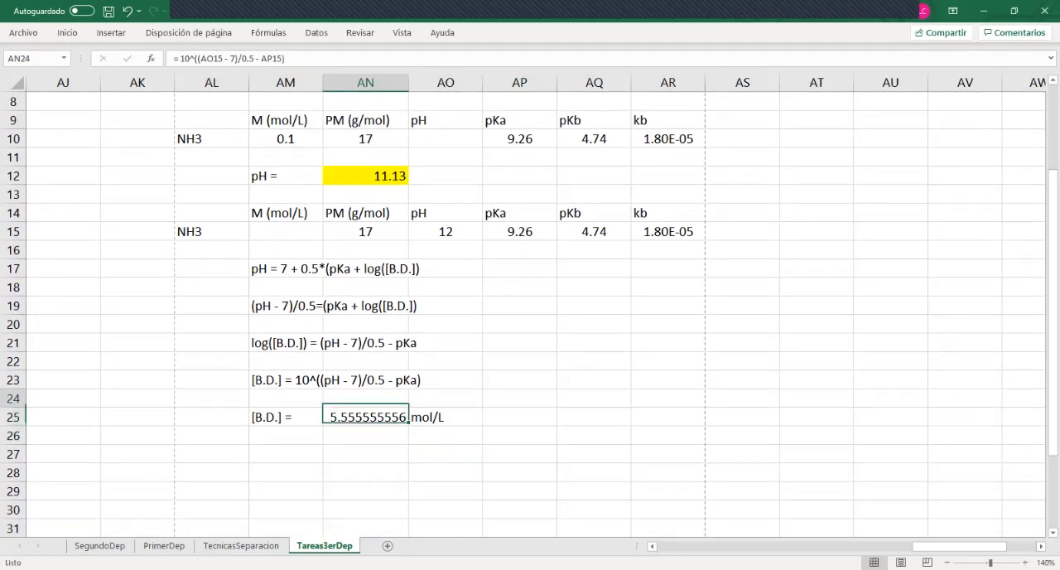
left_click(365, 417)
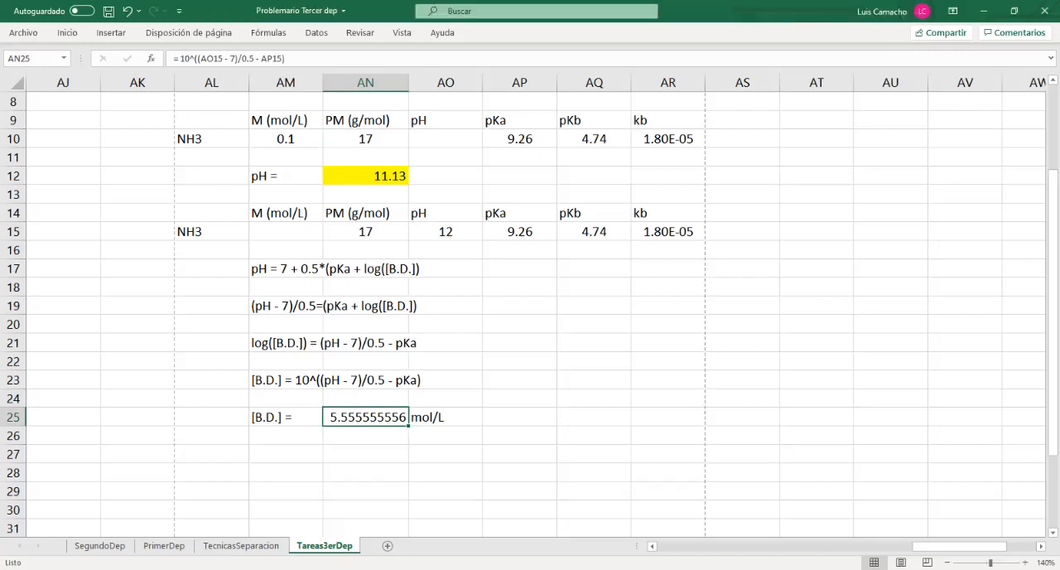
left_click(366, 399)
left_click(365, 417)
key("Down")
key("Down")
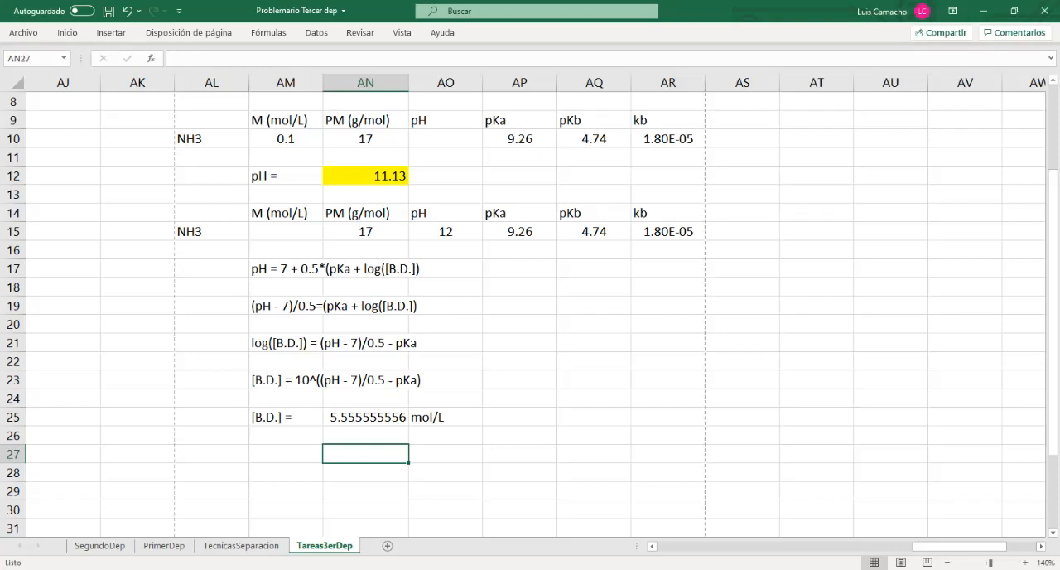
key("Up")
key("Up")
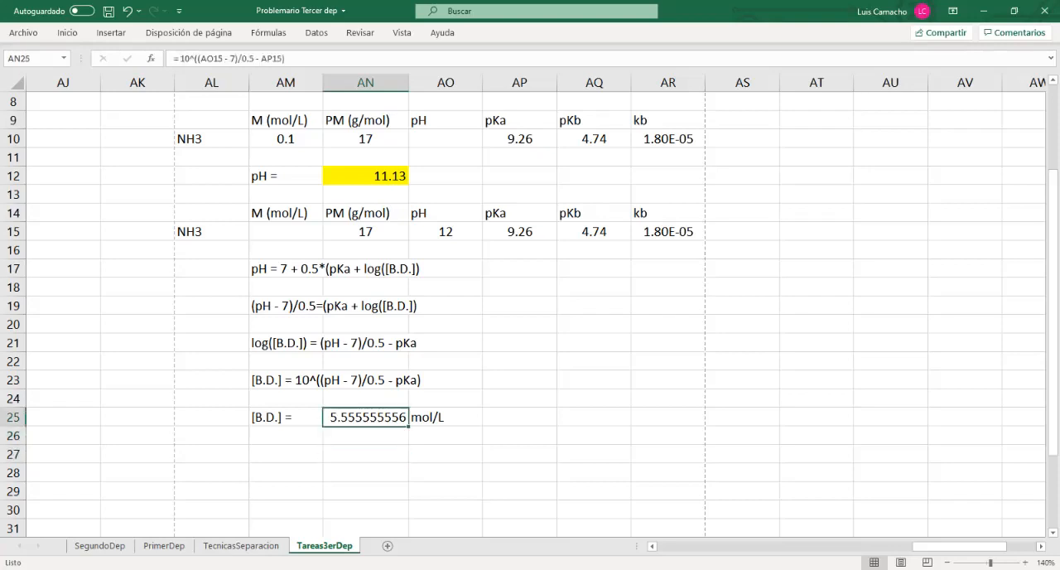
key("Down")
key("Down")
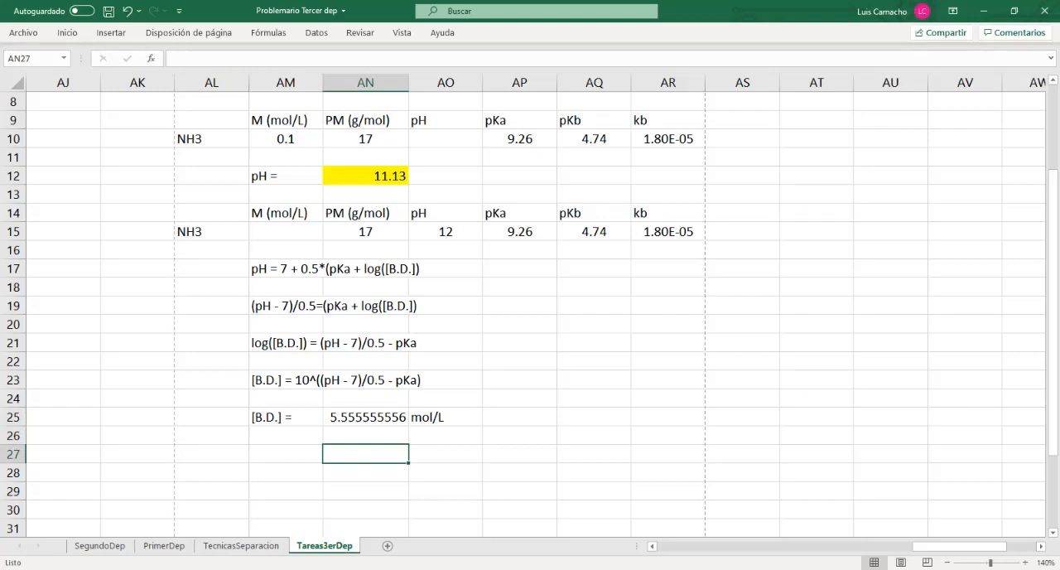
key("Up")
key("Up")
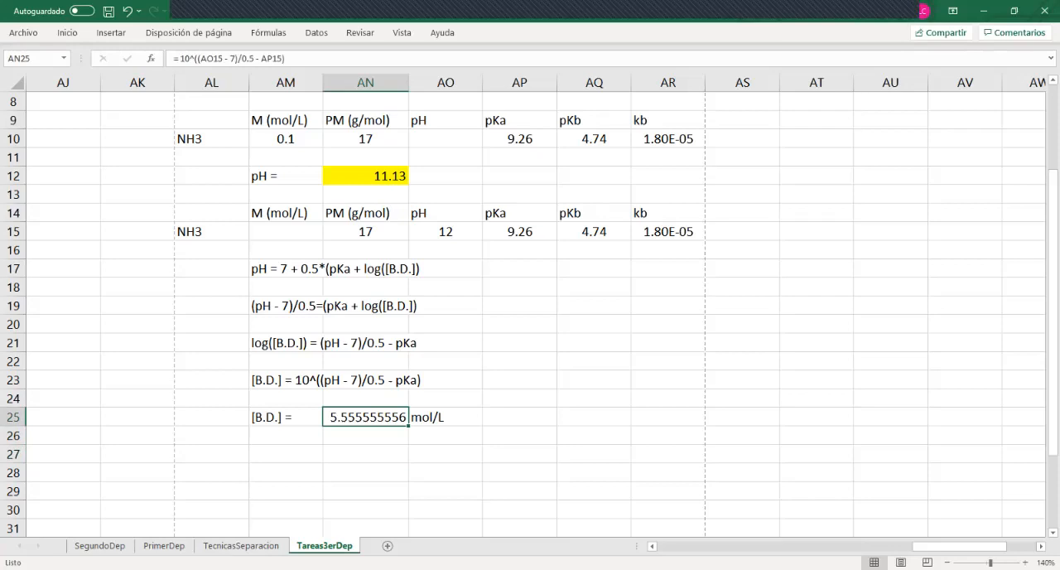
Enter the label "Cambio de conc." in AM27, below the [B.D.] result row
left_click(286, 140)
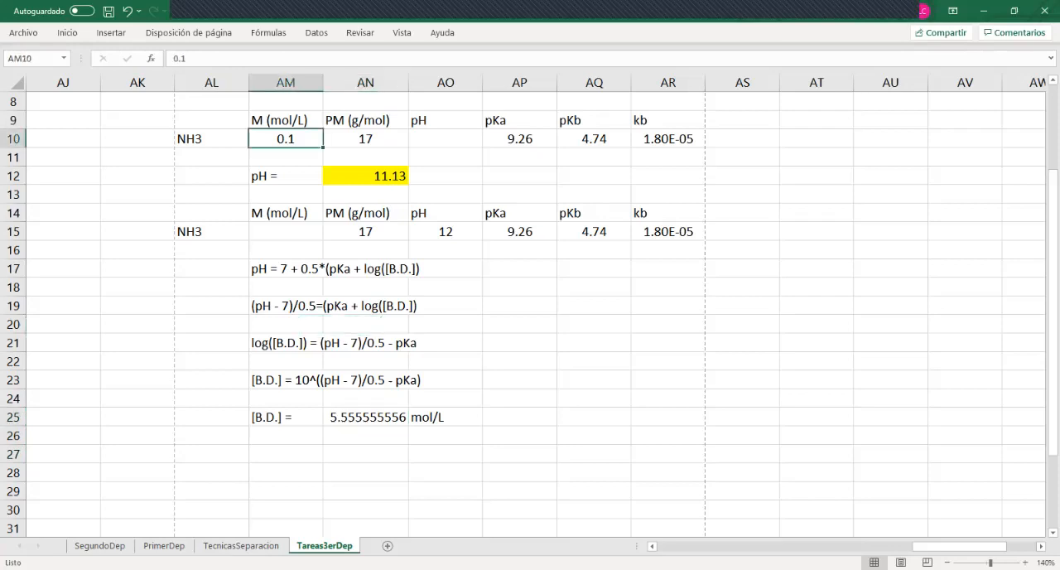
left_click(365, 454)
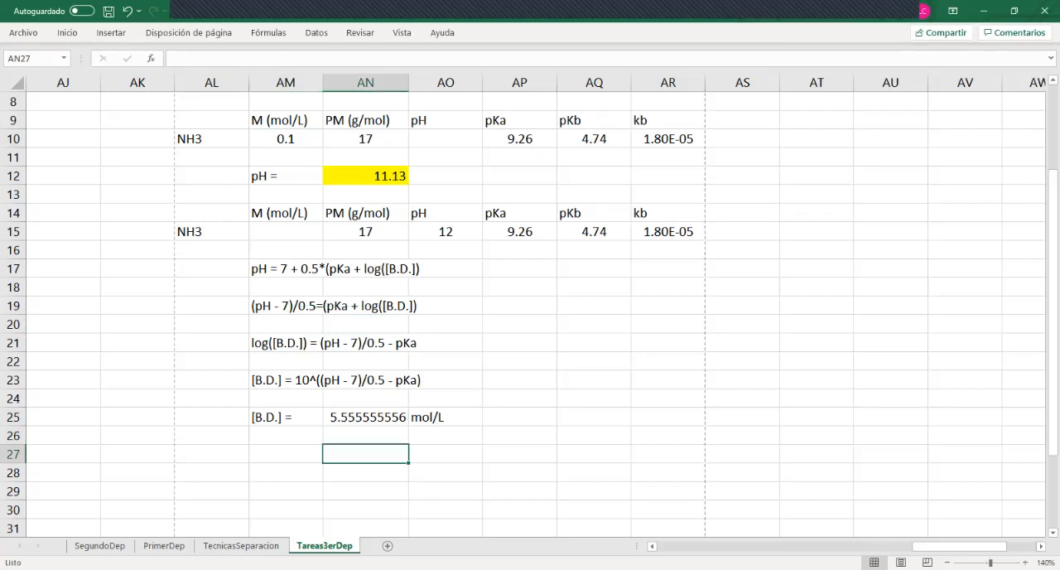
left_click(285, 454)
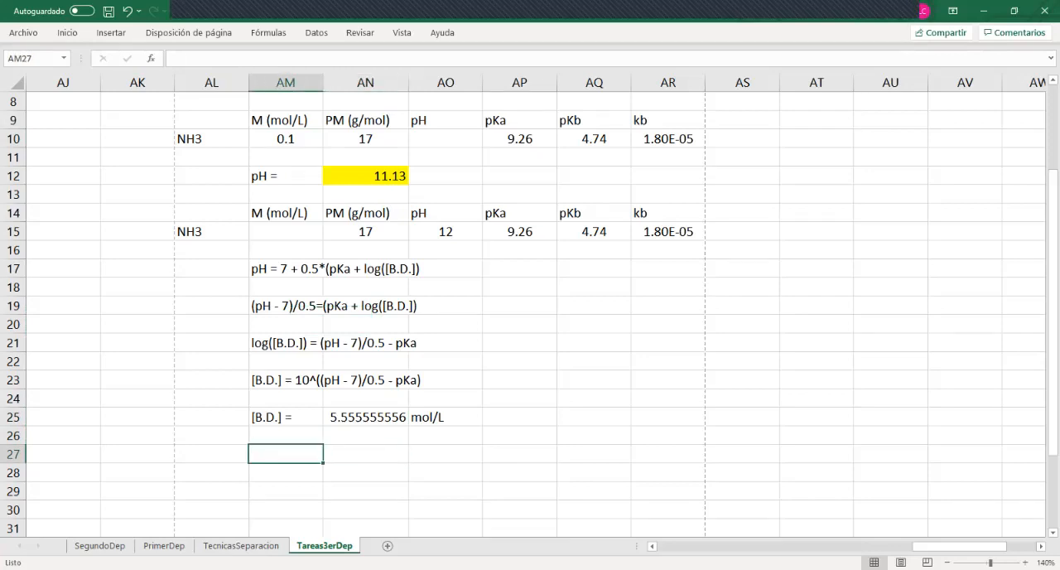
type("Cambio")
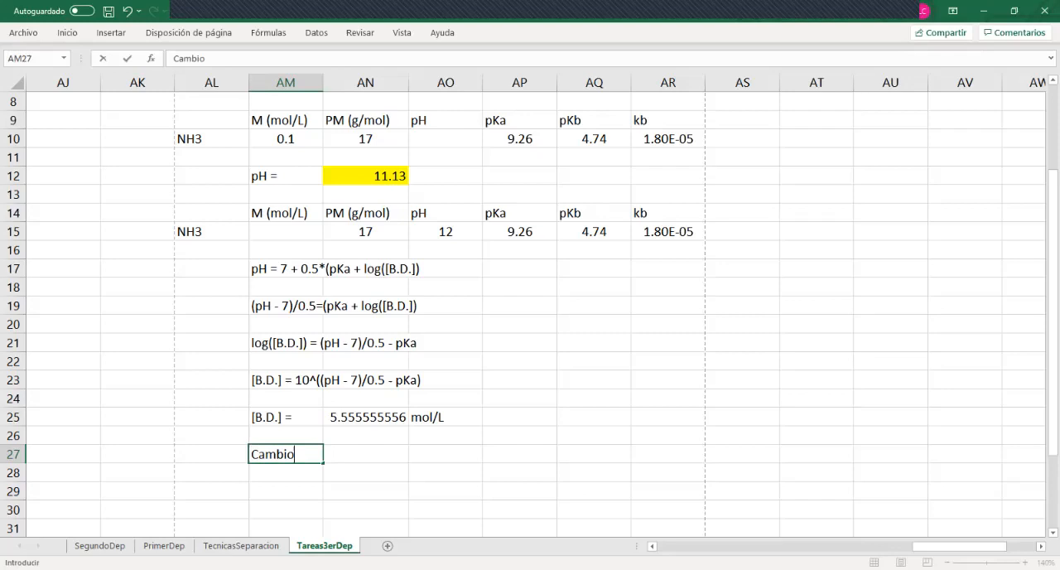
type(" de conc.")
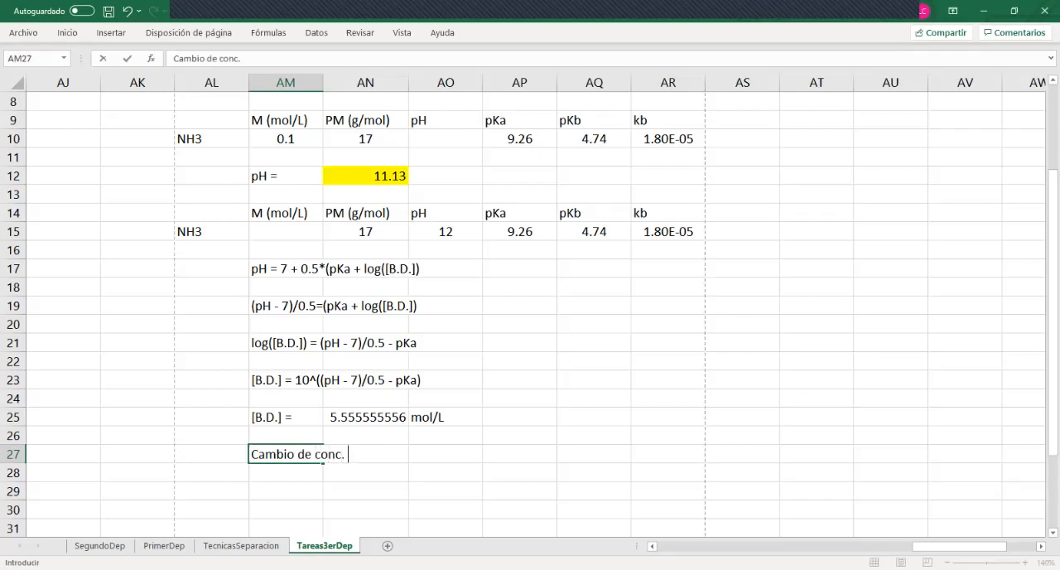
key("Tab")
Copy the [B.D.] value and its mol/L unit from AN25:AO25 into AO27:AP27 beside the concentration change label
key("Right")
key("Left")
key("Right")
key("Left")
key("Up")
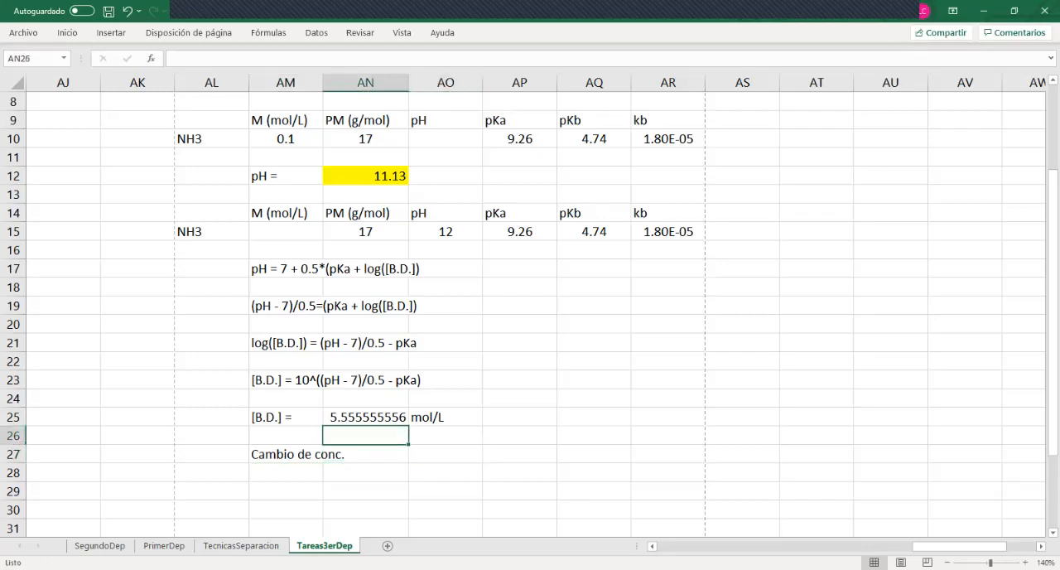
key("Up")
key("shift+Right")
key("ctrl+c")
key("Down")
key("Right")
key("Right")
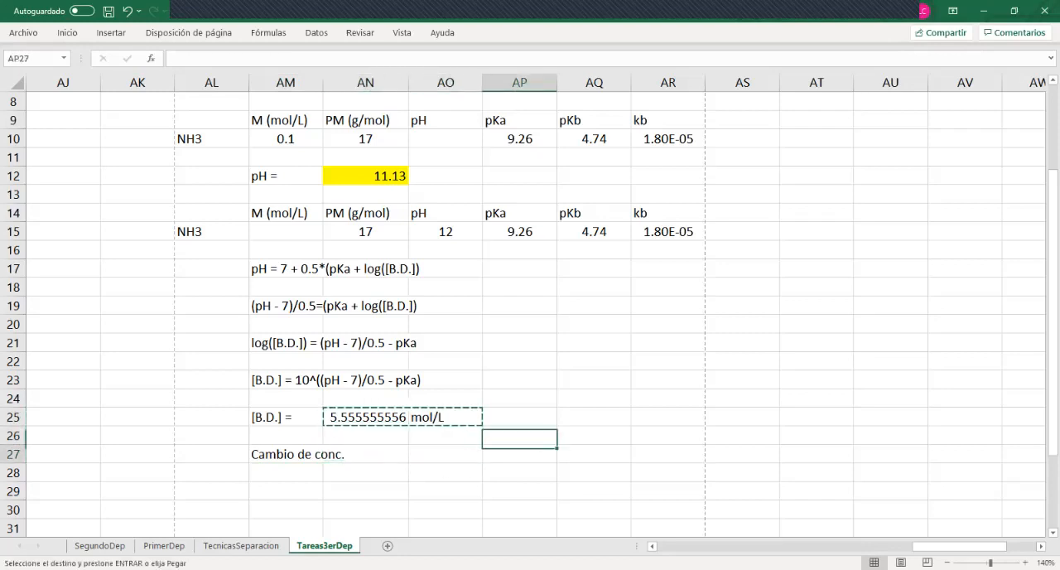
key("Left")
key("Down")
key("ctrl+v")
key("Left")
key("Right")
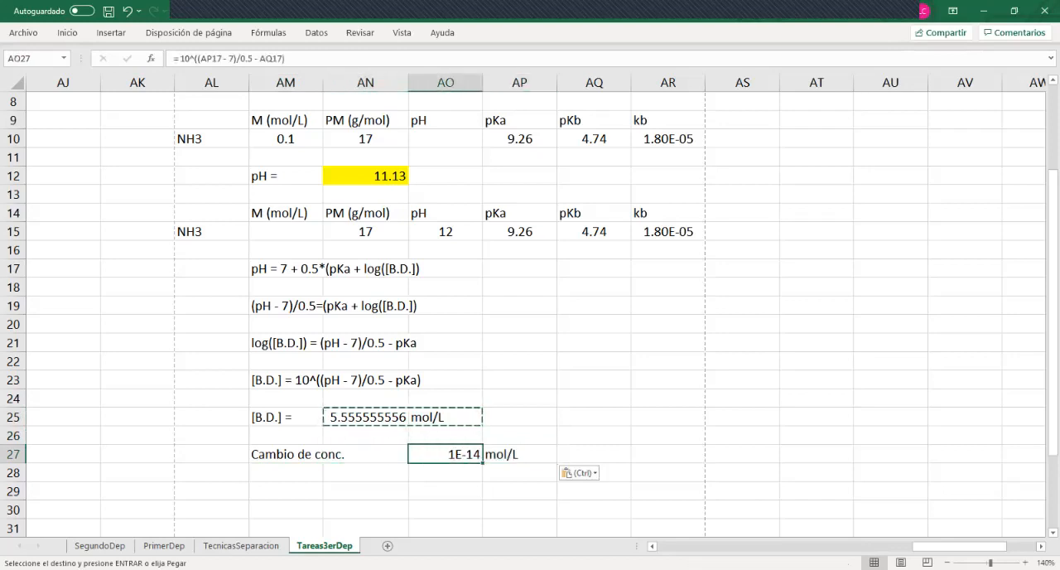
Replace the content of AO27 with the formula "+AN25-AM10" to subtract the initial concentration from the required one
type("+")
key("Left")
key("Up")
key("Up")
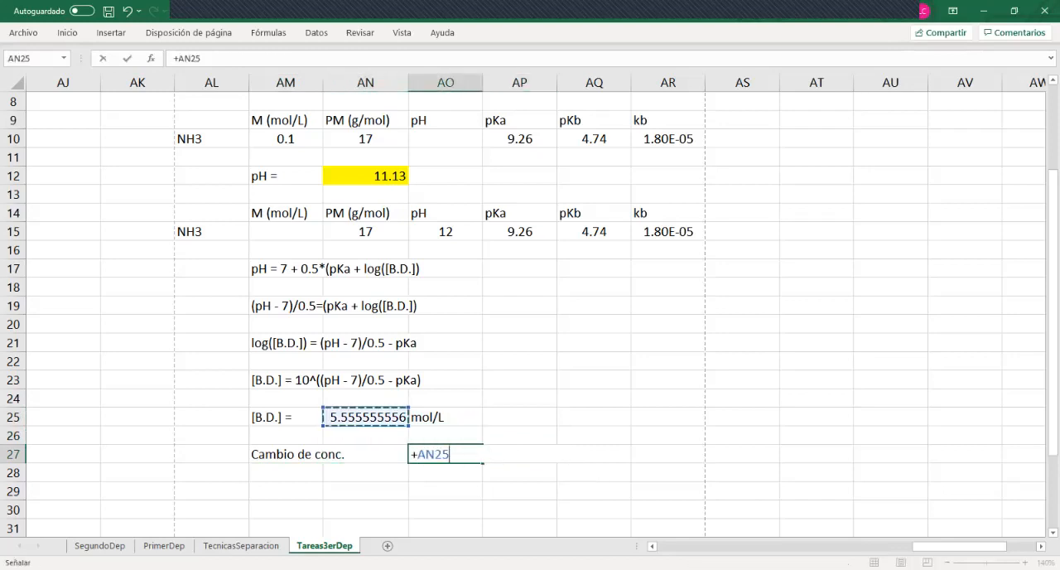
type("-")
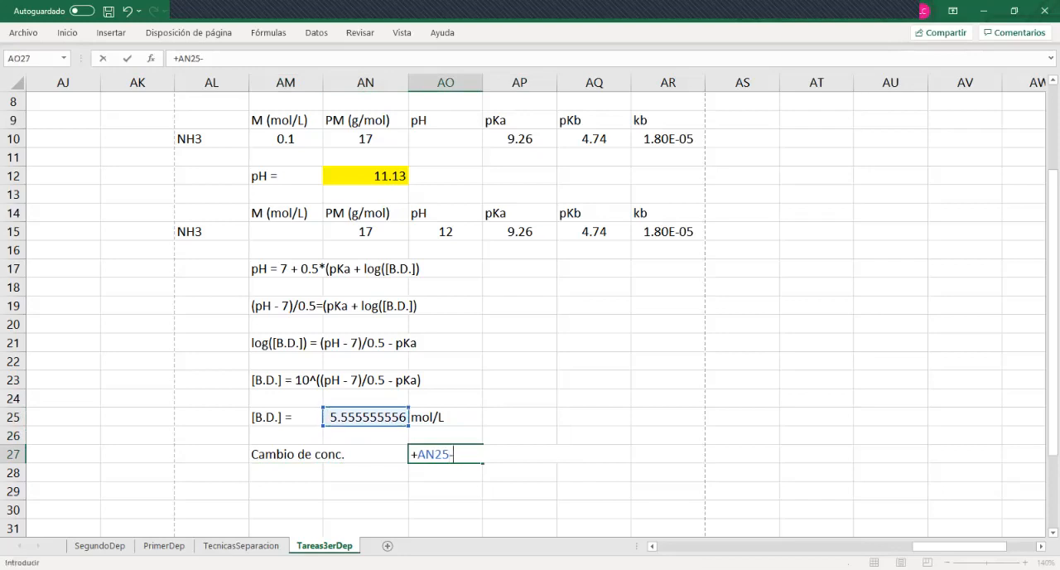
left_click(285, 140)
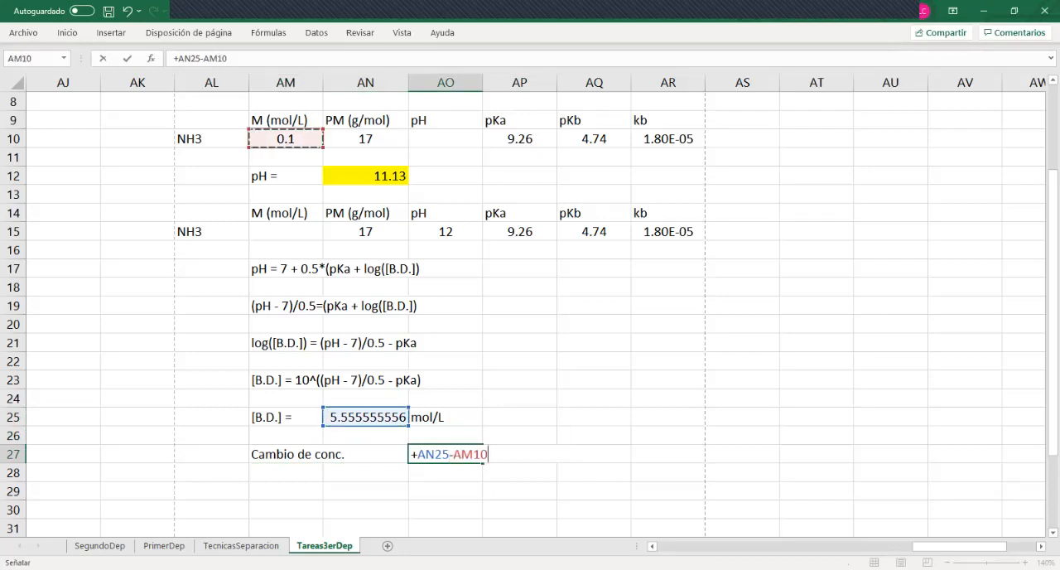
key("Return")
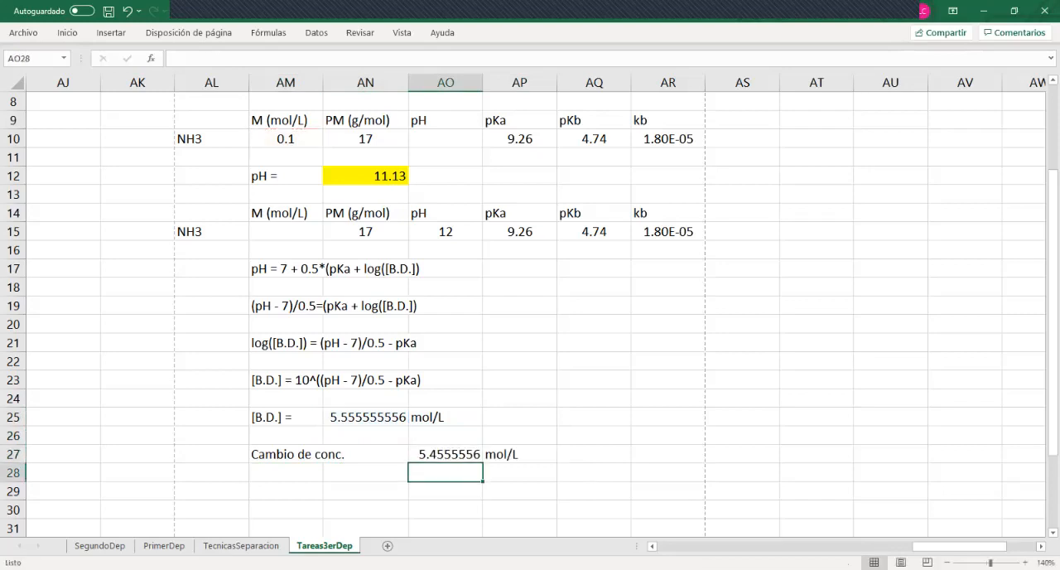
left_click(445, 454)
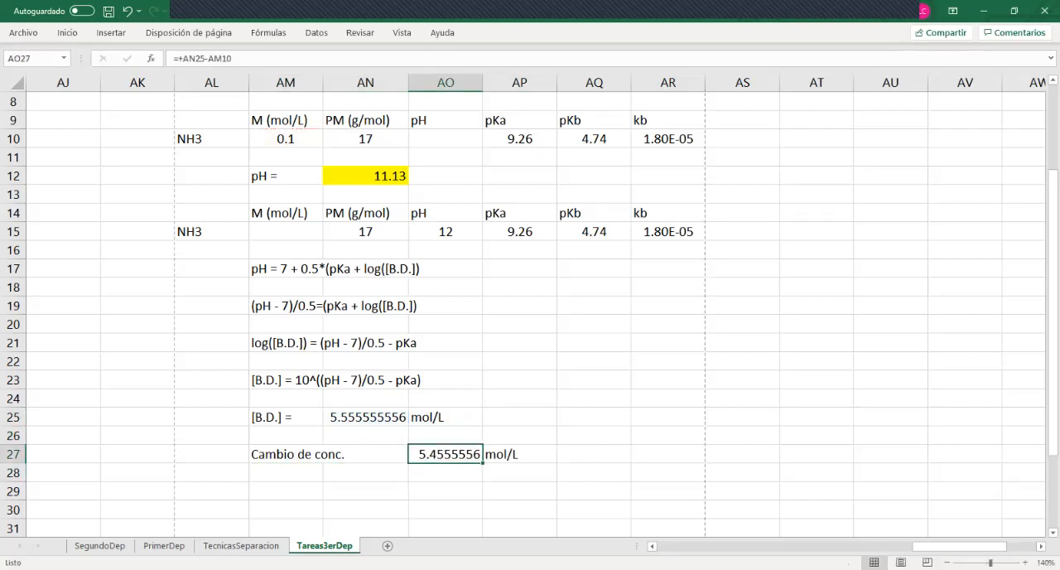
left_click(446, 473)
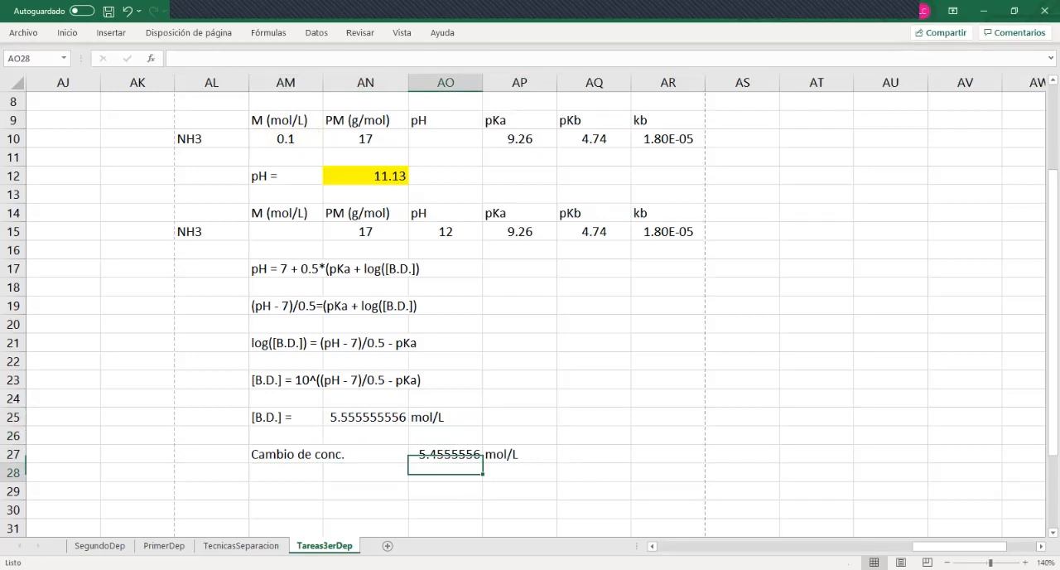
left_click(446, 454)
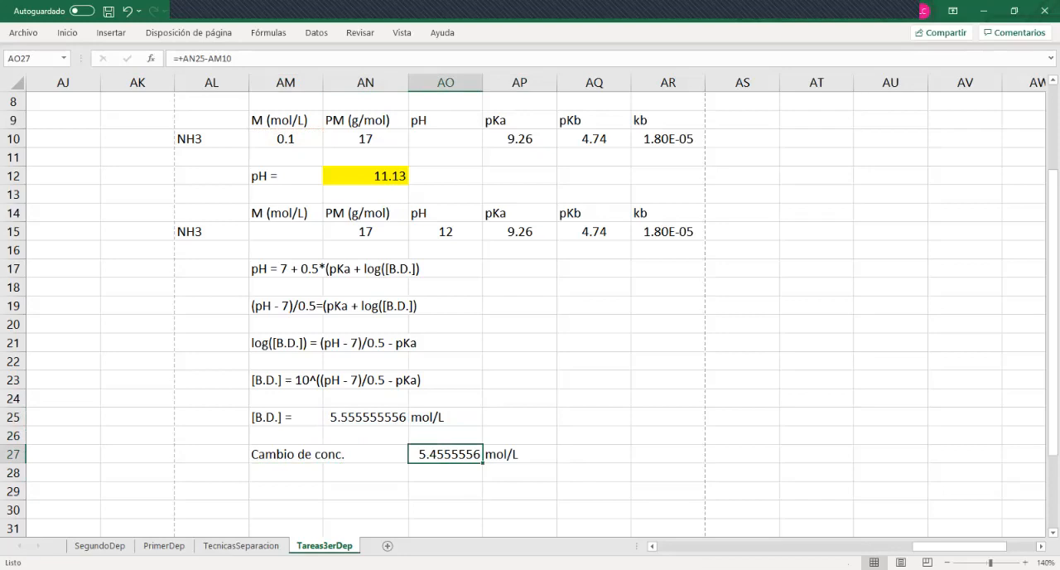
Enter the label "Suponiendo que V = 1 L" in AM29, below the concentration change row
left_click(446, 472)
left_click(445, 454)
key("Down")
key("Down")
key("Left")
key("Left")
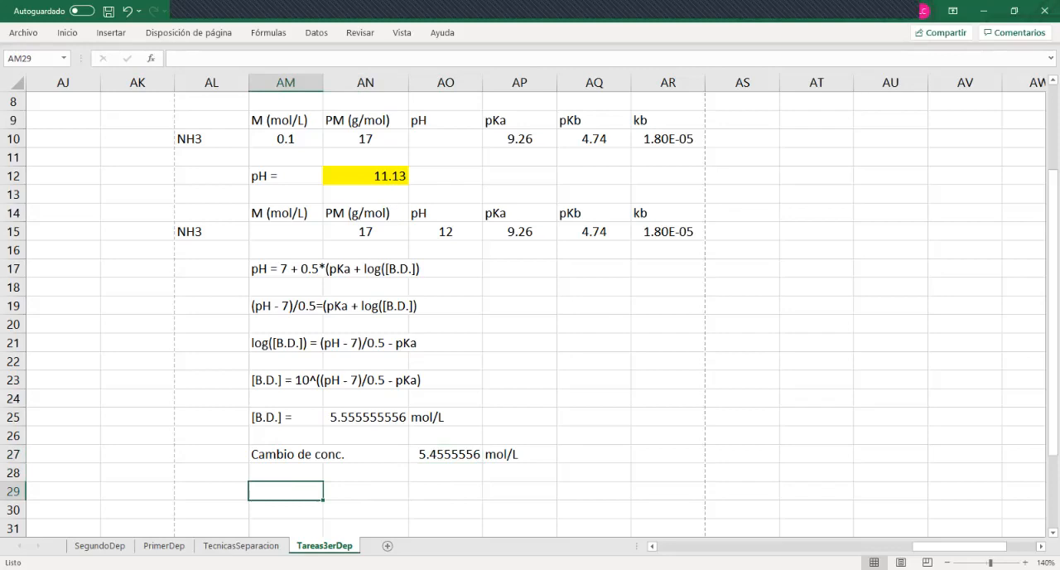
left_click(519, 455)
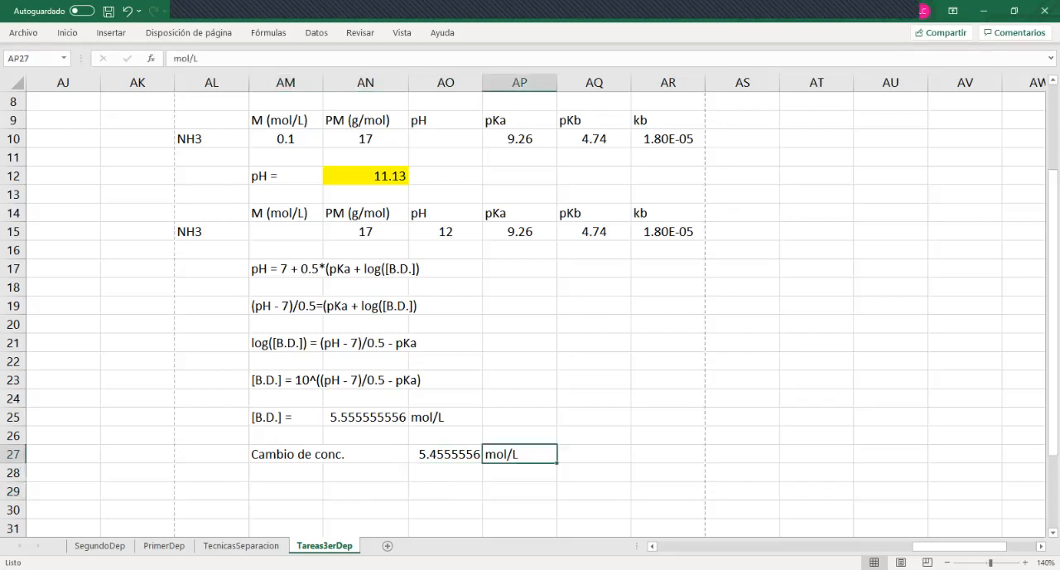
left_click(285, 491)
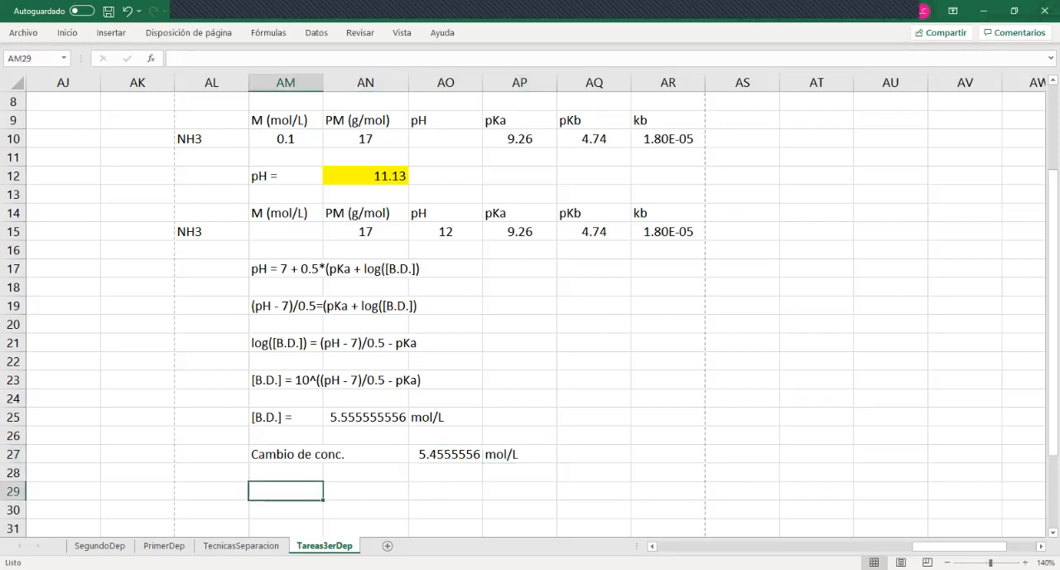
type("Suponien")
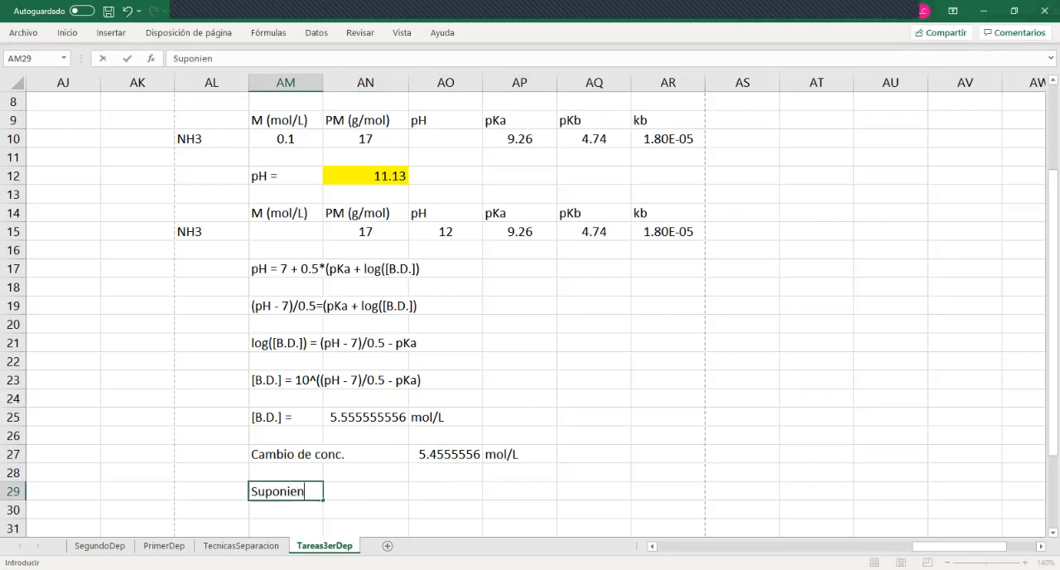
type("do qie")
key("BackSpace")
key("BackSpace")
type("ue V")
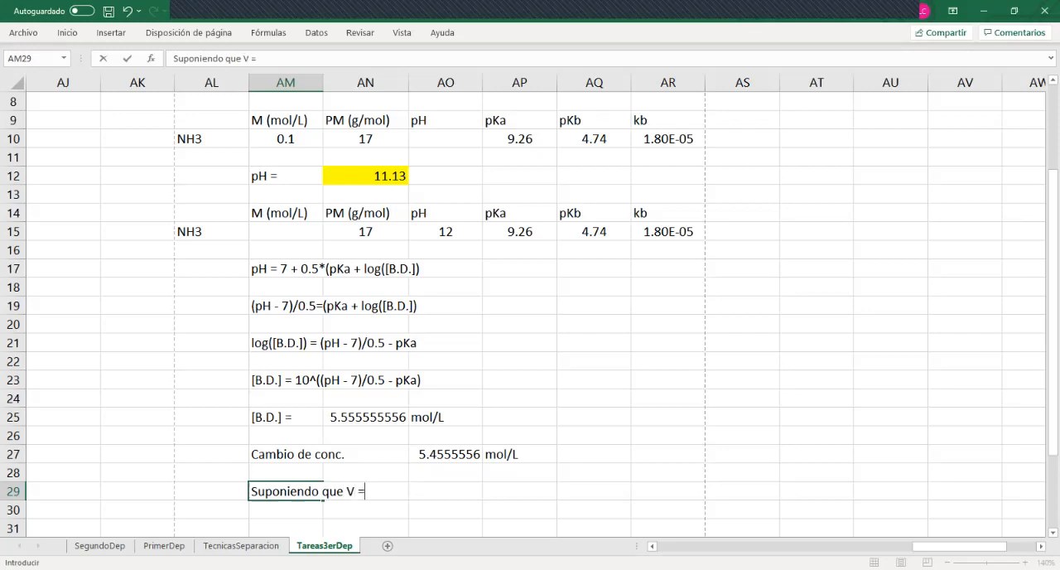
type(" = 1 L")
Calculate the moles in AO29 with the formula "+AO27*1" and enter the unit "mol" in AP29
key("Right")
key("Right")
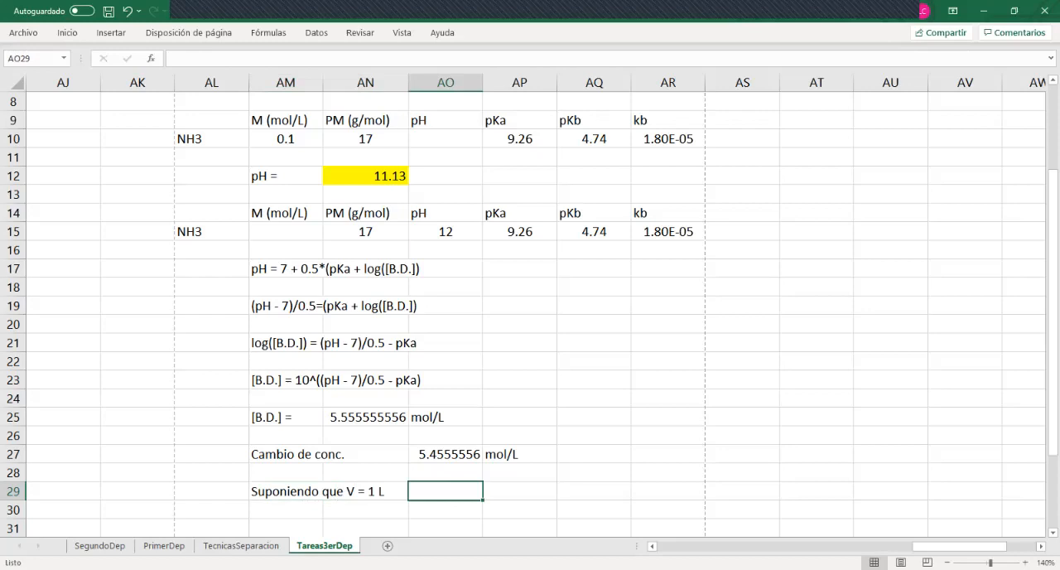
type("+")
key("Up")
key("Up")
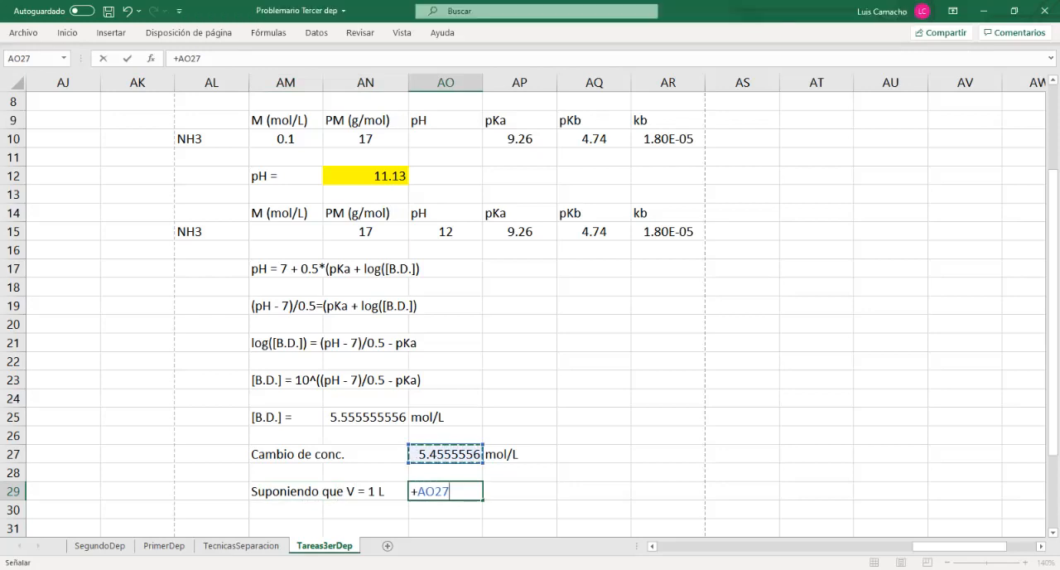
type("*1")
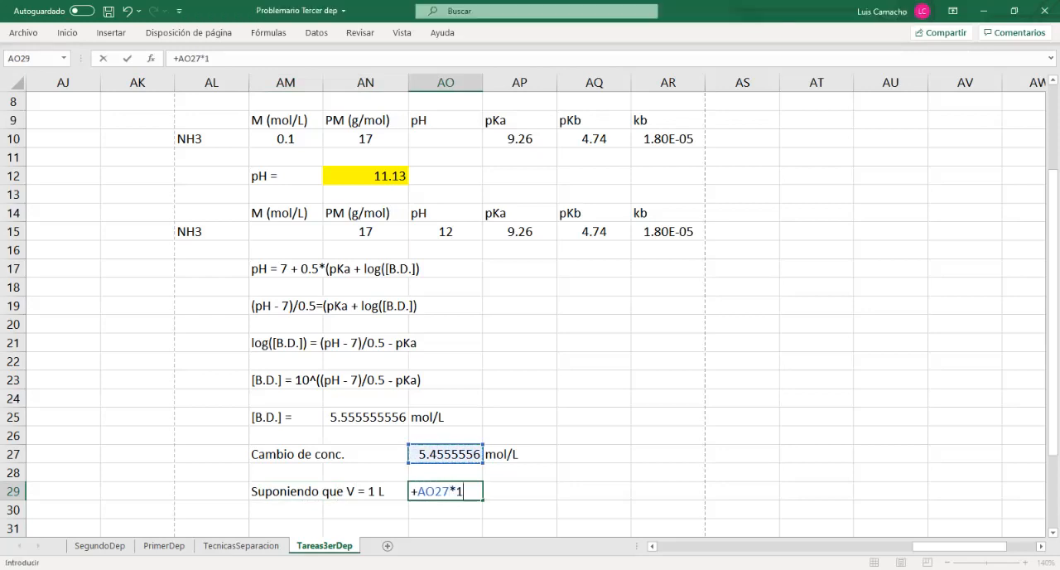
key("Return")
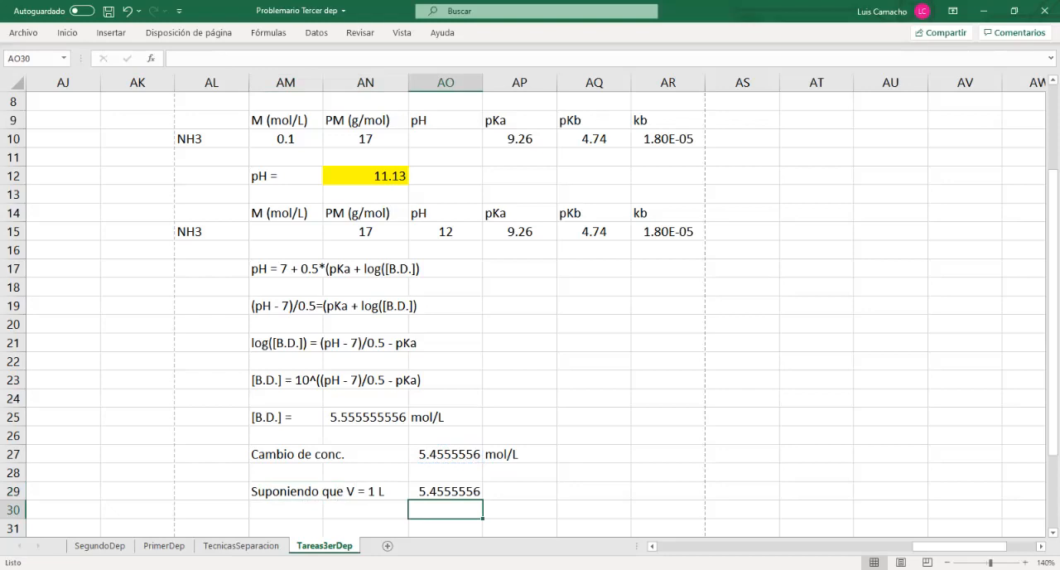
key("Up")
key("Right")
type("mol")
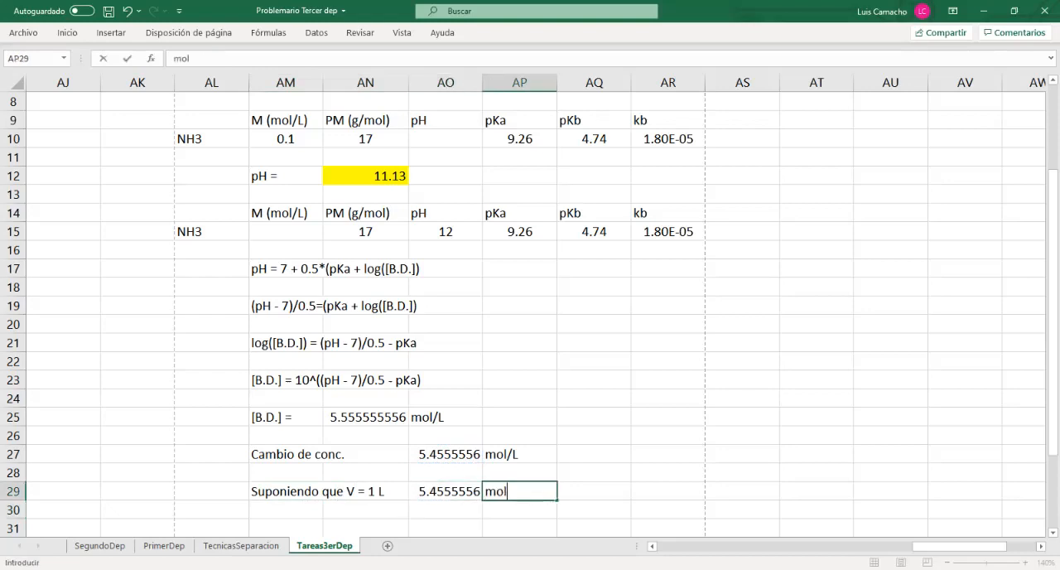
key("Return")
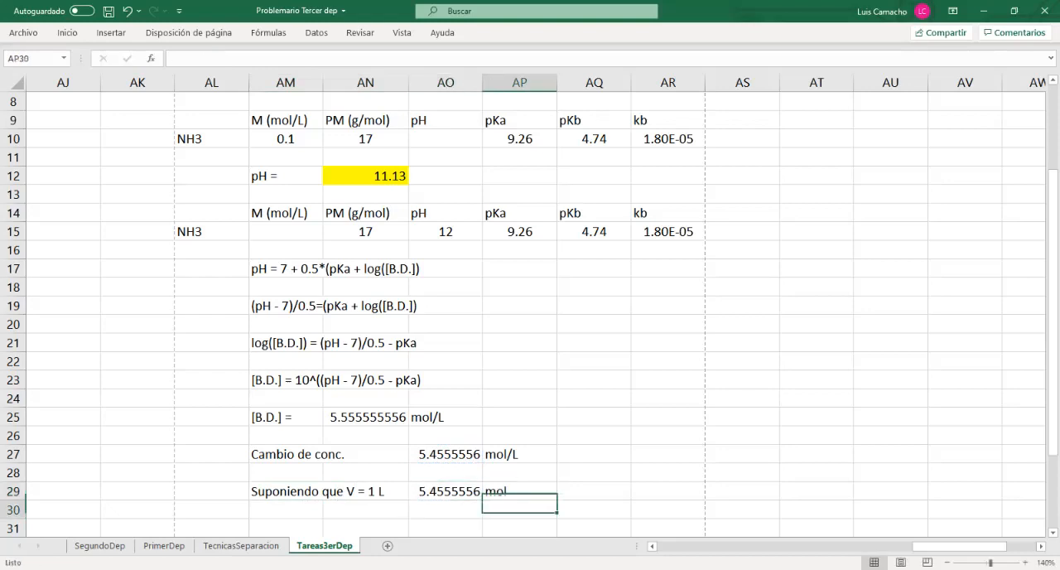
Enter the label "m =" in AN31 for the mass of ammonia
key("Left")
key("Up")
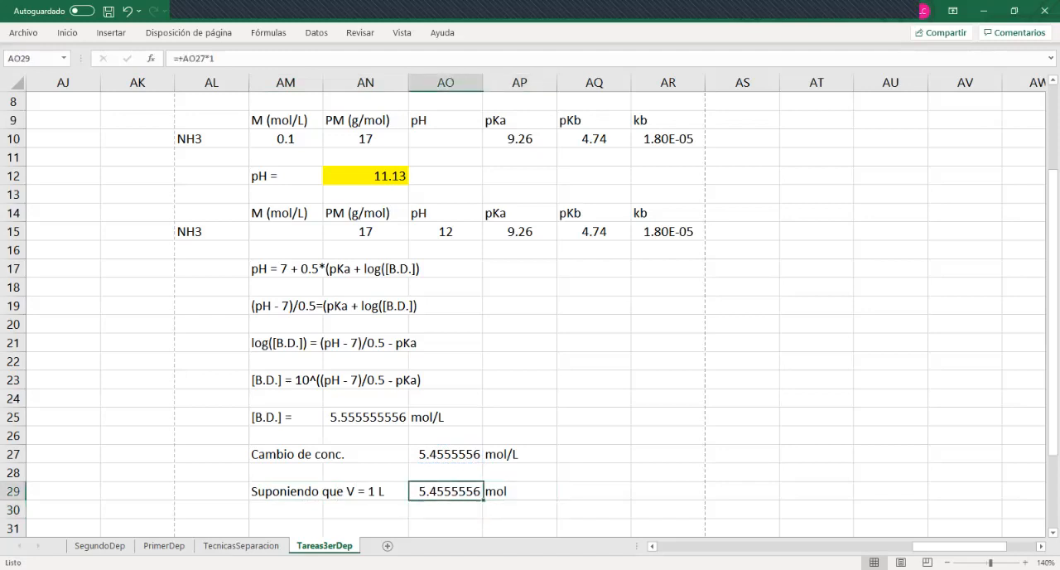
key("Right")
key("Left")
key("Down")
key("Down")
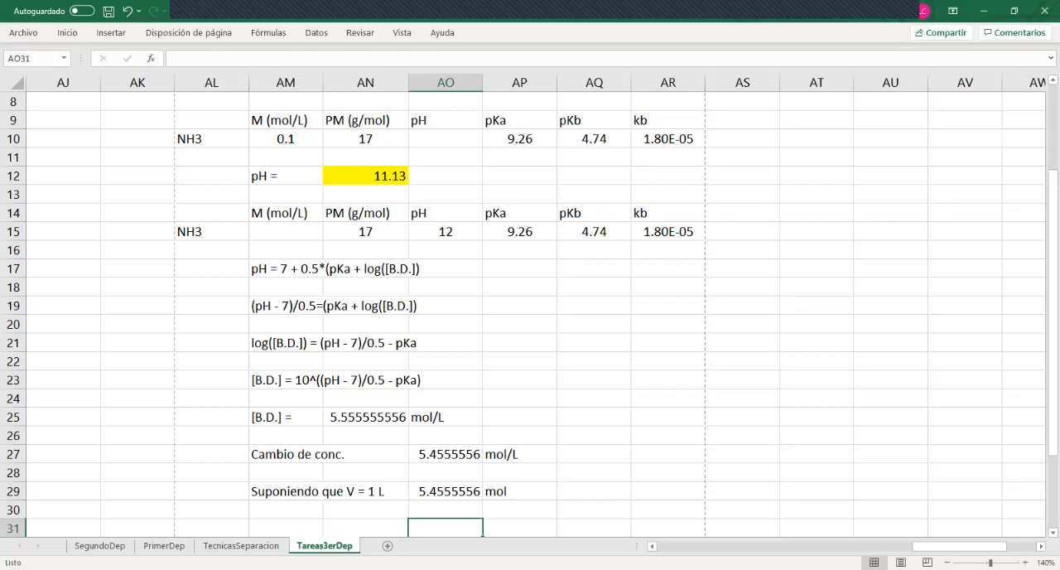
key("Left")
type("m =")
key("Right")
Calculate the mass in AO31 with the formula "+AN15*AO29" and enter the unit "g" in AP31
scroll(530, 315, "down", 1)
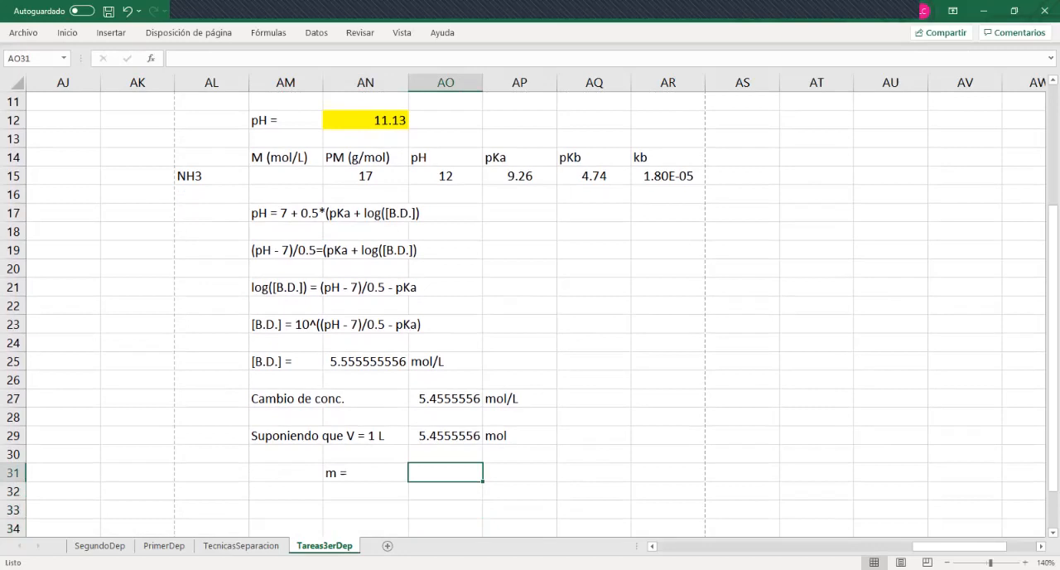
type("+")
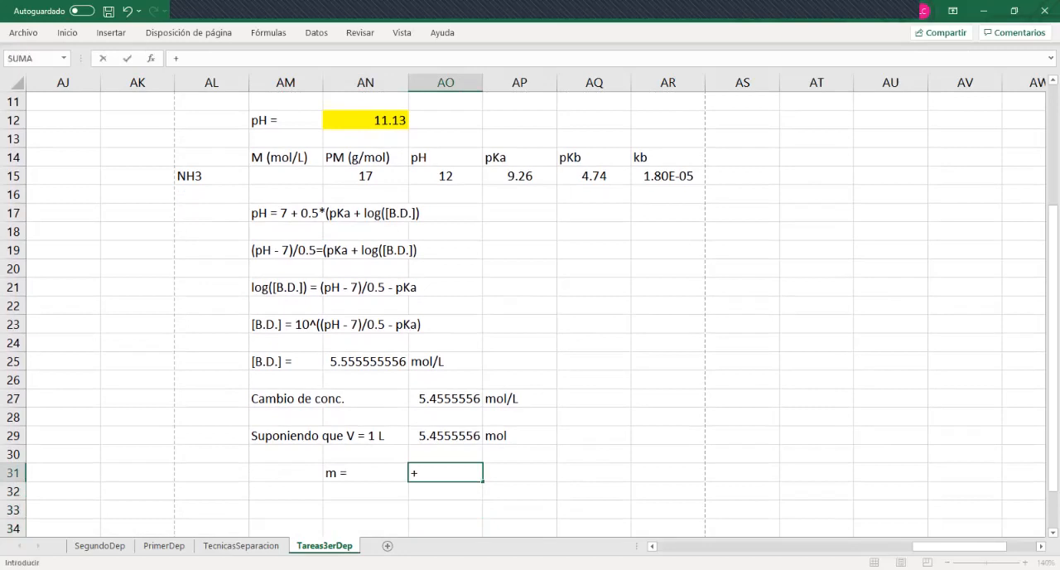
key("Up")
key("Up")
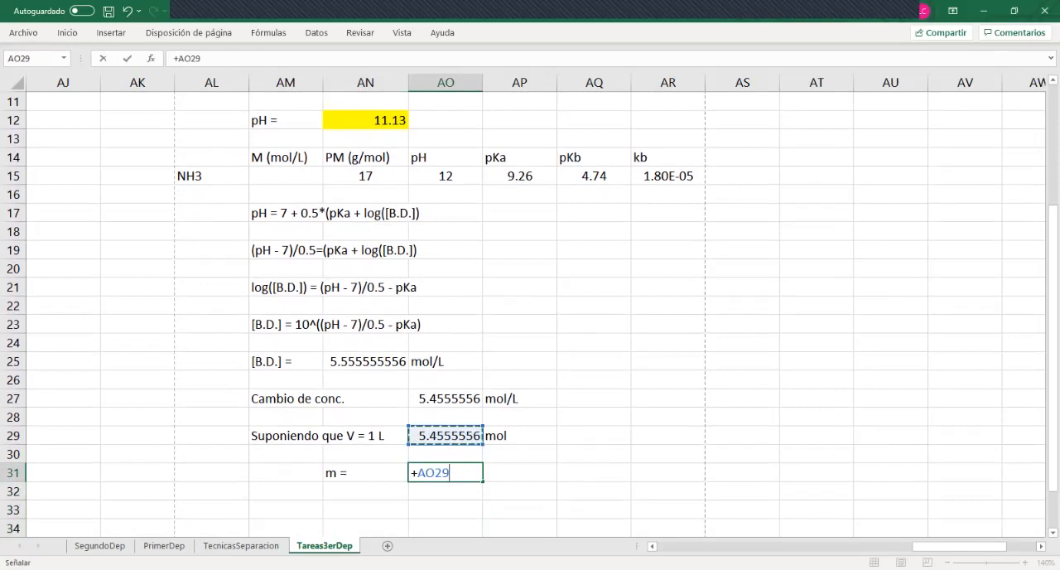
left_click(365, 176)
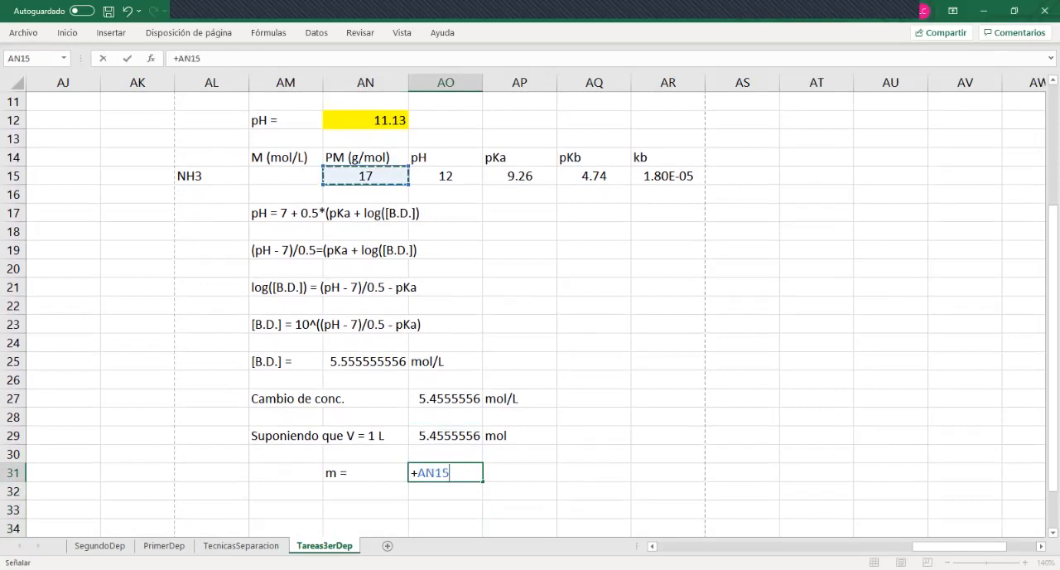
type("*")
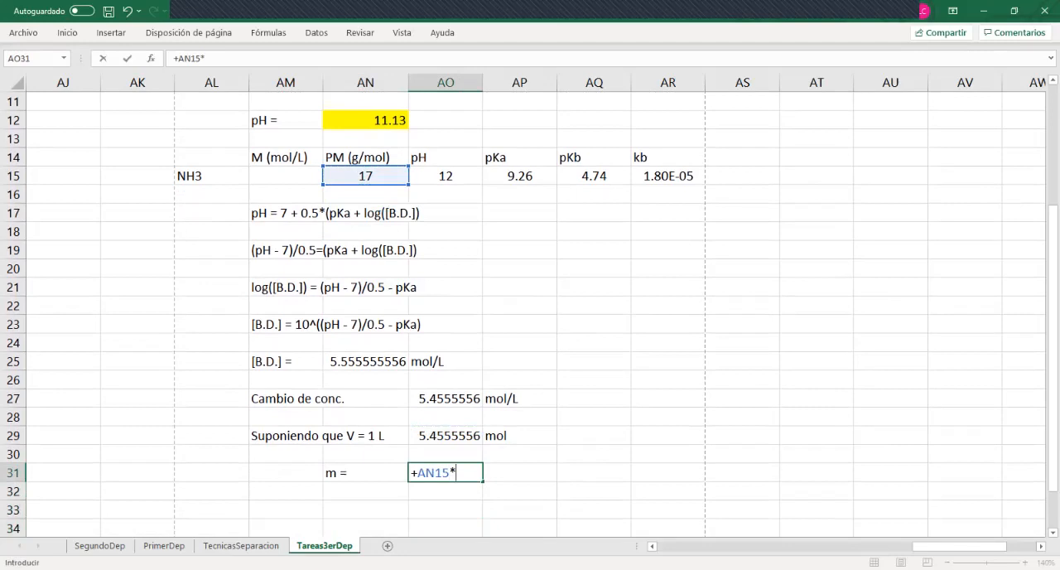
key("Up")
key("Up")
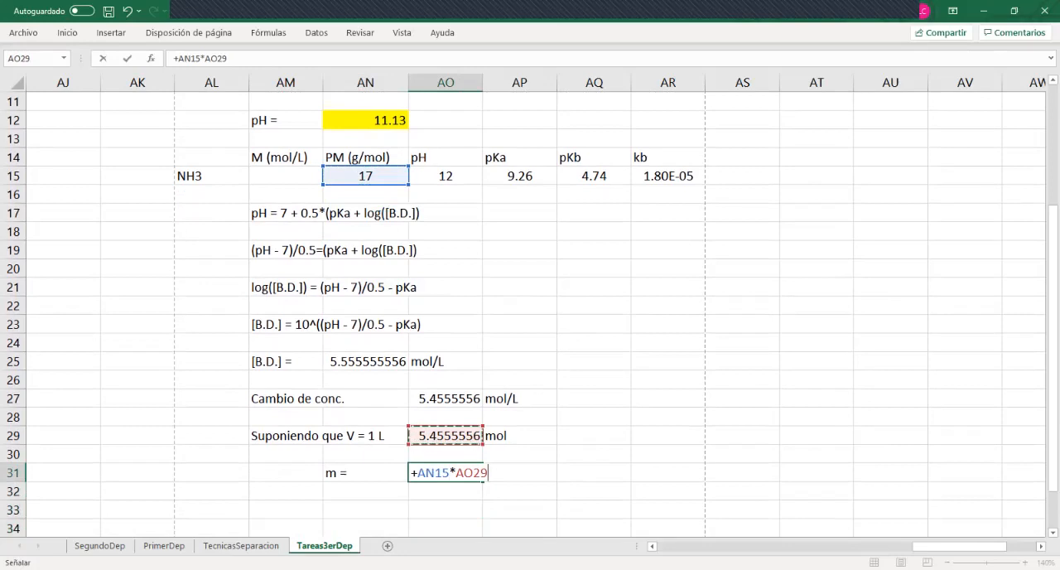
key("Return")
key("Up")
key("Right")
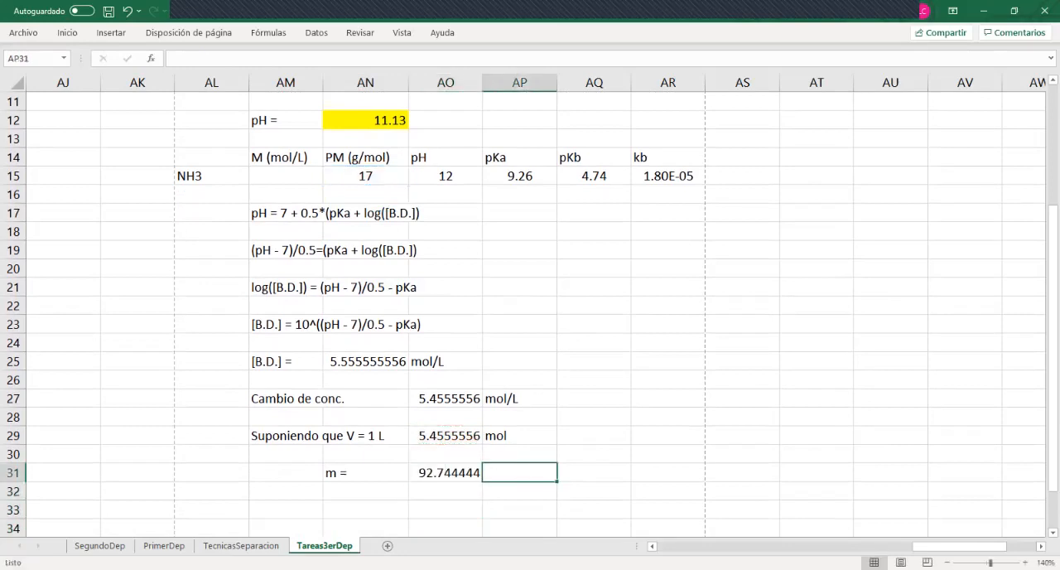
type("g")
key("Return")
Review the calculation chain around the mass result, including the concentration change in AO27 and the [B.D.] formula in AN25
key("Up")
key("Up")
key("Up")
key("Up")
key("Up")
key("Up")
key("Up")
key("Up")
key("Up")
key("Up")
key("Up")
key("Up")
key("Up")
key("Up")
key("Up")
key("Left")
key("Left")
key("Up")
key("Up")
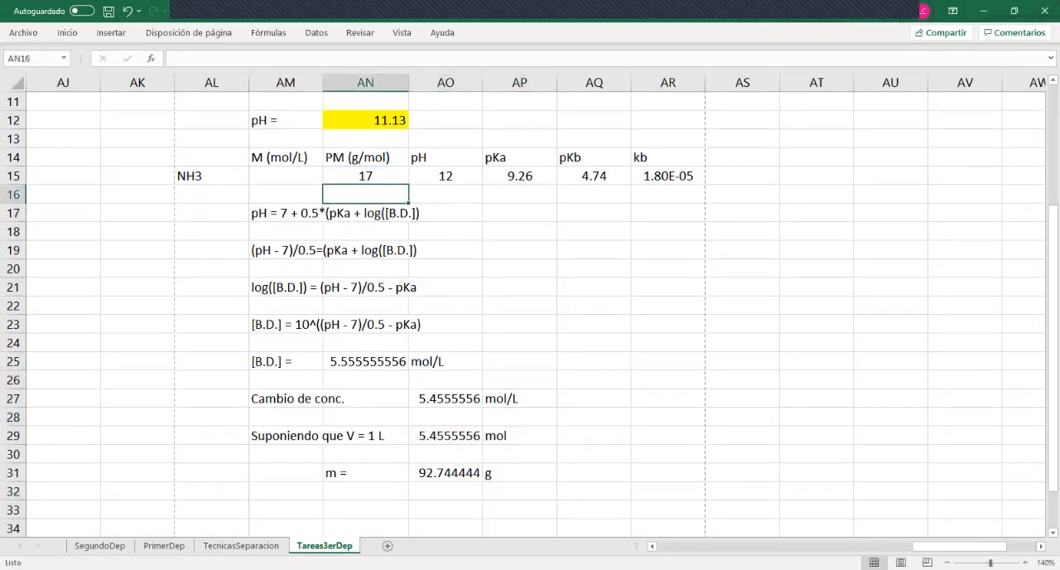
key("Right")
key("Down")
key("Down")
key("Down")
key("Down")
key("Down")
key("Down")
key("Down")
key("Down")
key("Down")
key("Down")
key("Down")
key("Down")
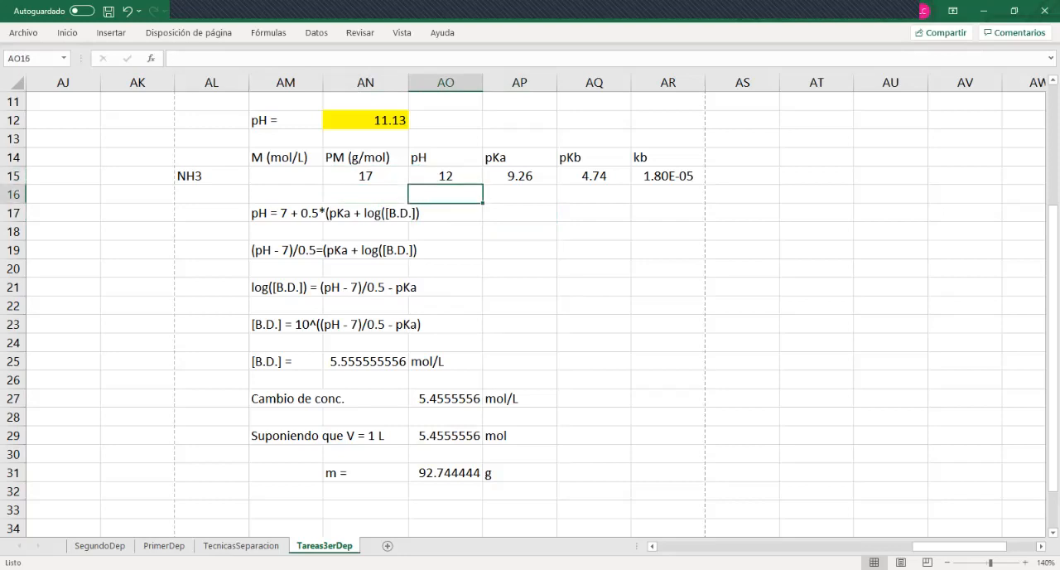
key("shift+Down")
key("shift+Up")
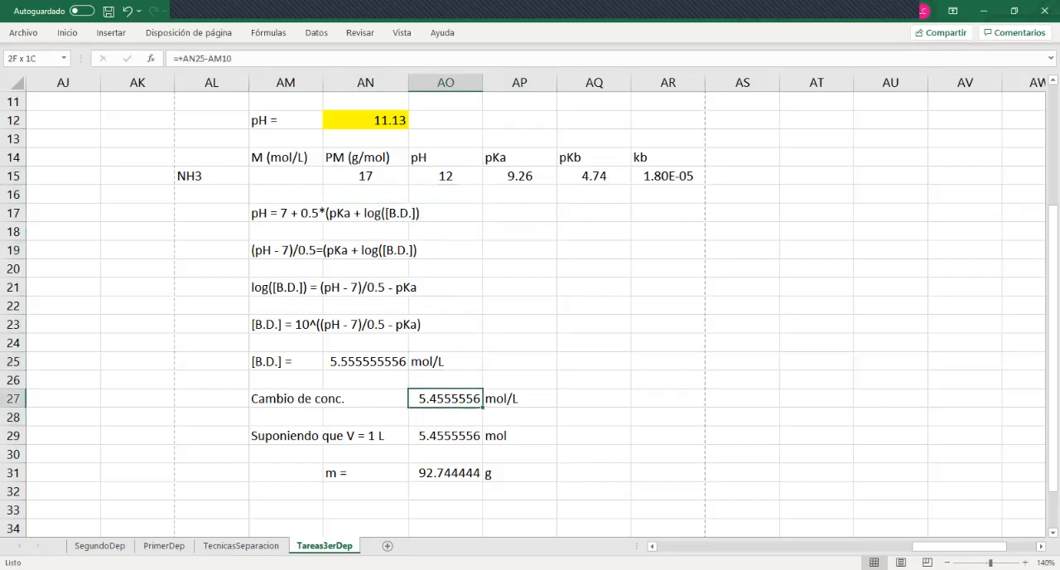
key("Up")
key("Left")
key("Up")
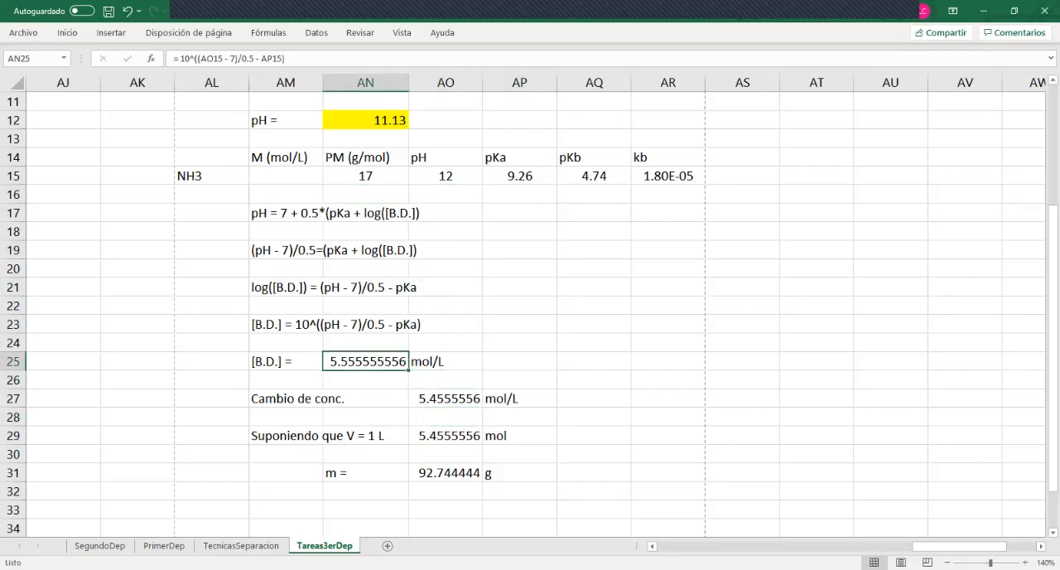
Compare the target pH in AO15 with the derivation rows and the [B.D.] formula in AN25
key("Up")
key("Down")
key("Up")
key("Up")
key("Up")
key("Up")
key("Up")
key("Up")
key("Up")
key("Up")
key("Up")
key("Up")
key("Right")
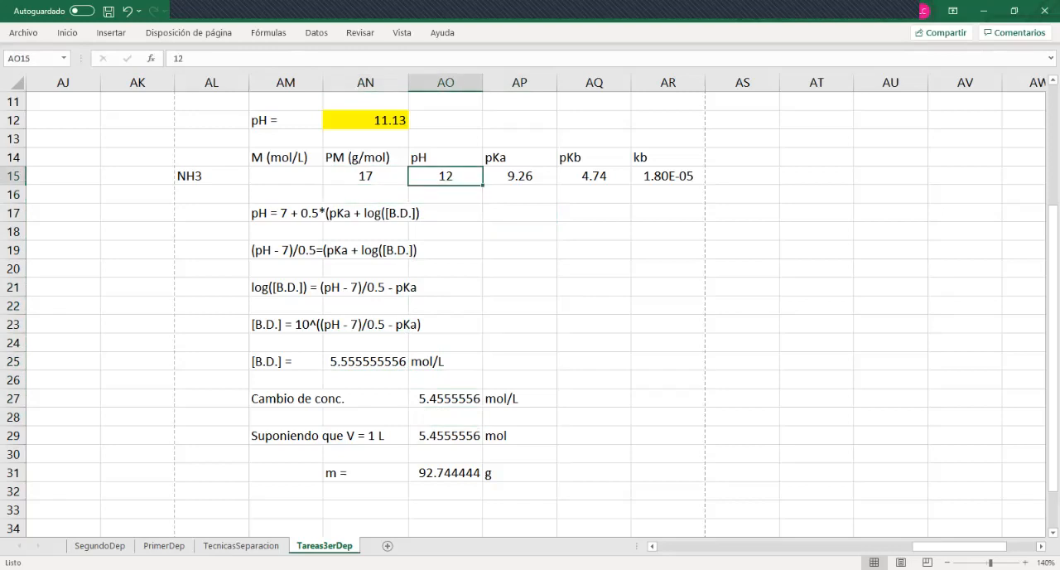
key("Down")
key("Down")
key("Down")
key("Down")
key("Down")
key("Left")
key("Down")
key("Down")
key("Down")
key("Down")
key("Down")
key("Down")
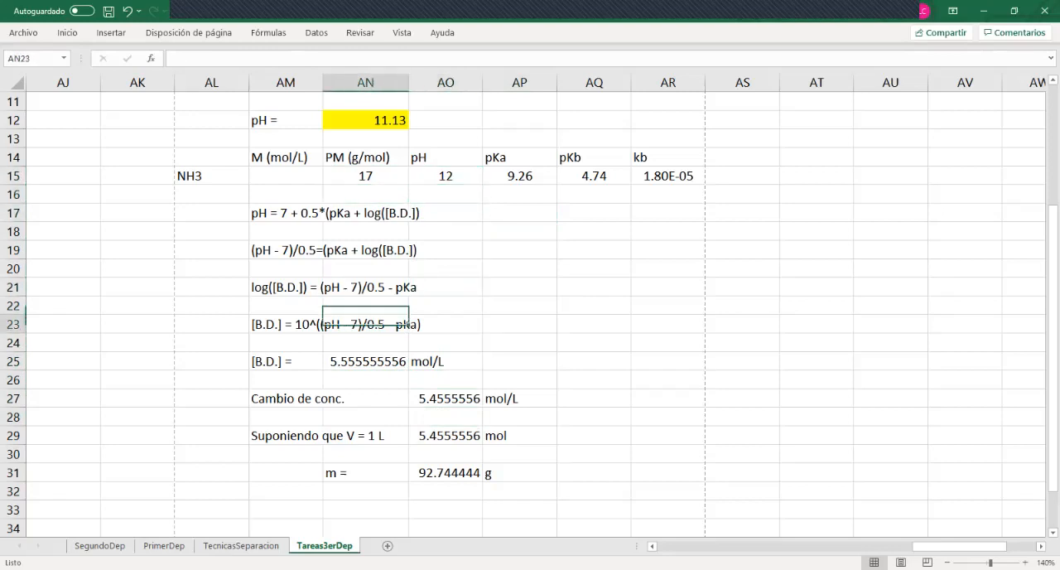
key("Up")
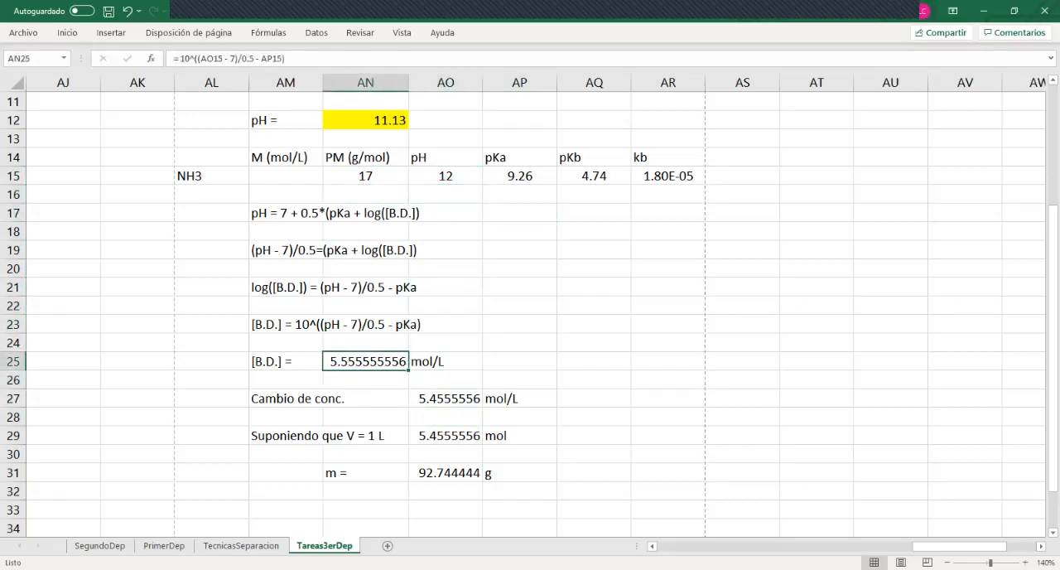
key("Up")
key("Up")
key("Up")
key("Up")
key("Up")
key("Down")
key("Down")
key("Down")
key("Down")
key("Down")
key("Down")
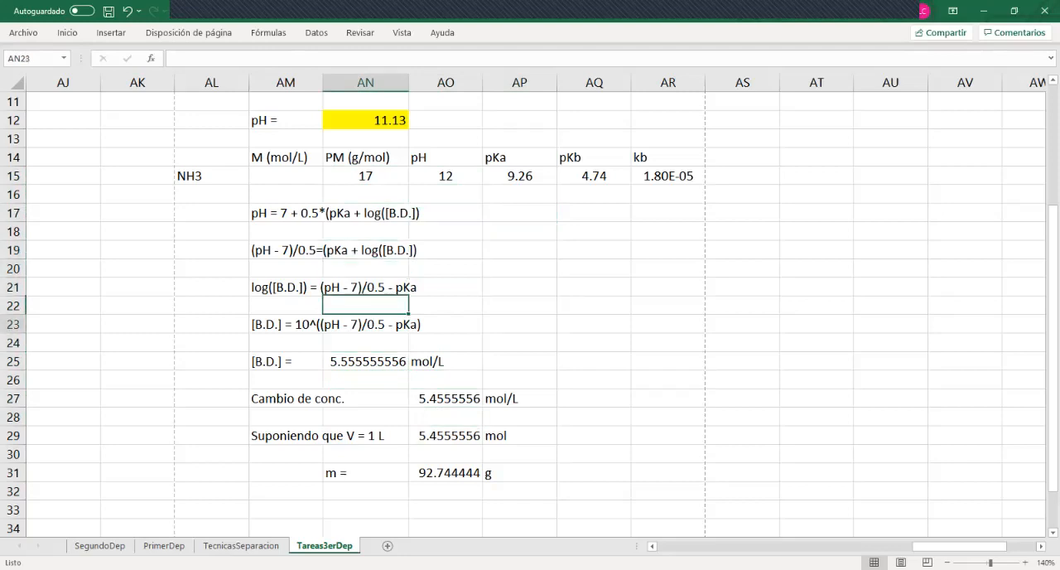
key("Up")
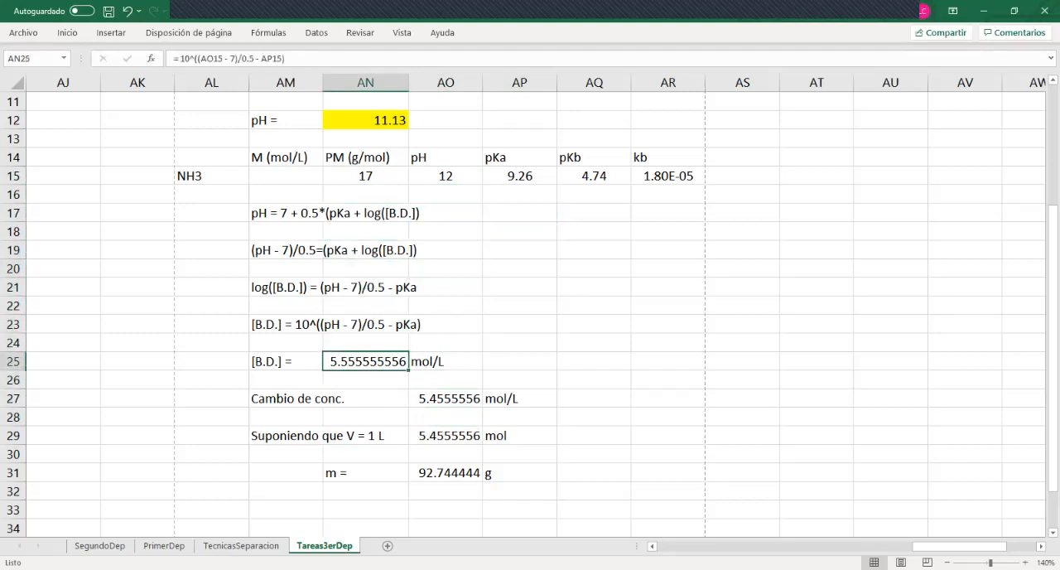
Set the initial NH3 concentration in AM10 to 1 mol/L
key("Up")
key("Up")
key("Up")
key("Up")
key("Up")
key("Up")
key("Up")
key("Up")
key("Up")
key("Up")
key("Up")
key("Right")
key("Down")
key("Up")
key("Up")
key("Up")
key("Up")
key("Up")
key("Up")
key("Up")
key("Up")
key("Up")
key("Up")
key("Up")
key("Down")
key("Down")
key("Down")
key("Down")
key("Down")
key("Down")
key("Down")
key("Down")
key("Down")
key("Left")
key("Up")
key("Up")
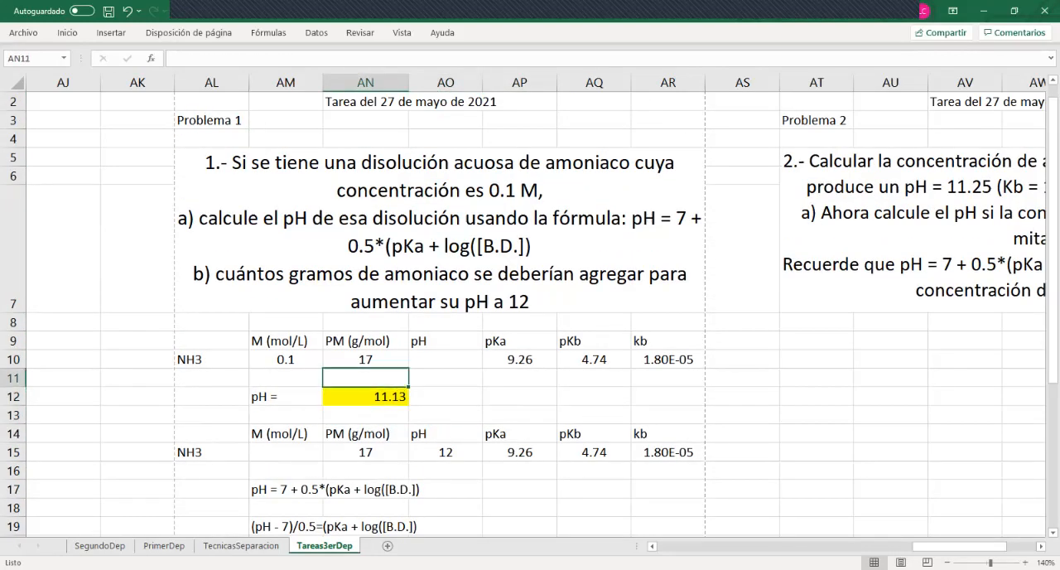
key("Left")
key("Up")
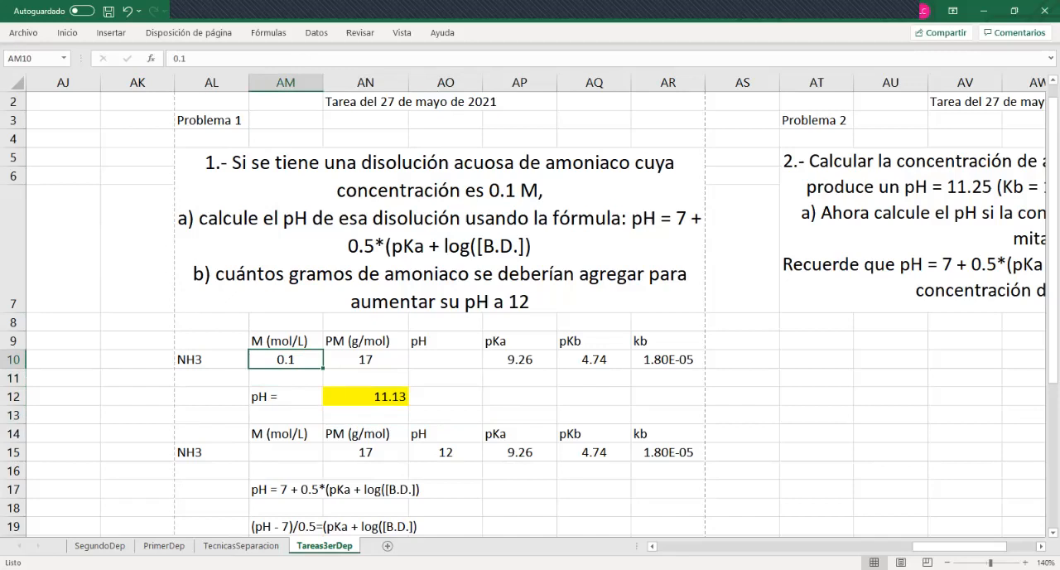
type("1")
key("Return")
Copy the merged Problema 1 statement and paste it at AL33, below the mass result
key("Up")
key("Up")
key("Up")
key("Up")
key("ctrl+c")
key("Down")
key("Down")
key("Down")
key("Down")
key("Down")
key("Down")
key("Down")
key("Down")
key("Down")
key("Down")
key("Down")
key("Down")
key("Down")
key("Down")
key("Down")
key("Down")
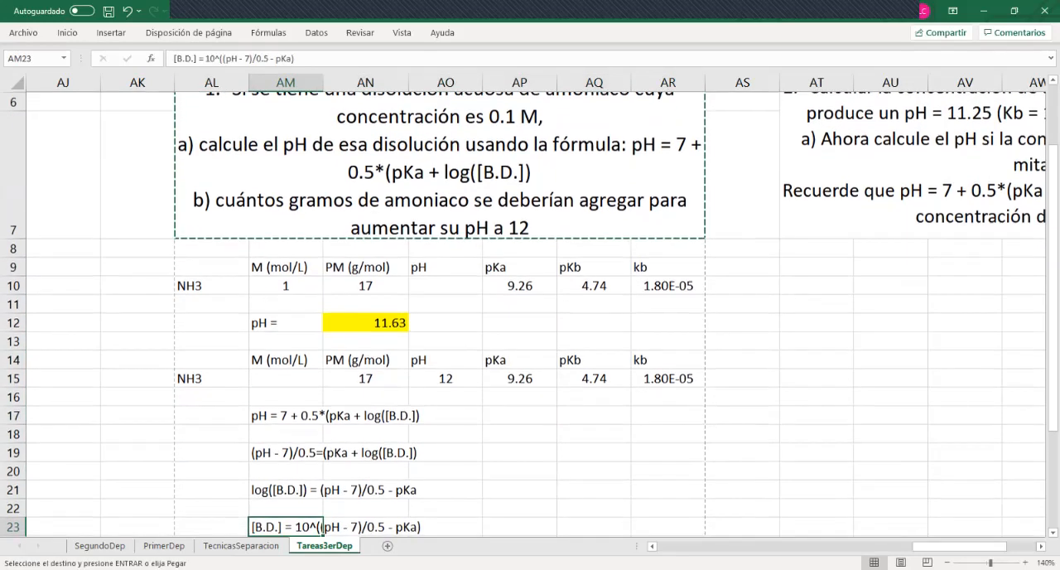
key("Down")
key("Down")
key("Down")
key("Down")
key("Down")
key("Down")
key("Down")
key("Down")
key("Down")
key("Down")
key("Down")
key("Down")
key("Down")
key("Down")
key("Down")
key("Down")
key("Down")
key("Down")
key("Down")
key("Down")
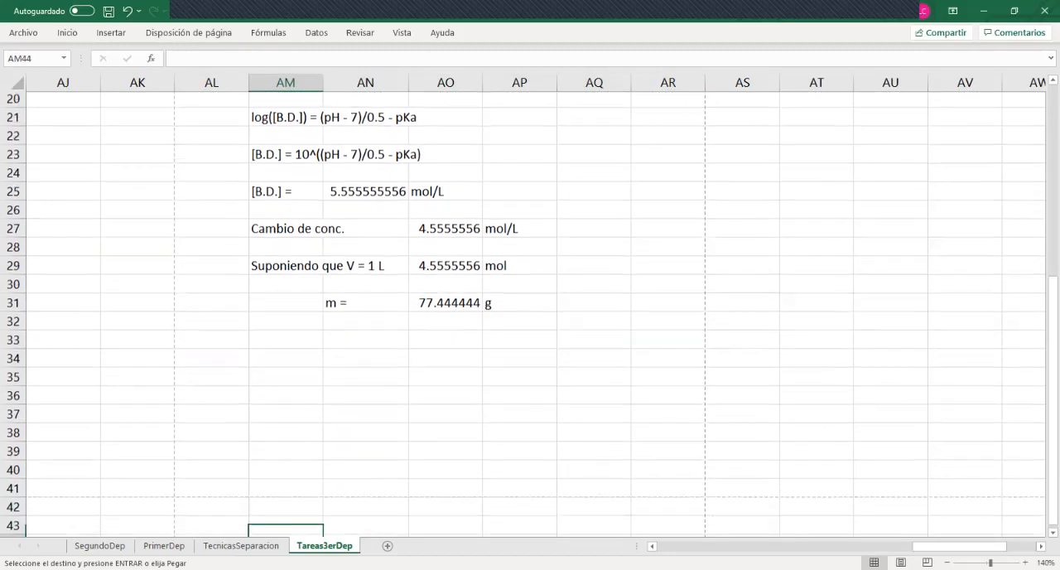
key("Down")
left_click(211, 306)
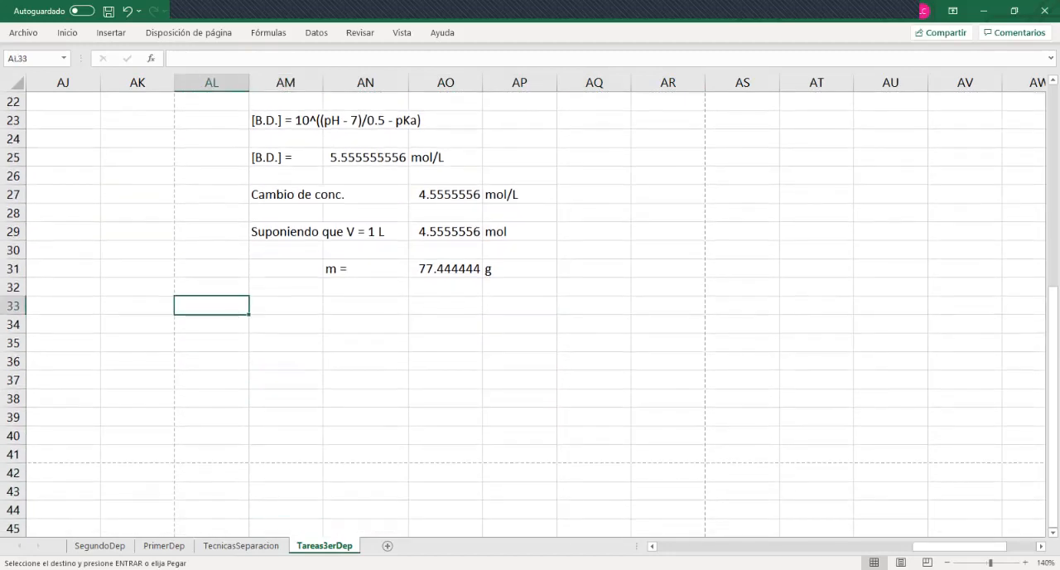
key("ctrl+v")
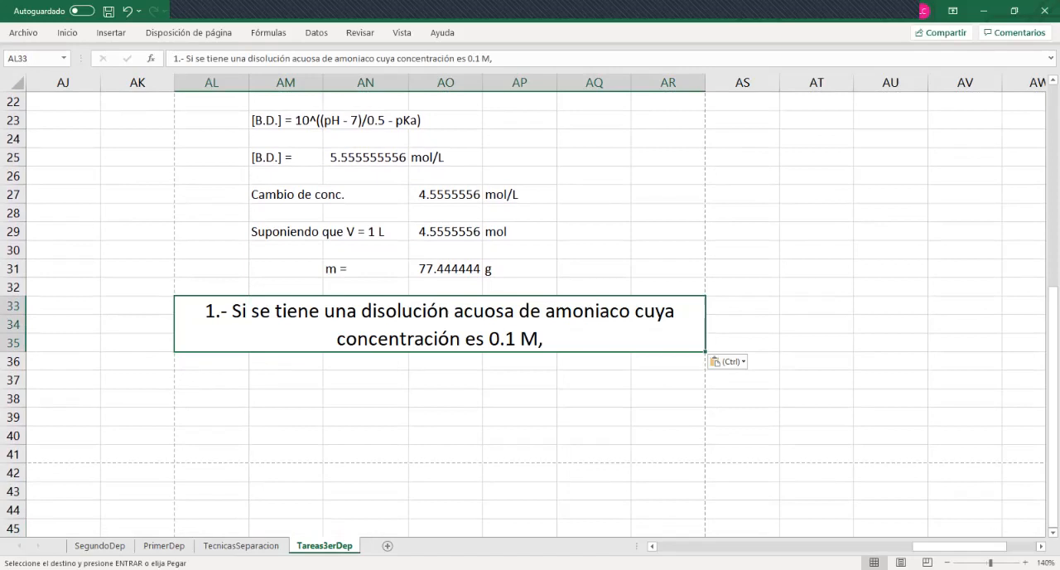
Heighten row 35 to fit the copied statement in AL33 and delete its part a) about calculating the pH
left_click_drag(13, 352, 13, 452)
double_click(534, 394)
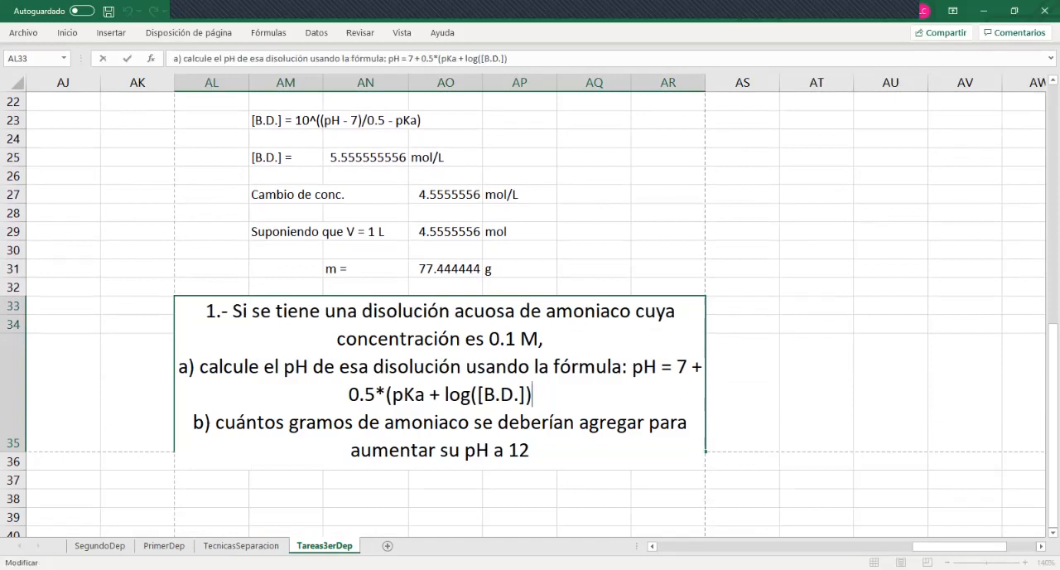
left_click_drag(533, 394, 637, 313)
left_click(549, 339)
left_click_drag(538, 394, 178, 367)
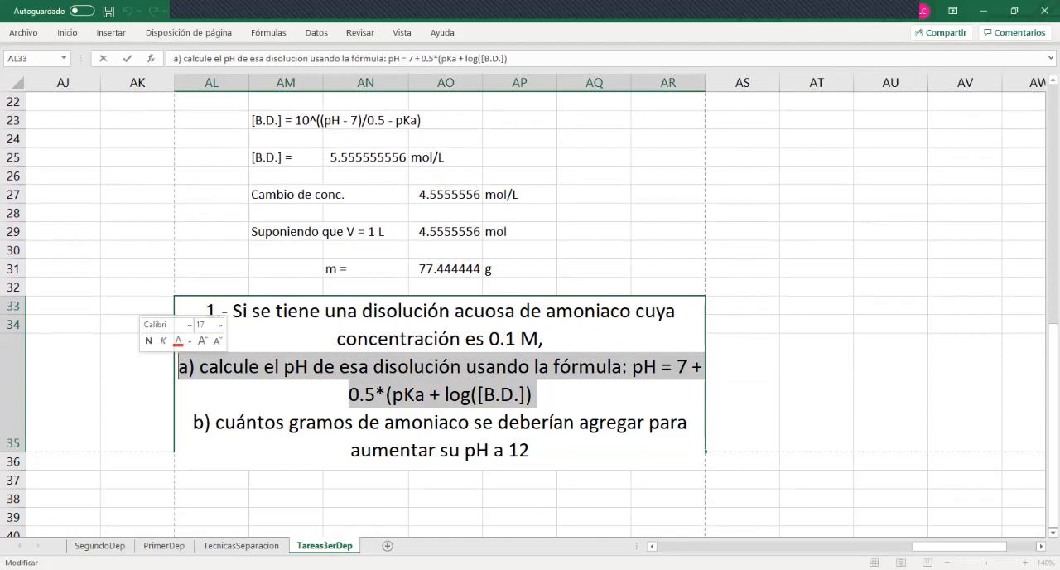
key("BackSpace")
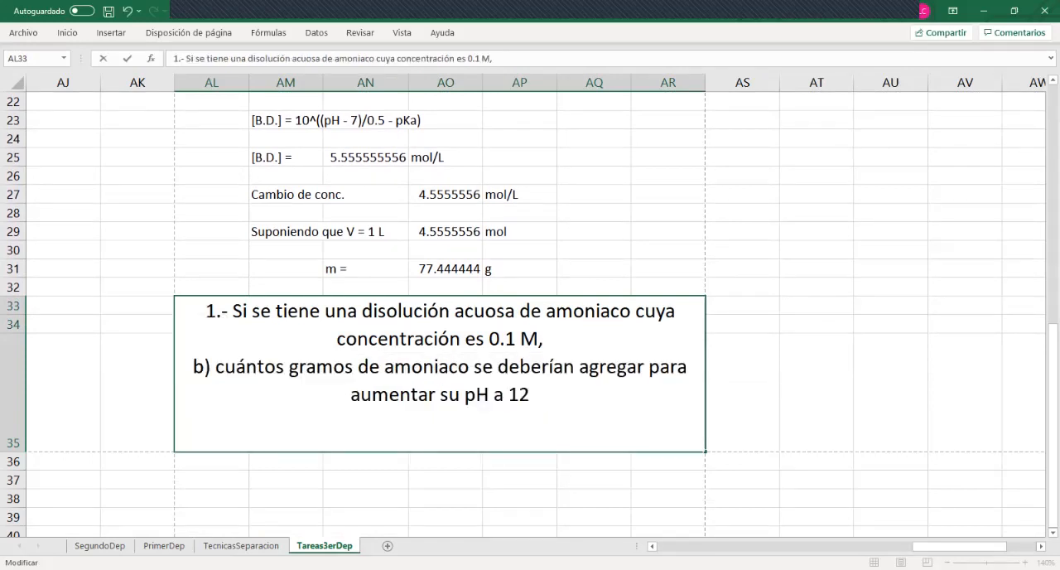
left_click(593, 268)
Review the initial pH result in AN12 and the solution rows down to the copied statement
key("Up")
key("Up")
key("Up")
key("Up")
key("Up")
key("Up")
key("Up")
key("Up")
key("Up")
key("Up")
key("Up")
key("Up")
key("Up")
key("Up")
key("Up")
key("Up")
key("Up")
key("Up")
key("Up")
key("Up")
key("Up")
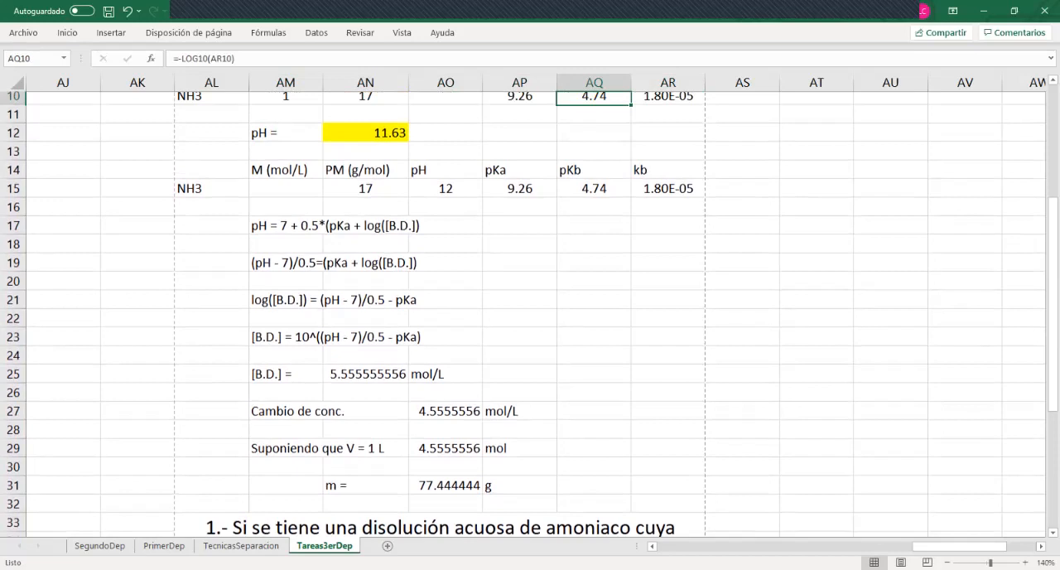
key("Up")
key("Down")
key("Down")
key("Down")
key("Down")
key("Down")
key("Down")
key("Down")
key("Down")
key("Down")
key("Down")
key("Down")
key("Down")
key("Down")
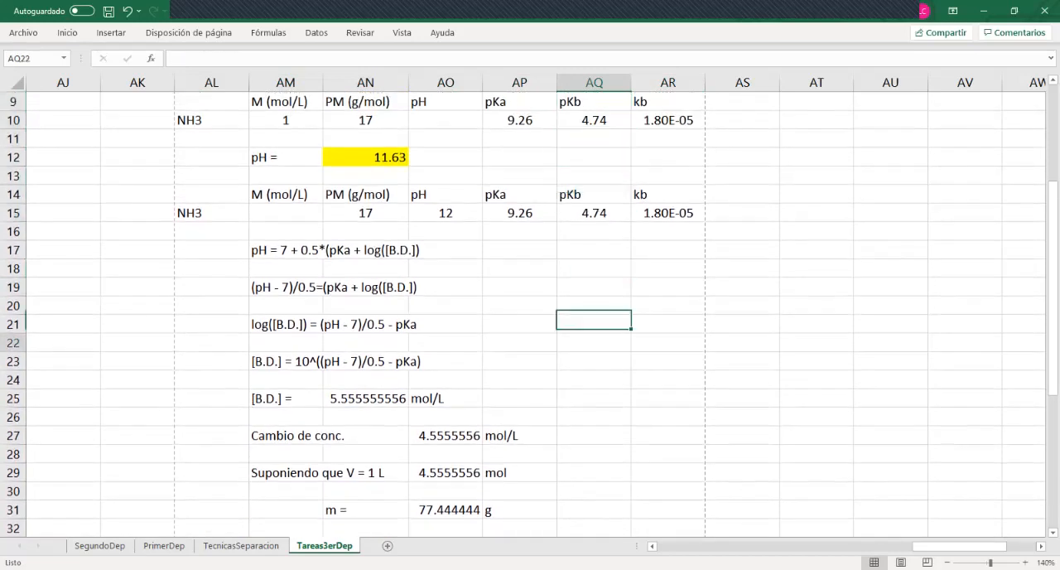
key("Down")
key("Down")
key("Down")
key("Down")
key("Down")
key("Down")
key("Down")
key("Down")
key("Down")
key("Down")
key("Down")
key("Down")
key("Down")
key("Down")
key("Down")
key("Down")
key("Down")
key("Up")
key("Up")
key("Up")
key("Up")
key("Up")
key("Up")
key("Up")
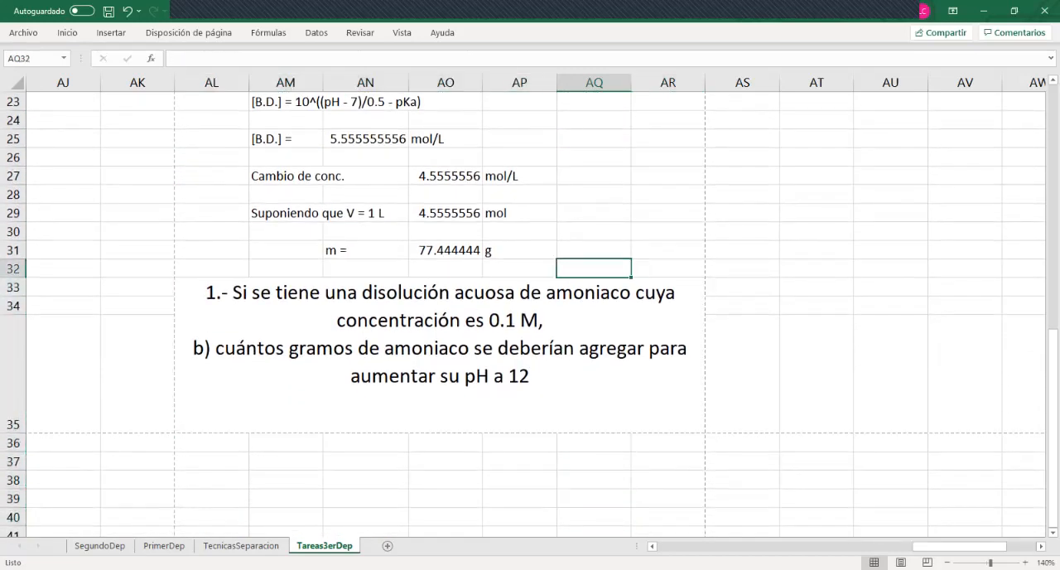
Change the target pH in part b) of the copied statement in AL33 to 11.63
key("Down")
key("F2")
key("shift+Left")
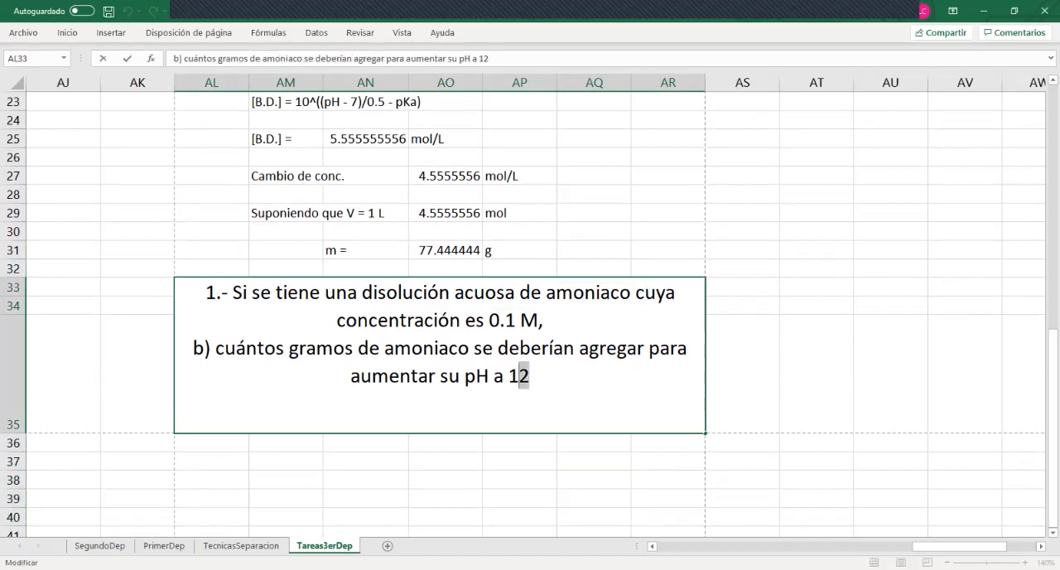
type("1.")
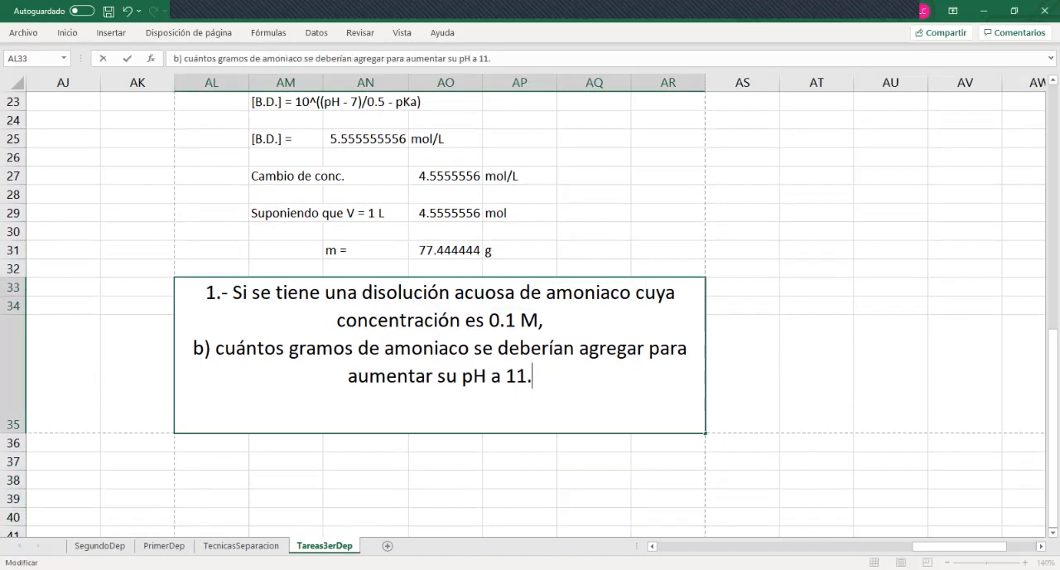
type("6 3")
key("Return")
key("Up")
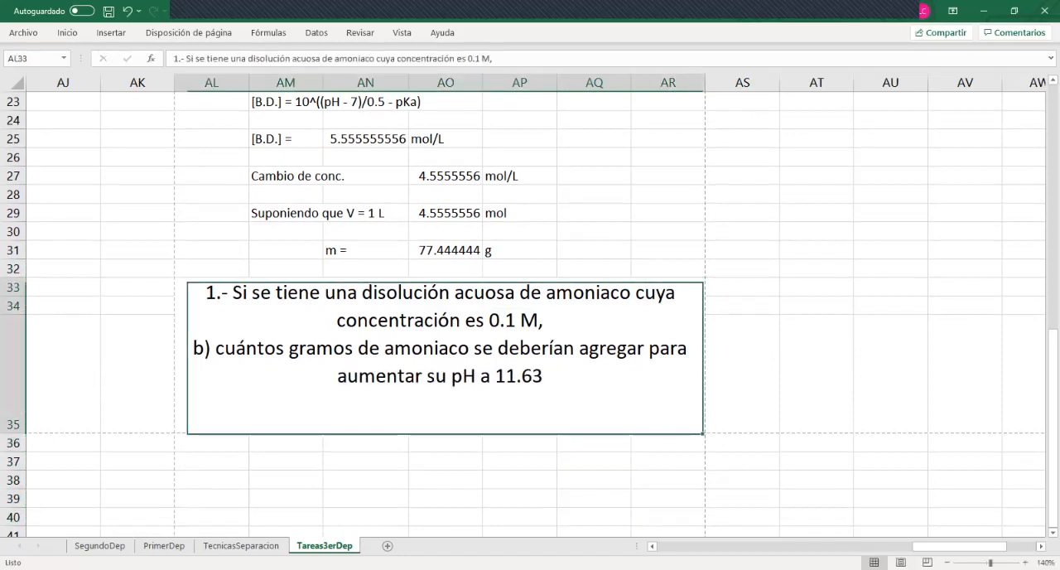
Set the initial NH3 concentration in AM10 to 0.1 mol/L
key("Up")
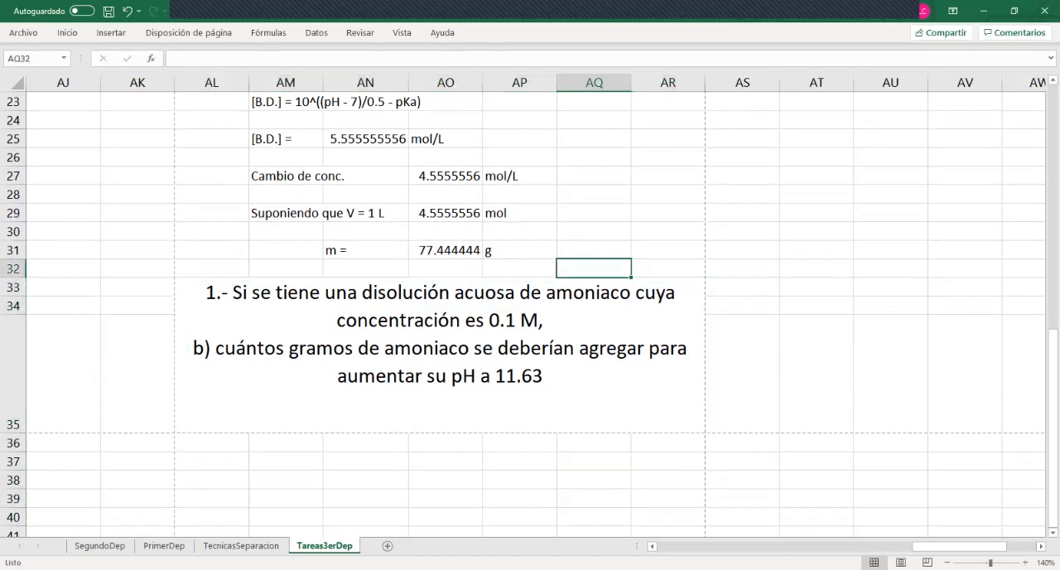
key("Up")
key("Up")
key("Up")
key("Up")
key("Up")
key("Up")
key("Up")
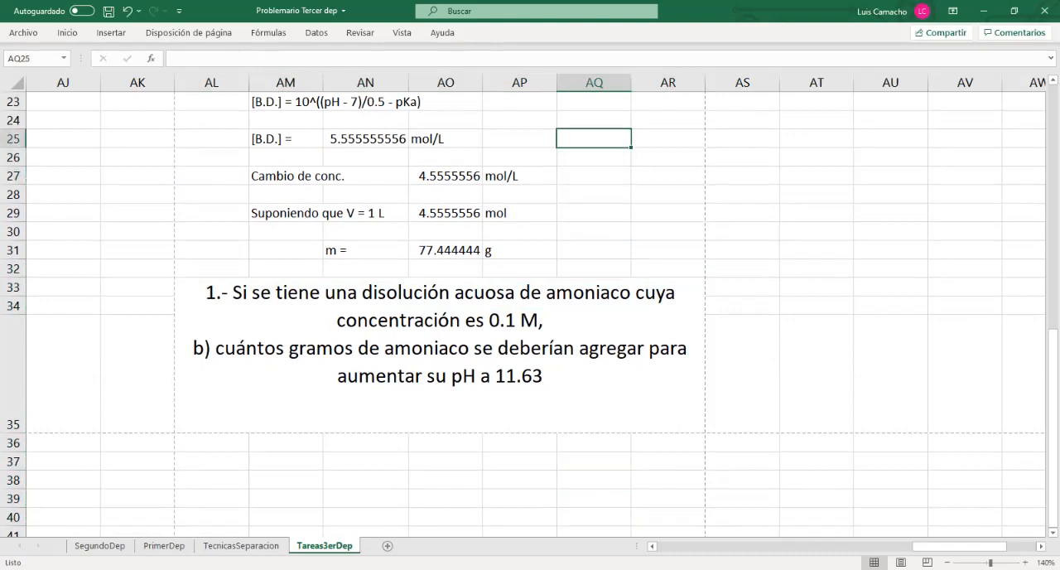
key("Up")
key("Up")
key("Up")
key("Up")
key("Up")
key("Up")
key("Up")
key("Up")
key("Up")
key("Up")
key("Up")
key("Up")
key("Up")
key("Up")
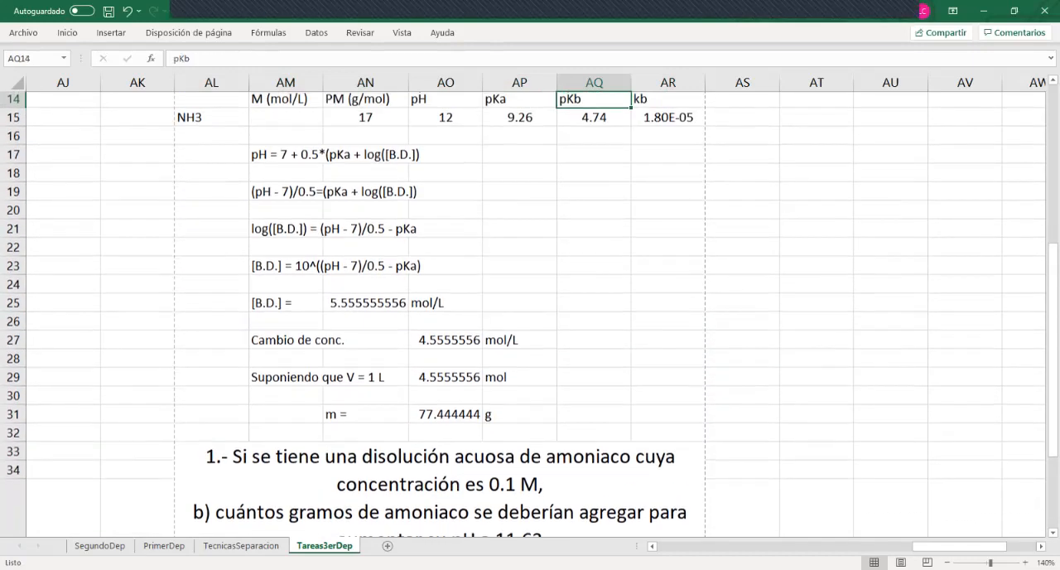
key("Up")
key("Up")
key("Up")
key("Up")
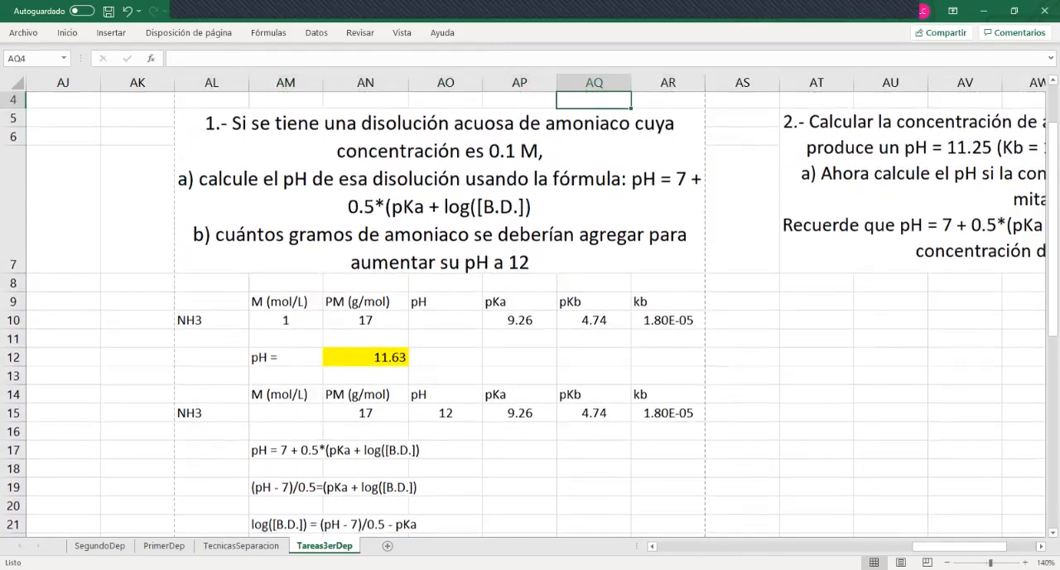
key("Down")
key("Down")
key("Left")
key("Left")
key("Left")
key("Down")
key("Left")
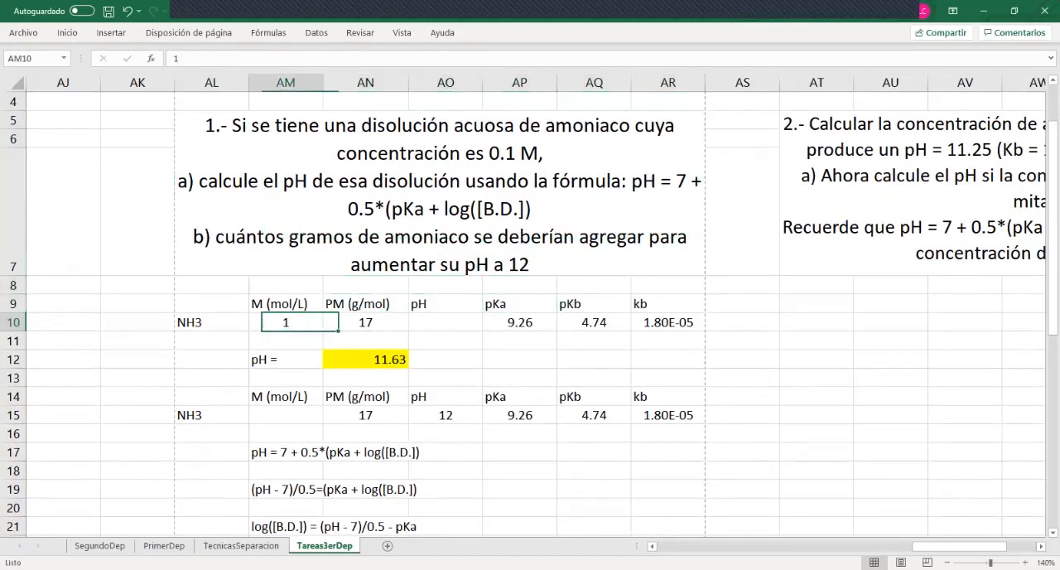
type(".1")
key("Return")
Review the recalculated pH in AN12, the target pH row and the derivation down to the [B.D.] result
key("Down")
key("Right")
key("Down")
key("Down")
key("Down")
key("Down")
key("Down")
key("Down")
key("Down")
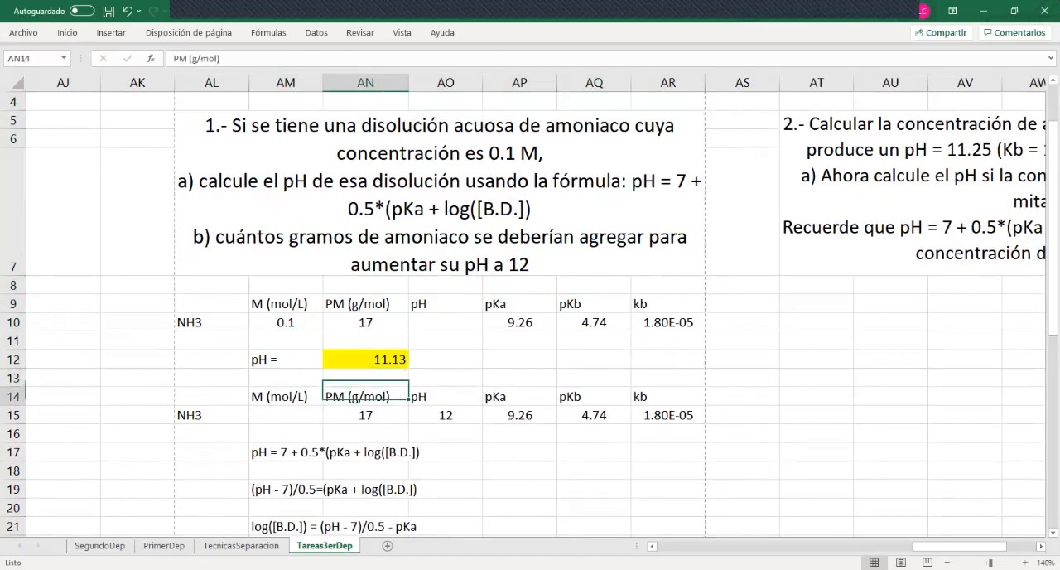
key("Up")
key("Up")
key("Up")
key("Up")
key("Down")
key("Down")
key("Down")
key("Down")
key("Down")
key("Down")
key("Down")
key("Down")
key("Down")
key("Down")
key("Up")
key("Down")
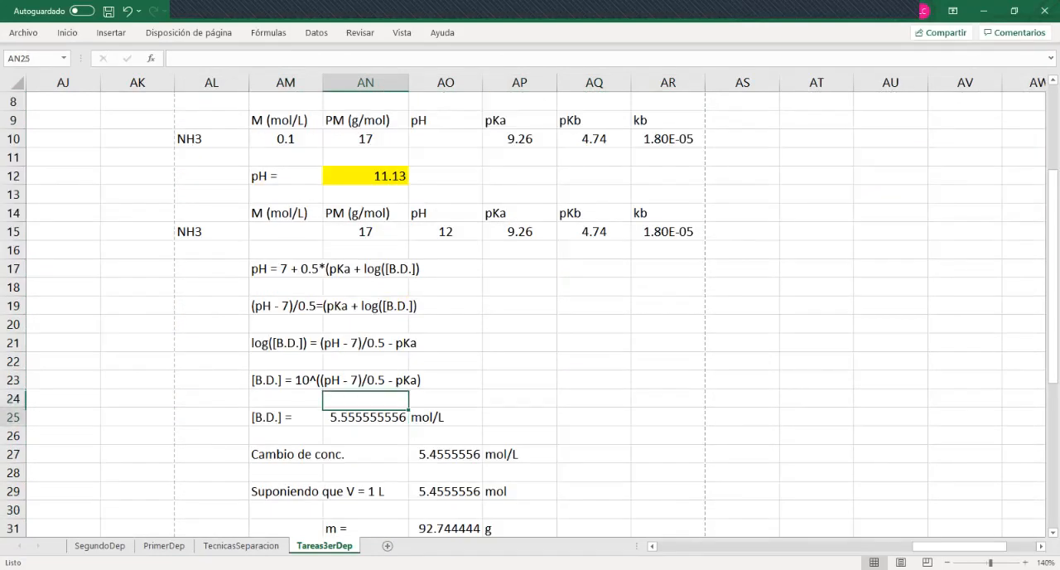
key("Up")
key("Up")
key("Up")
key("Up")
key("Up")
key("Up")
key("Up")
key("Up")
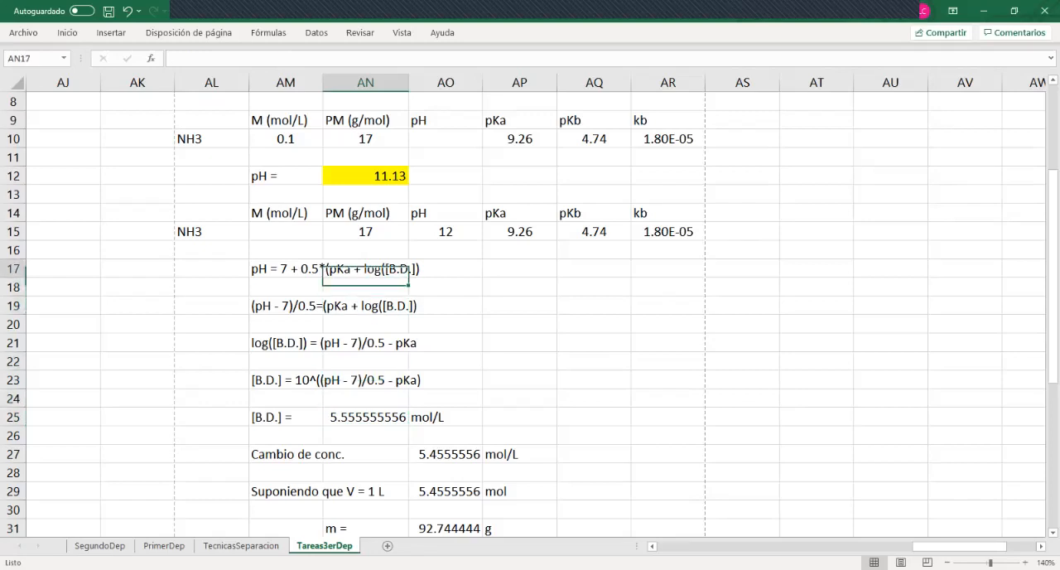
Try a target pH of 11.63 in AO15 and undo the change
key("Up")
key("Up")
key("Down")
key("Down")
key("Down")
key("Down")
key("Down")
key("Down")
key("Down")
key("Down")
key("Down")
key("Down")
key("Down")
key("Down")
key("Down")
key("Down")
key("Down")
key("Down")
key("Down")
key("Down")
key("Down")
key("Down")
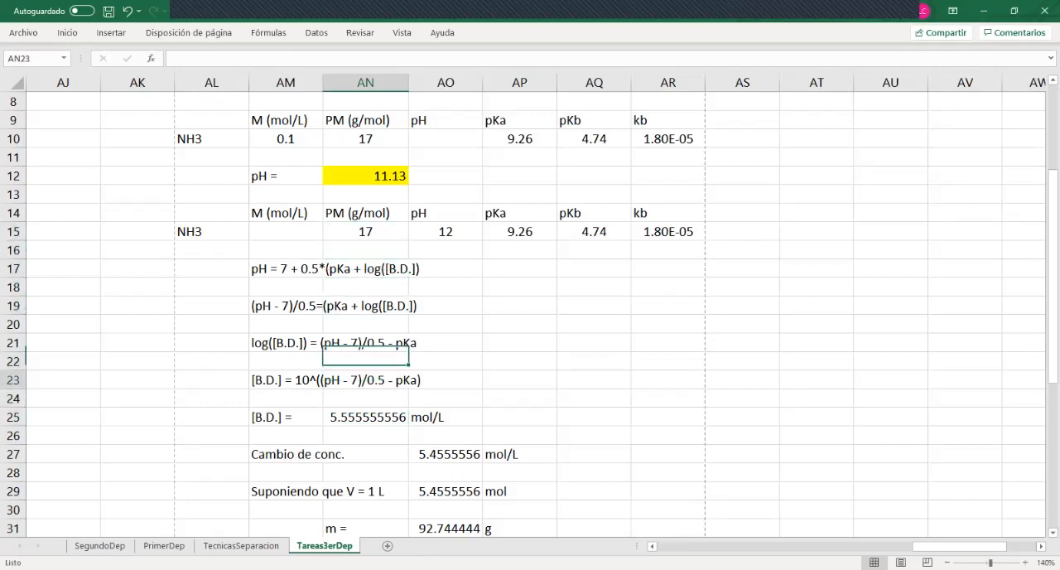
key("Up")
key("Up")
key("Up")
key("Up")
key("Up")
key("Up")
key("Up")
key("Up")
key("Up")
key("Up")
key("Up")
key("Up")
key("Up")
key("Up")
key("Up")
key("Up")
key("Up")
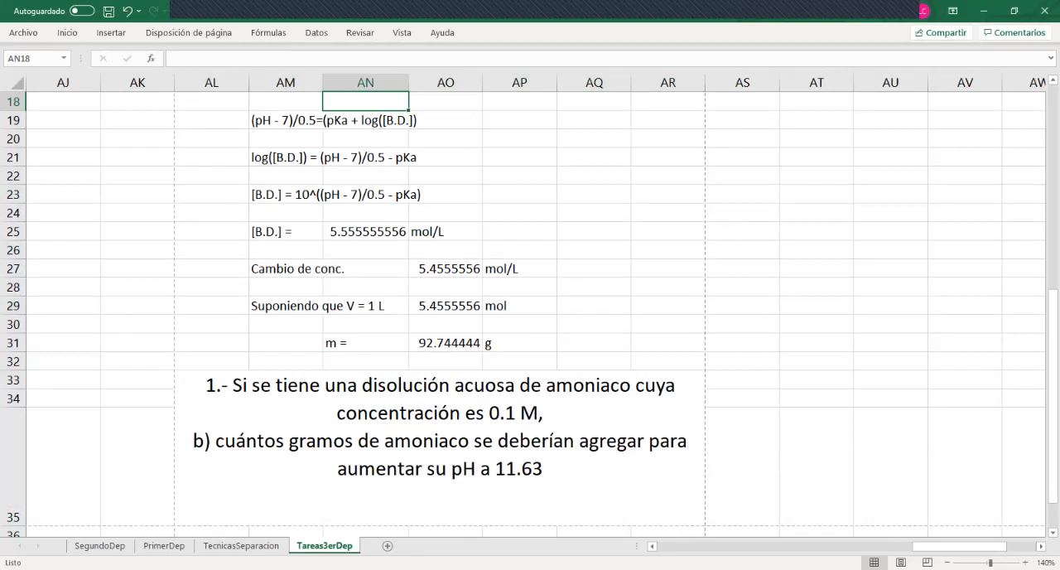
key("Up")
key("Up")
key("Up")
key("Up")
key("Up")
key("Down")
key("Right")
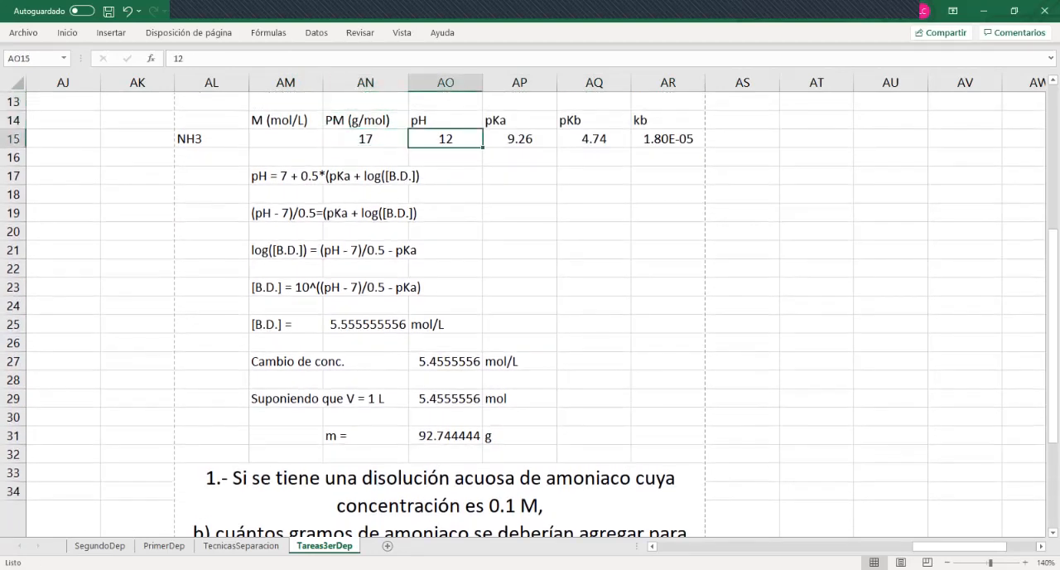
type("11.63")
key("Return")
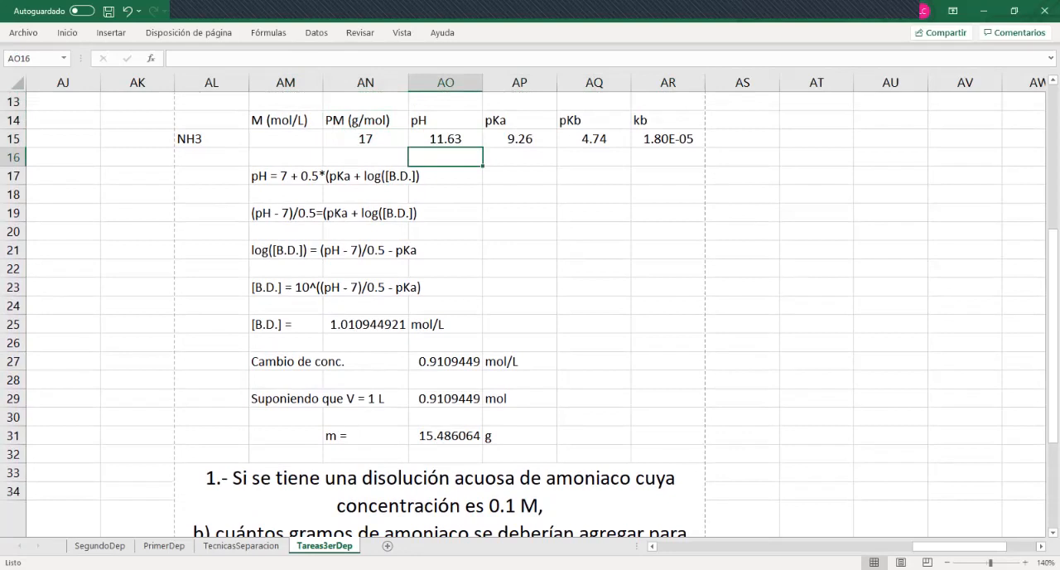
key("ctrl+z")
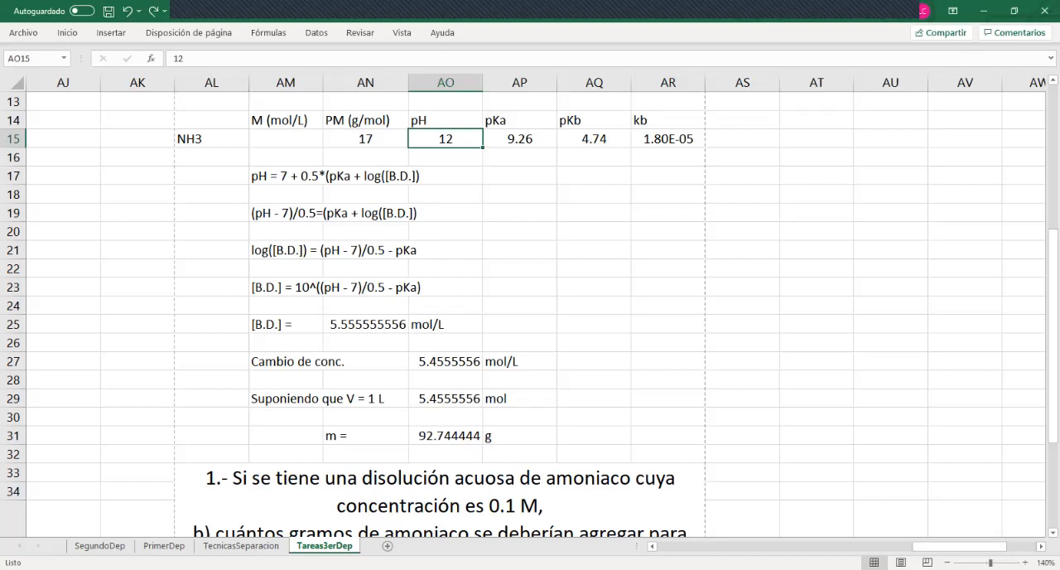
Recheck the mass result and the copied statement, and enter 11.63 again as the target pH in AO15
key("Down")
key("Down")
key("Down")
key("Down")
key("Down")
key("Down")
key("Down")
key("Down")
key("Down")
key("Down")
key("Down")
key("Down")
key("Down")
key("Down")
key("Down")
key("Down")
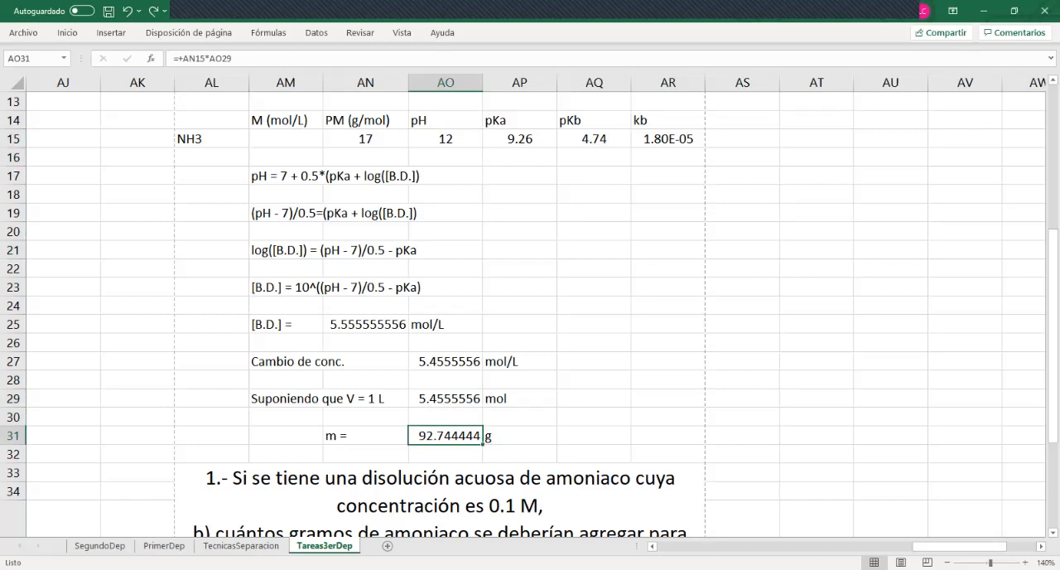
key("Down")
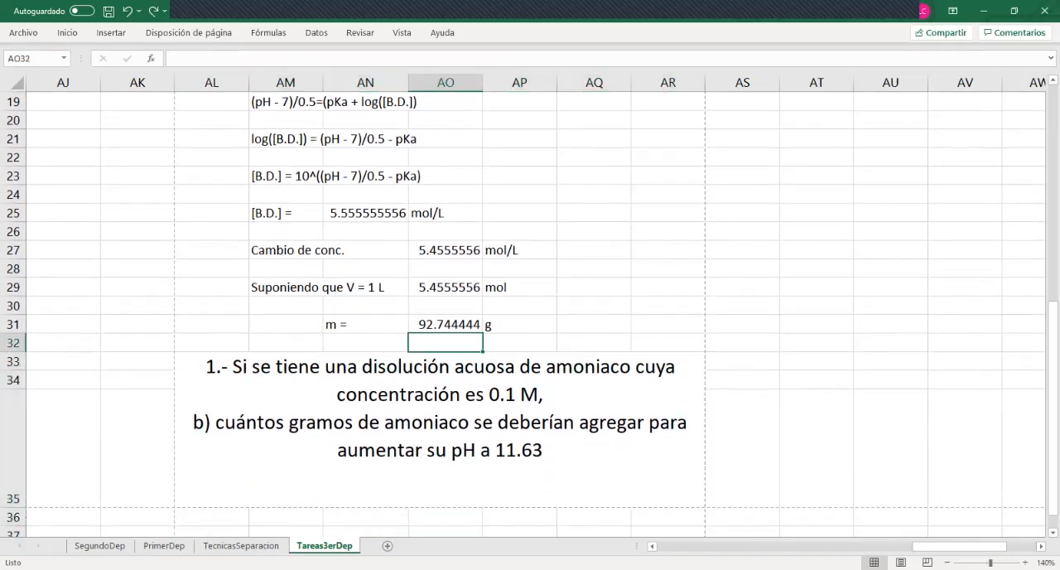
key("Down")
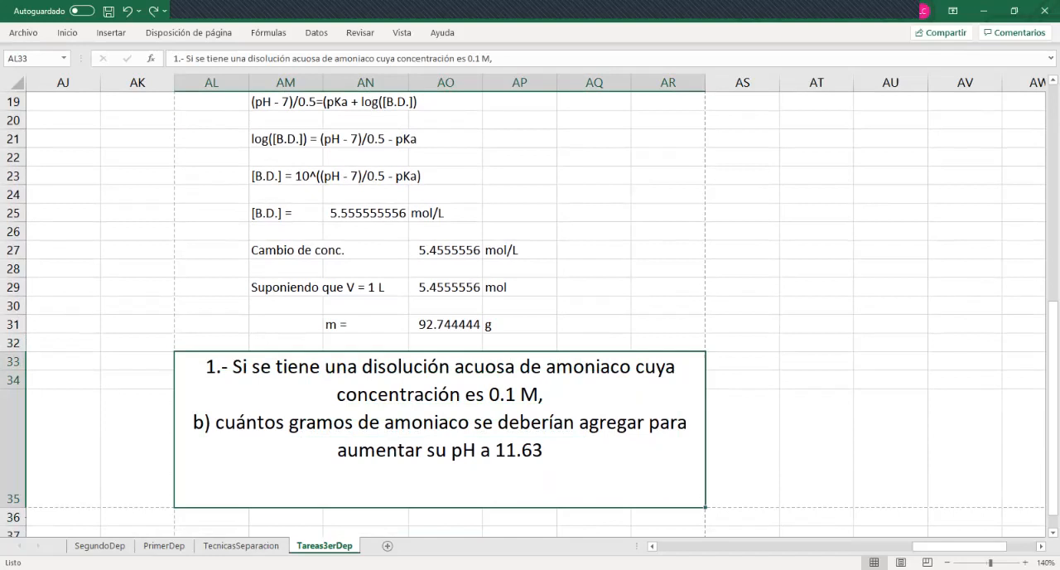
key("Up")
key("Up")
key("Up")
key("Up")
key("Up")
key("Up")
key("Up")
key("Up")
key("Up")
key("Up")
key("Up")
key("Up")
key("Up")
key("Up")
key("Up")
key("Up")
key("Up")
key("Up")
key("Up")
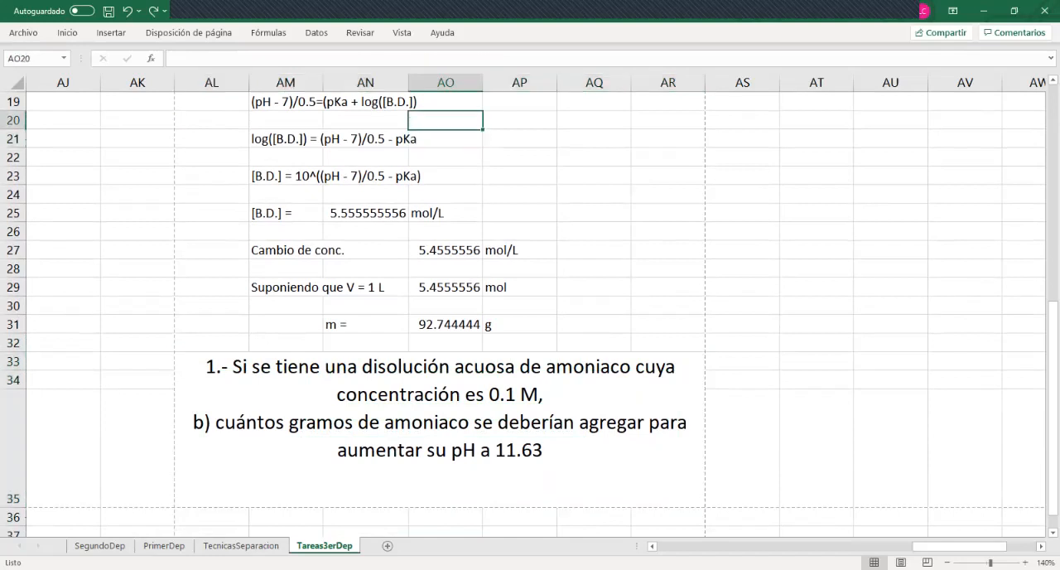
key("Down")
type("11.6")
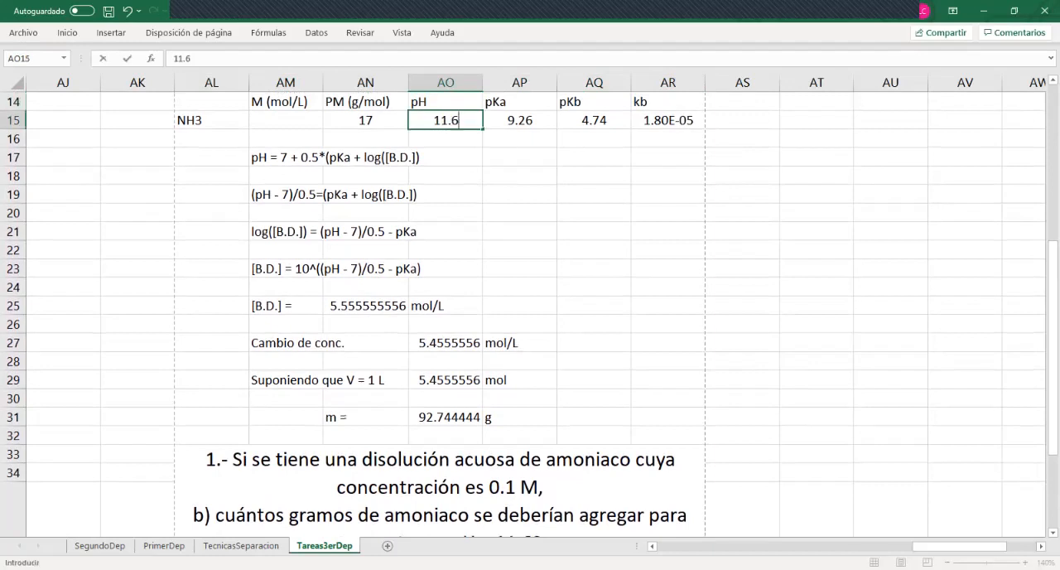
type("3")
key("Return")
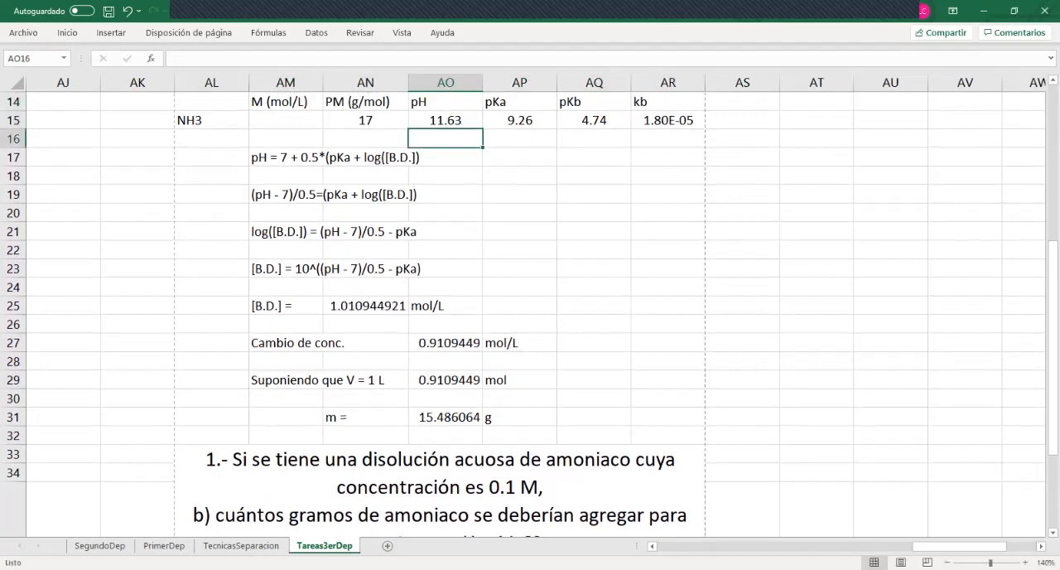
Check the [B.D.] formula in AN25 and set the target pH in AO15 to 11.62
left_click(365, 306)
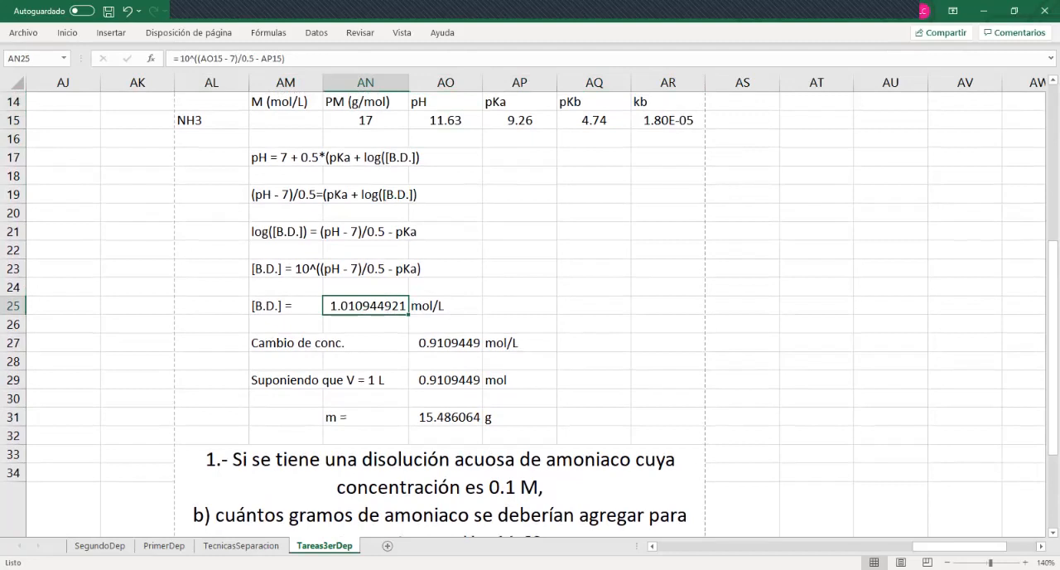
double_click(461, 120)
left_click_drag(463, 120, 456, 120)
type("2")
key("Return")
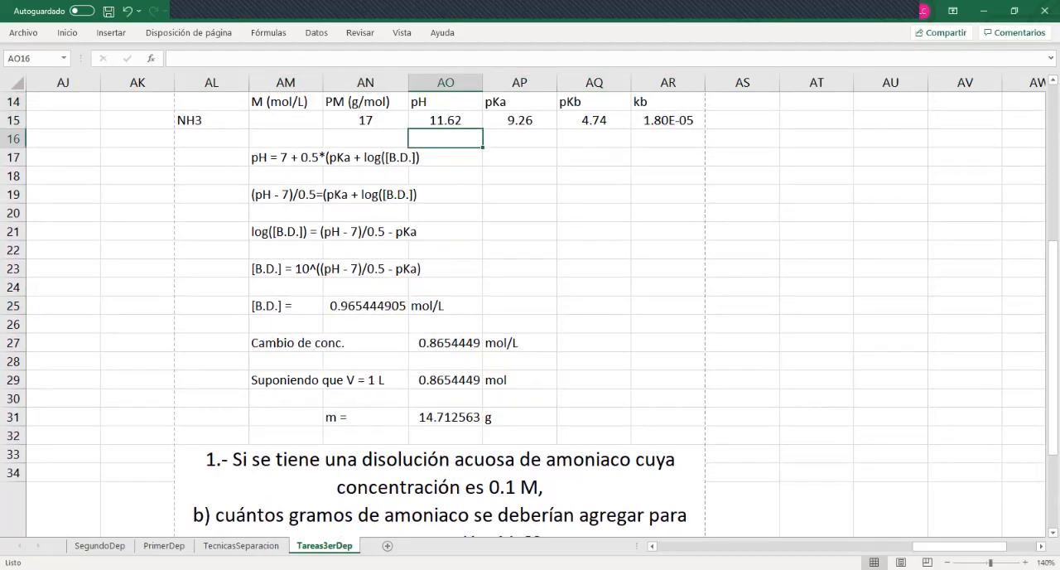
Undo the last two target pH changes in AO15
key("Up")
key("Up")
key("Up")
key("Down")
key("Down")
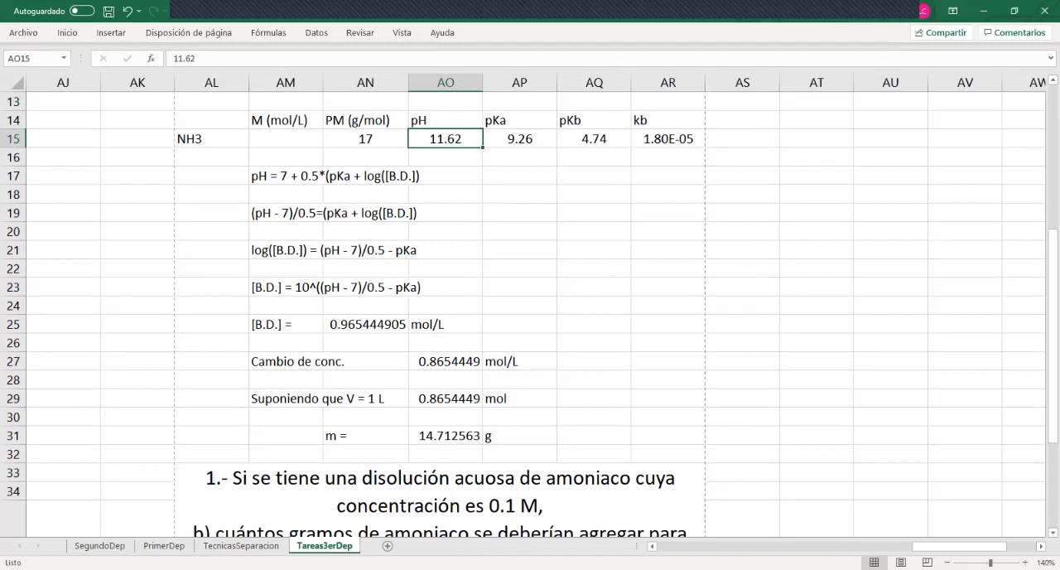
key("ctrl+z")
key("ctrl+z")
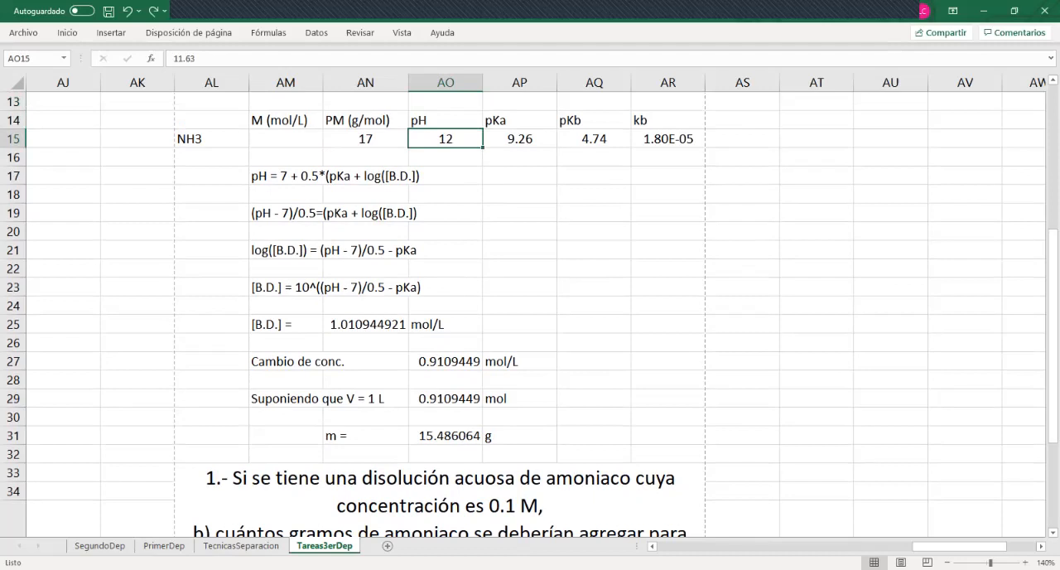
key("ctrl+z")
key("Return")
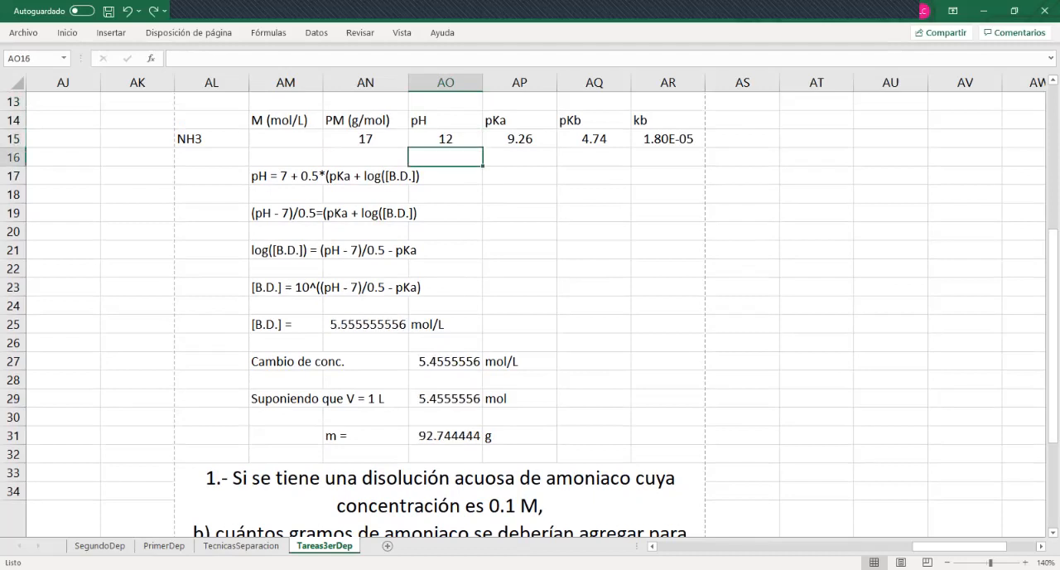
key("Down")
key("Down")
key("Down")
key("Down")
key("Down")
key("Down")
key("Down")
key("Down")
key("Down")
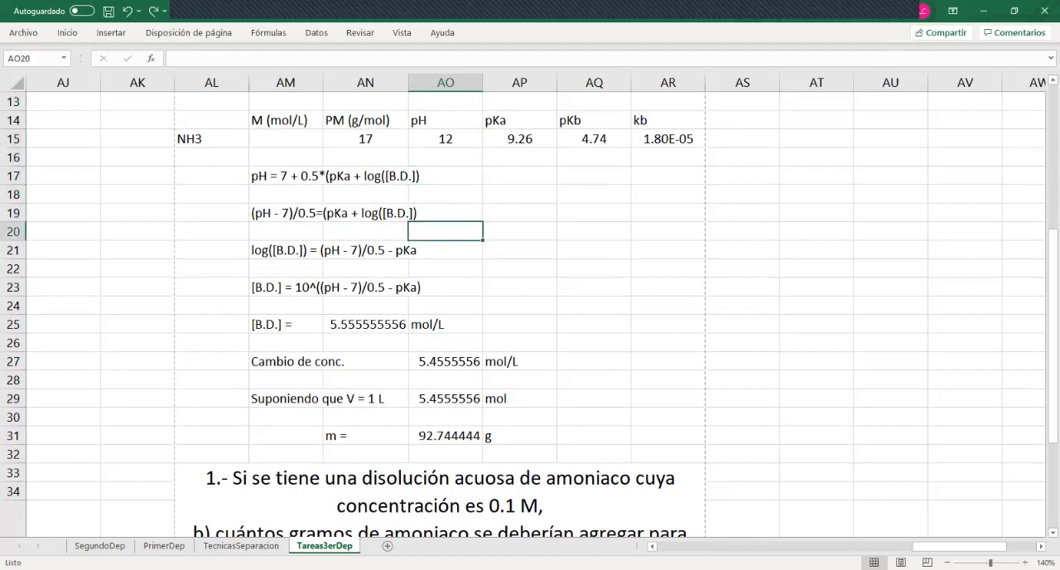
key("Left")
key("Left")
key("Up")
key("Up")
key("Up")
key("Up")
key("Up")
key("Up")
key("Up")
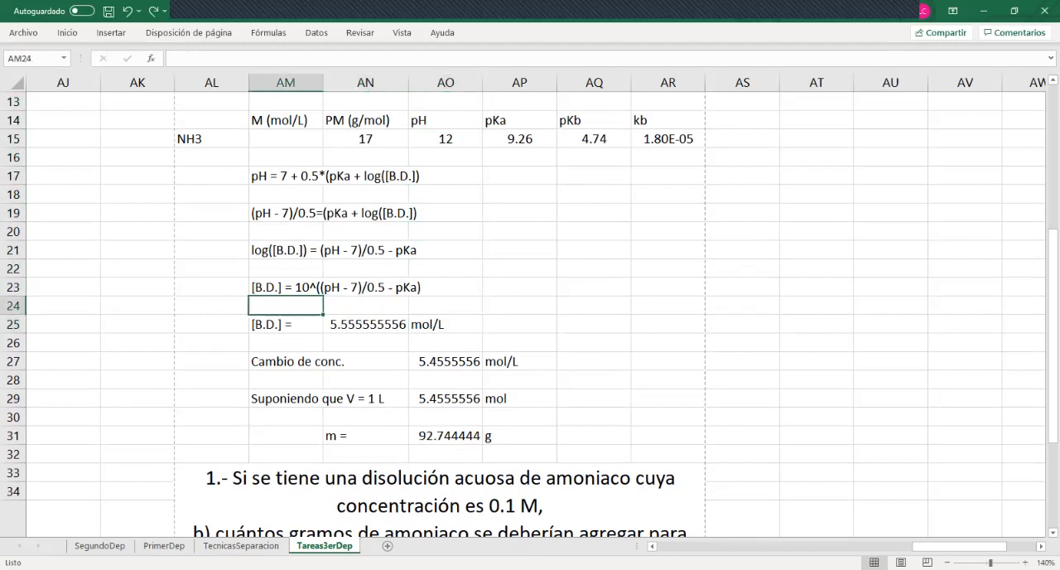
Try clearing the copied problem statement with target pH 11.63 in AL33, and undo the deletion
key("Up")
key("Down")
key("Down")
key("Down")
key("Down")
key("Down")
key("Down")
key("Down")
key("Down")
key("Down")
key("Down")
key("Down")
key("Down")
key("Down")
key("Down")
key("Down")
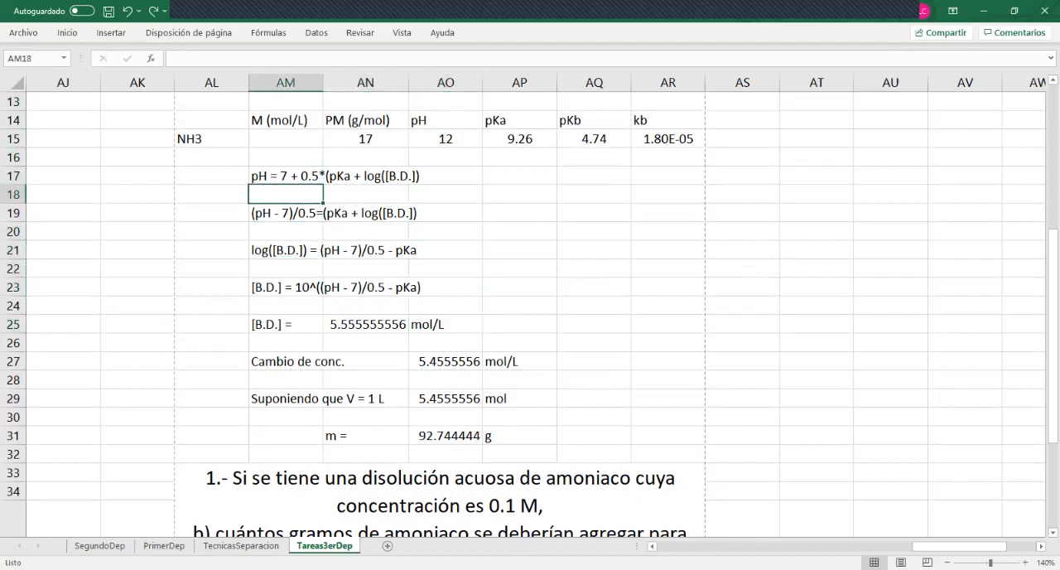
key("Down")
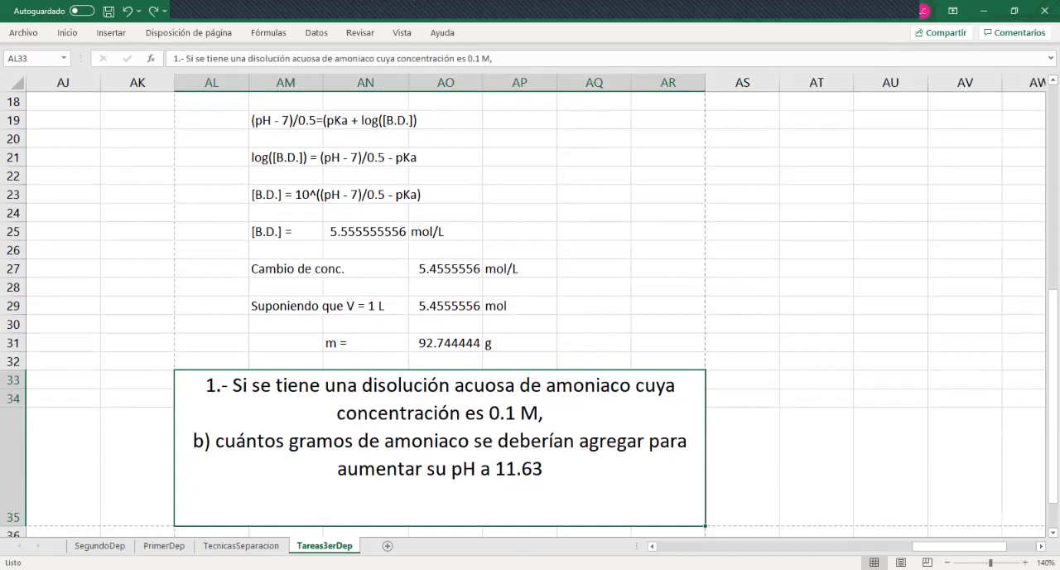
key("Delete")
key("Up")
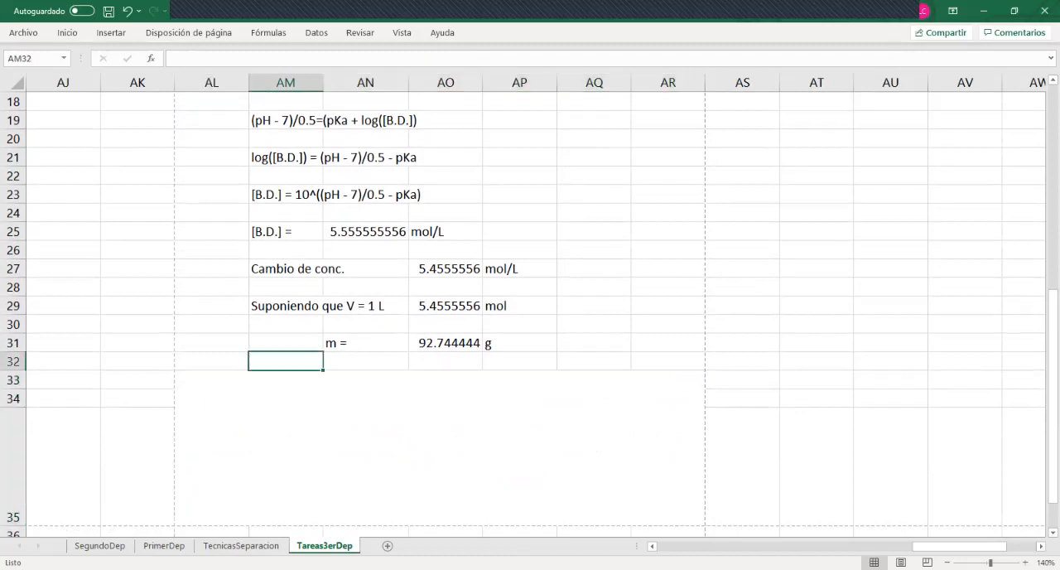
key("ctrl+z")
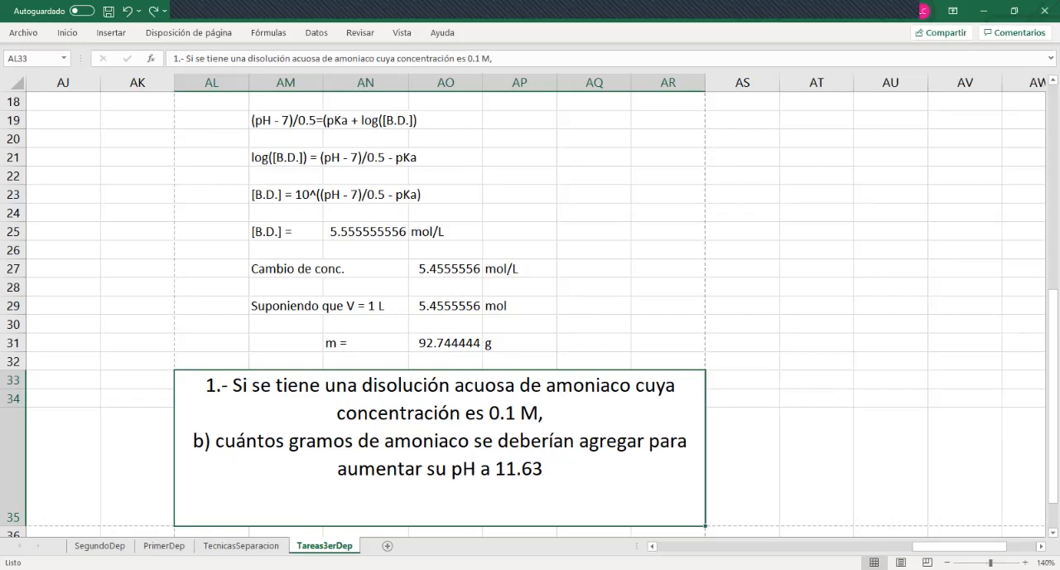
Delete the empty column AS between the Problema 1 and Problema 2 sections, and select the Problema 2 statement
left_click(594, 158)
key("Up")
key("Right")
key("Right")
key("Right")
key("Right")
key("Right")
key("Right")
key("Right")
key("Right")
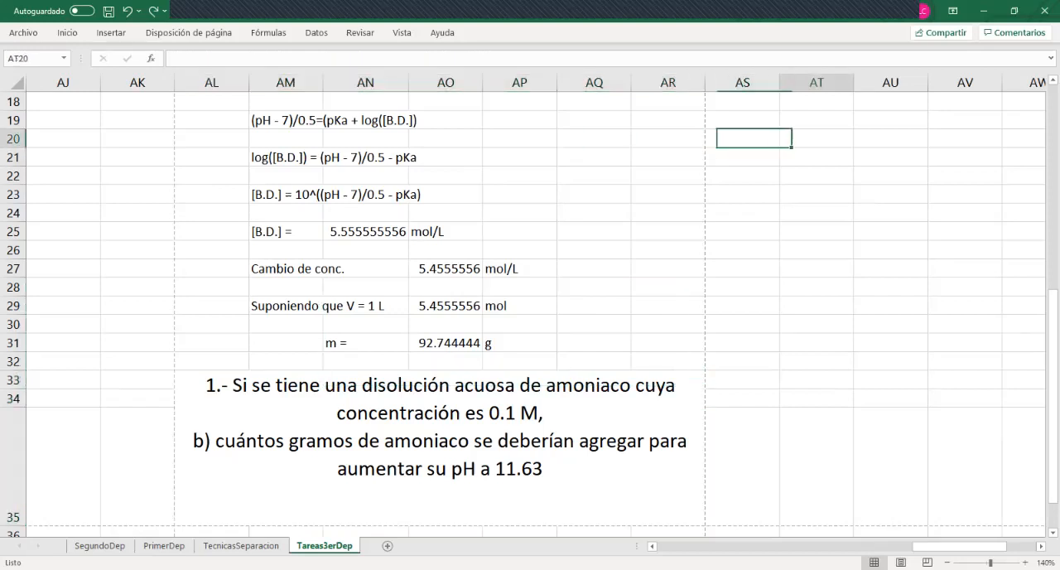
key("ctrl+Up")
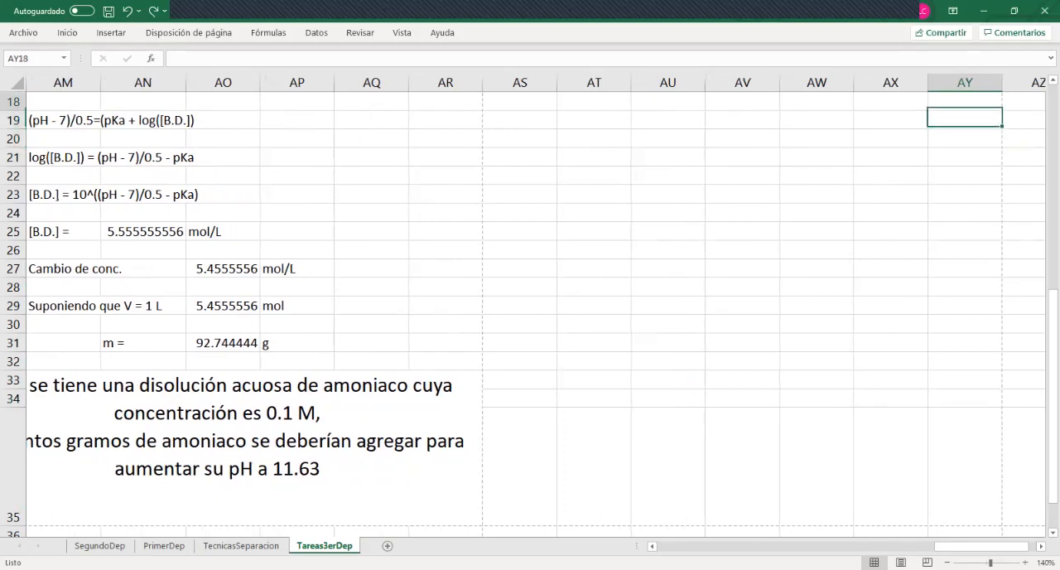
key("Right")
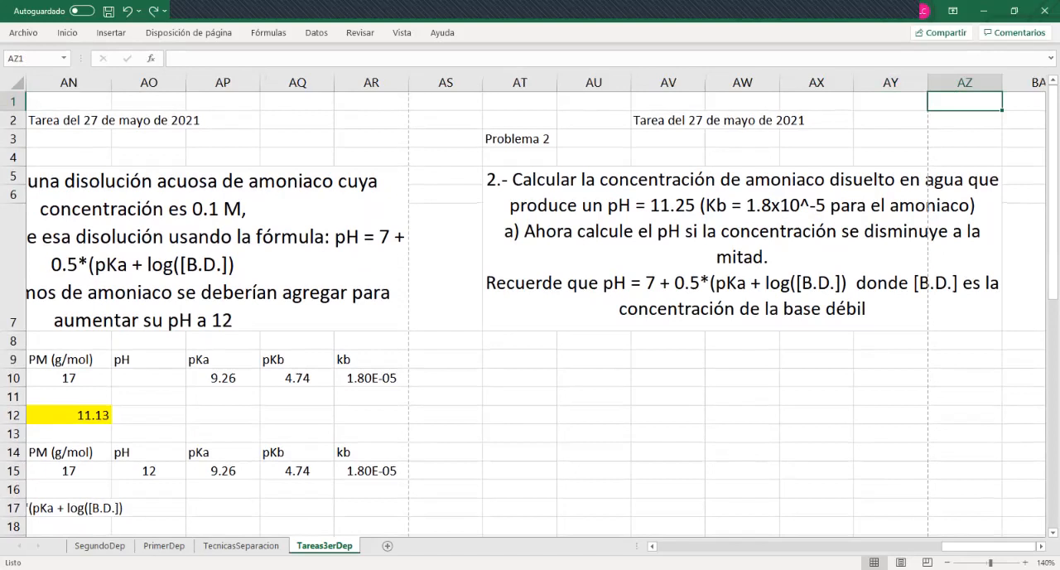
right_click(447, 83)
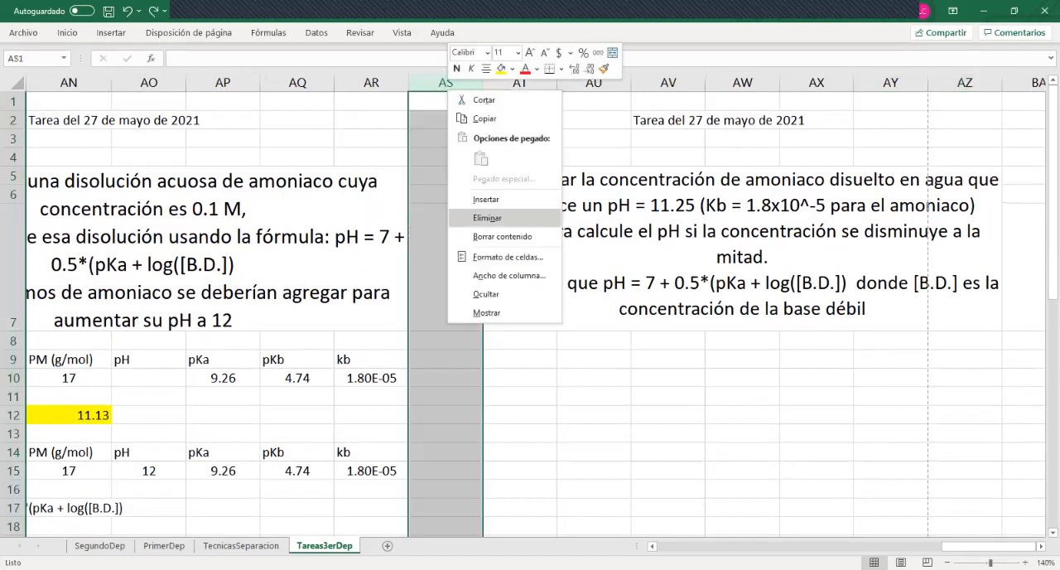
left_click(487, 217)
left_click(593, 341)
left_click(617, 265)
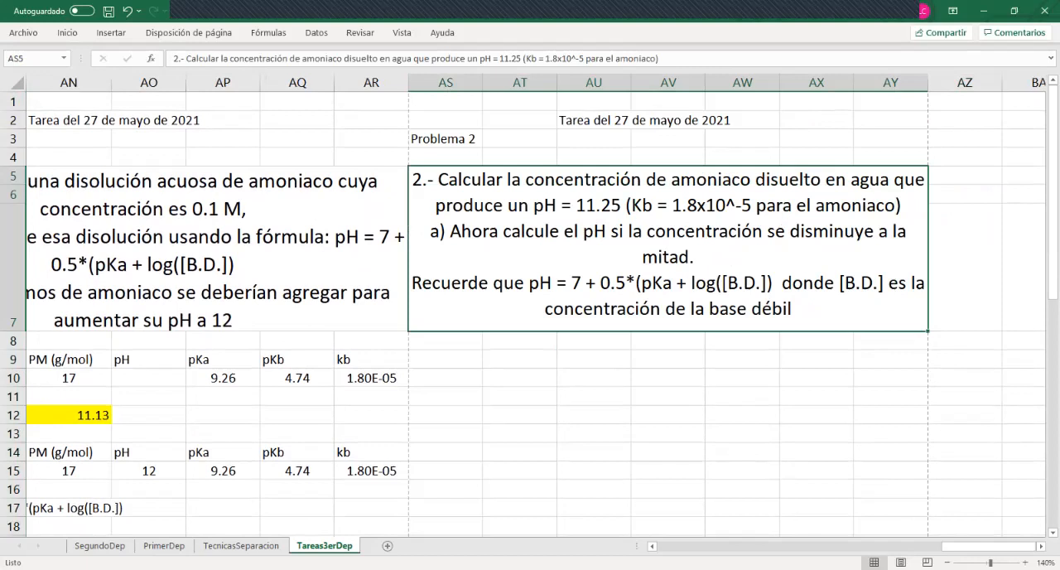
Copy the Problema 1 block AL14:AR25, from the NH3 data header down to the [B.D.] result
left_click(594, 379)
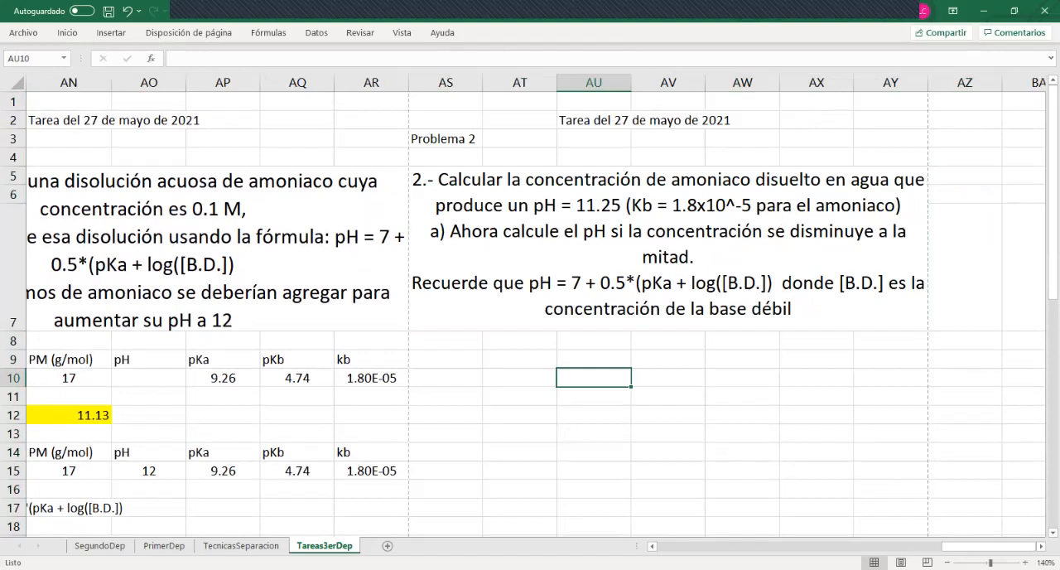
key("Left")
key("Left")
key("Left")
key("Left")
key("Left")
key("Left")
key("Left")
key("Left")
key("Left")
key("Down")
key("Down")
key("Down")
key("Down")
key("Down")
key("Down")
key("Down")
key("Down")
key("Down")
key("Down")
key("Down")
key("Down")
key("Down")
key("Down")
key("Down")
key("Down")
key("Down")
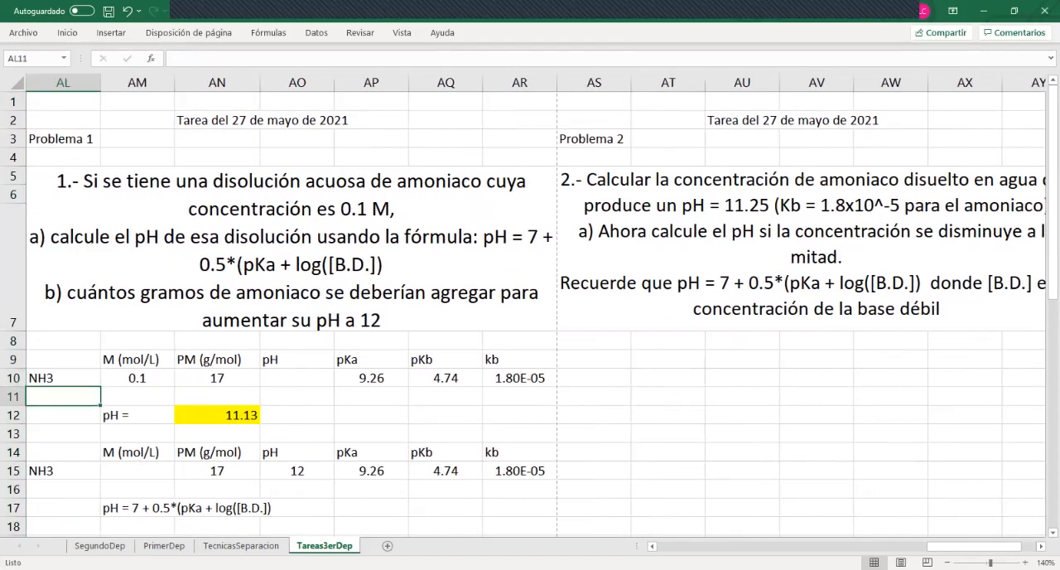
key("Up")
key("Up")
key("Up")
key("Up")
key("Up")
key("Up")
key("Up")
key("Up")
key("Up")
key("Up")
key("Up")
key("Up")
key("Up")
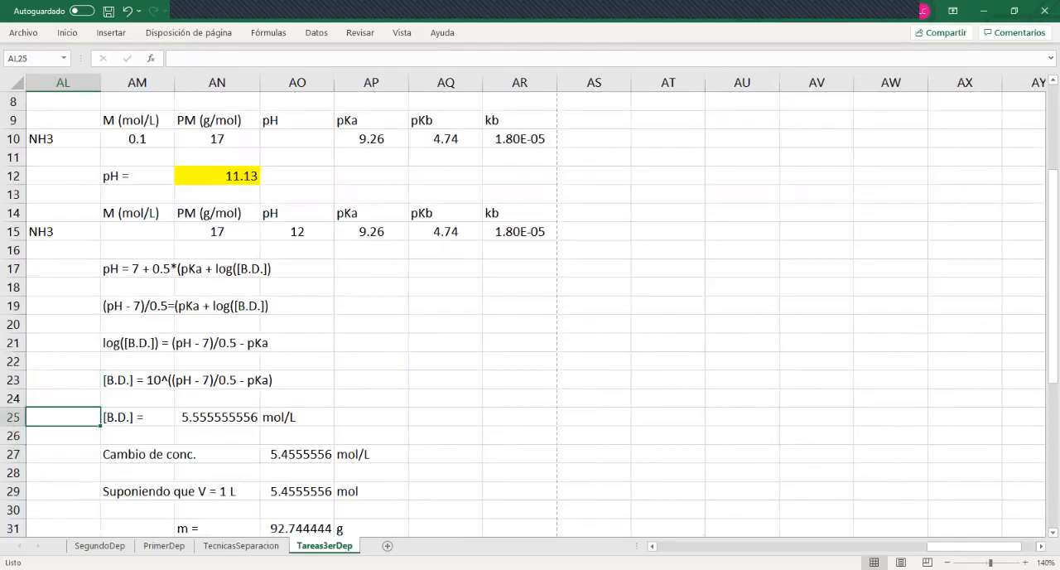
key("shift+Down")
key("shift+Down")
key("shift+Down")
key("shift+Down")
key("shift+Down")
key("shift+Down")
key("shift+Down")
key("shift+Down")
key("shift+Down")
key("shift+Down")
key("shift+Down")
key("shift+Down")
key("shift+Down")
key("shift+Down")
key("shift+Down")
key("shift+Down")
key("shift+Down")
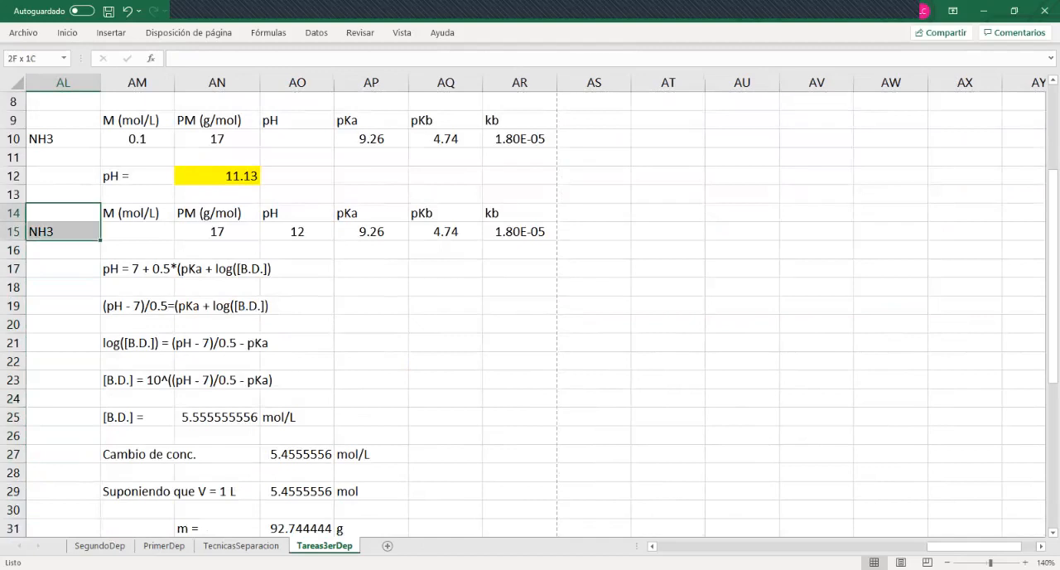
key("shift+Up")
key("shift+Up")
key("shift+Up")
key("shift+Up")
key("shift+Up")
key("shift+Up")
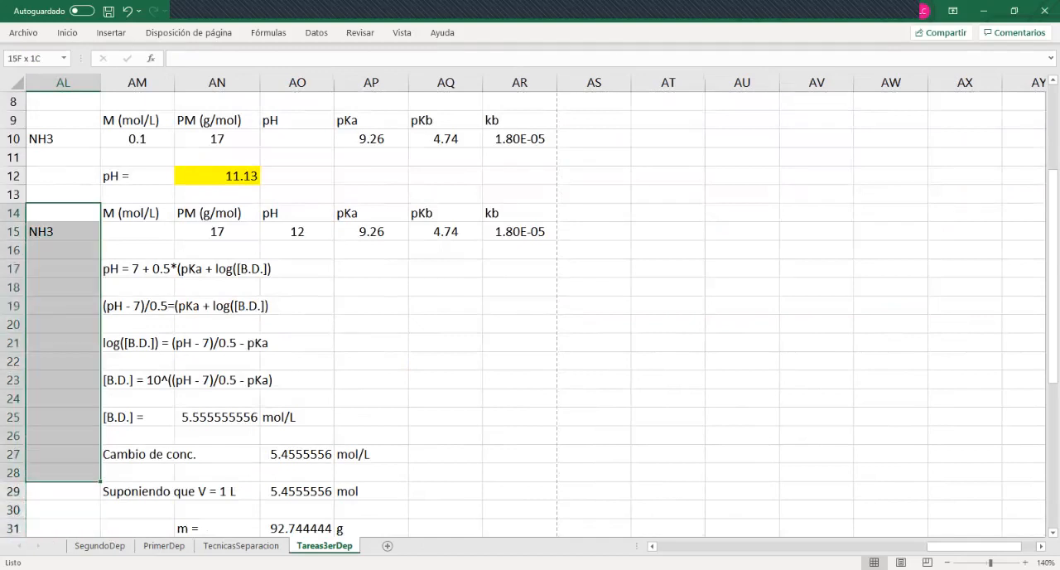
key("shift+Right")
key("shift+Right")
key("shift+Right")
key("shift+Right")
key("shift+Right")
key("shift+Right")
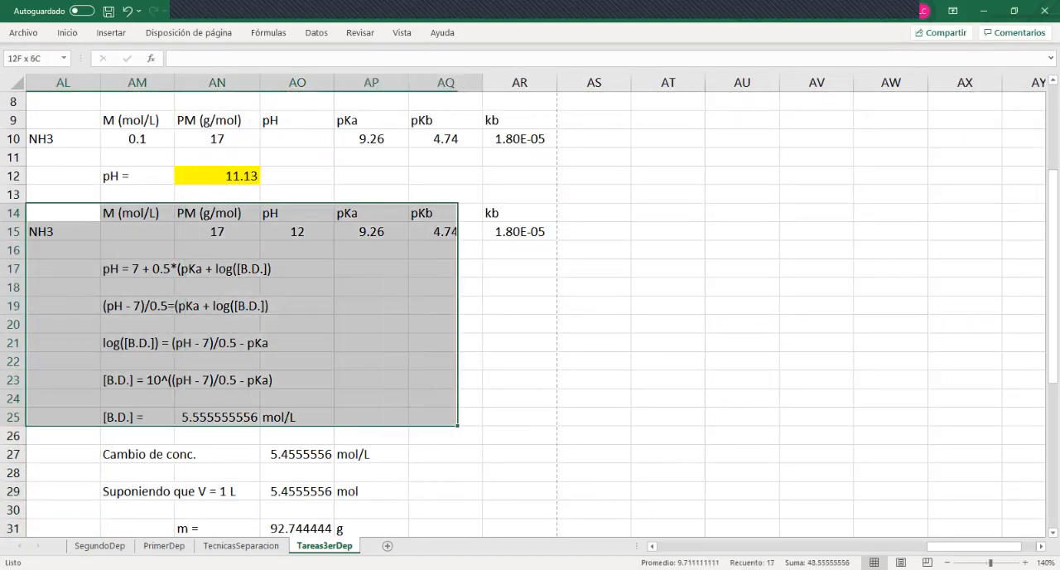
key("ctrl+c")
Paste the copied calculation block below the Problema 2 statement, starting at AS9
key("ctrl+Up")
key("ctrl+Up")
key("ctrl+Up")
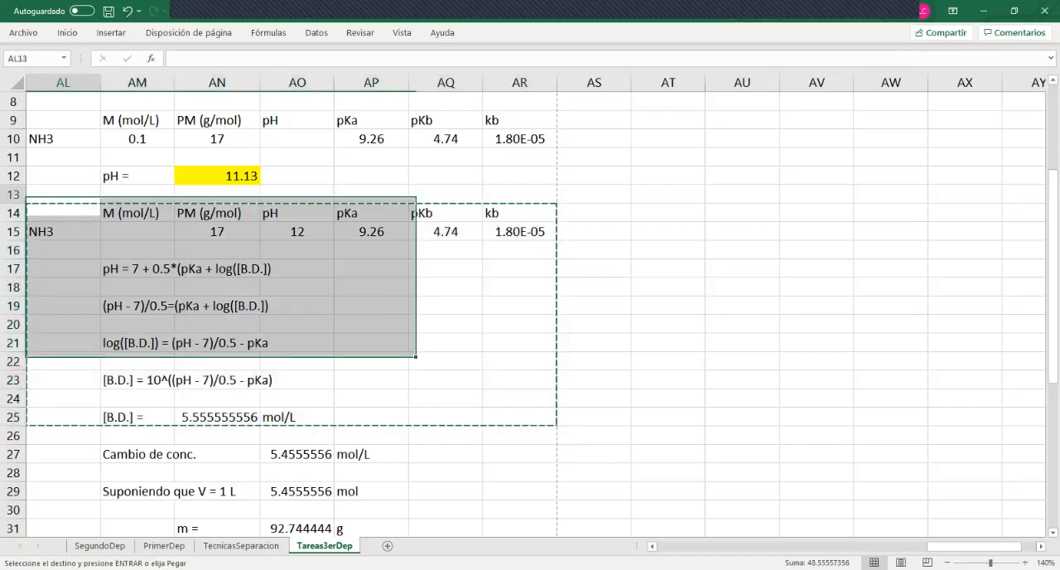
left_click(593, 360)
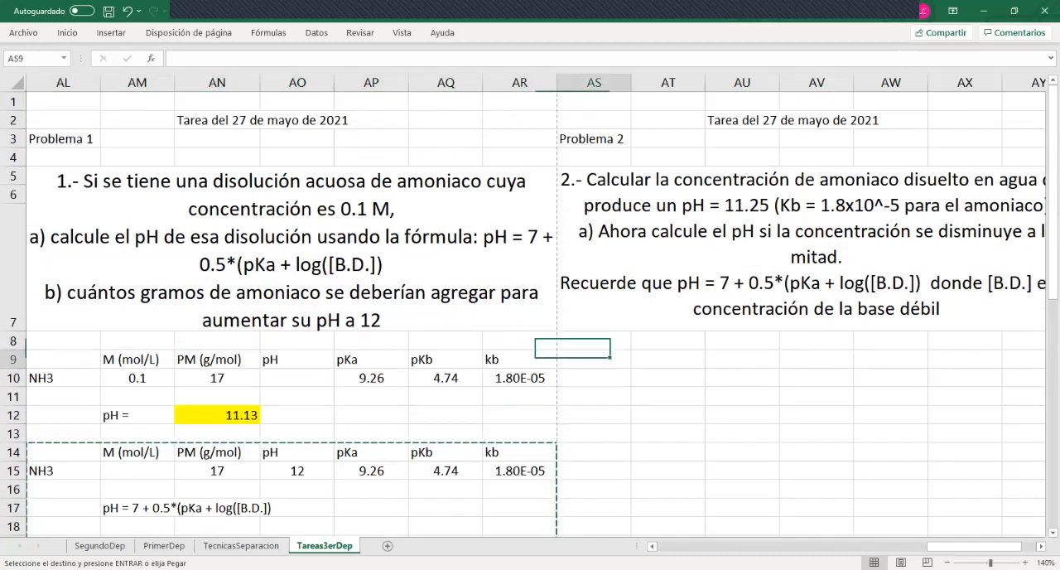
key("ctrl+v")
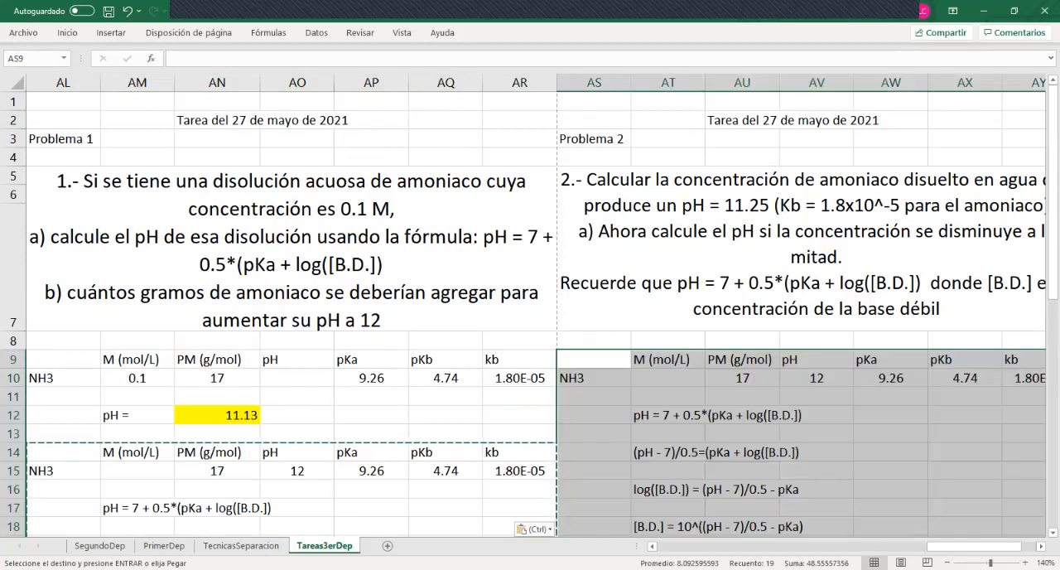
Go through the pasted kb and pKb cells in row 10 and set the pH in AV10 to 11.25
key("Right")
key("Right")
key("Right")
key("Right")
key("Right")
key("Right")
key("Right")
key("Right")
key("Left")
key("Left")
key("Left")
key("Left")
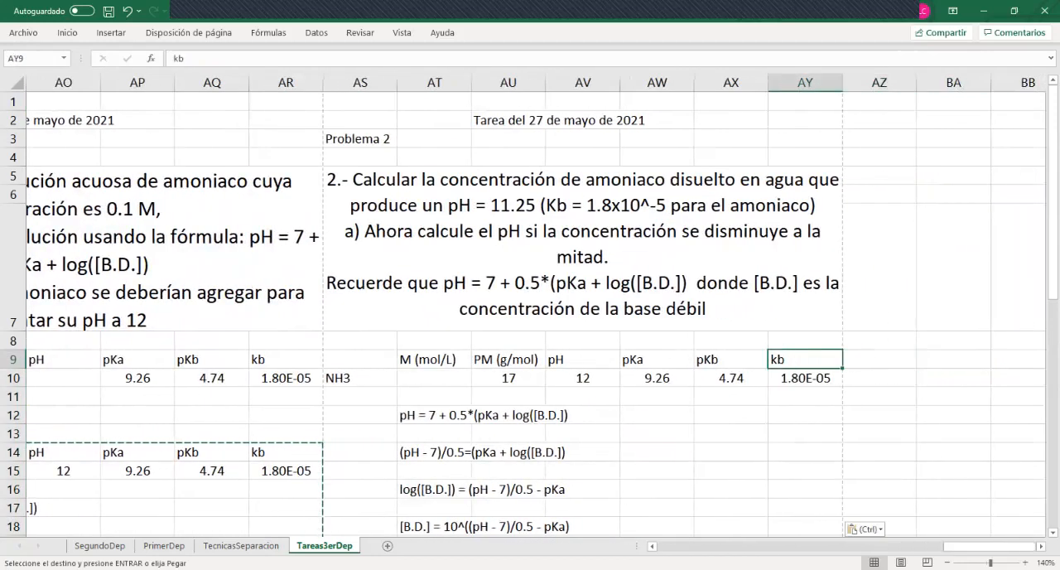
key("Down")
key("Right")
key("Right")
key("Left")
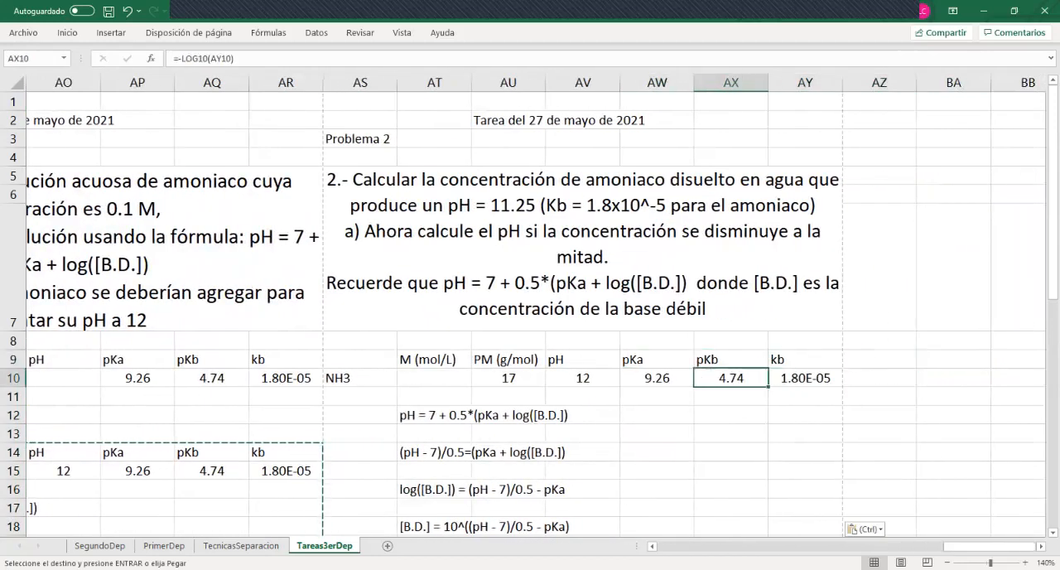
key("Left")
key("Left")
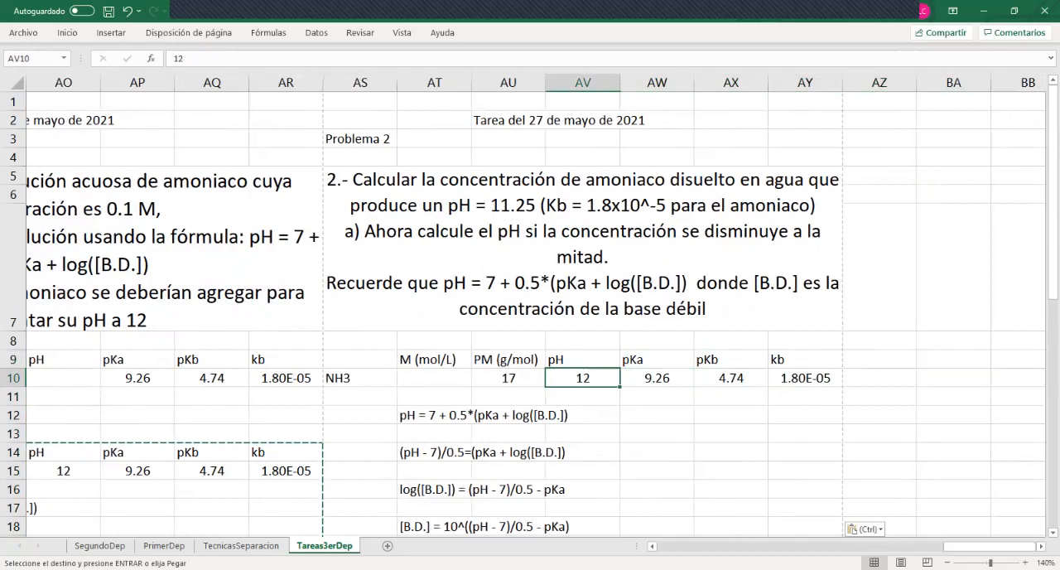
type("11.25")
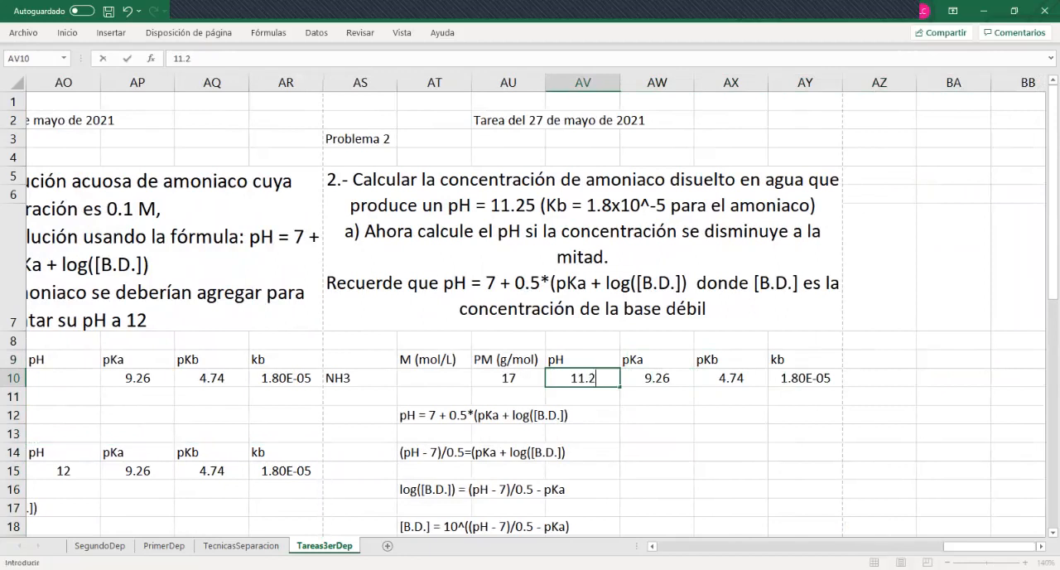
key("Return")
Examine the recalculated [B.D.] concentration and its formula in AU20
key("Down")
key("Down")
key("Down")
key("Down")
key("Down")
key("Down")
key("Down")
key("Down")
key("Down")
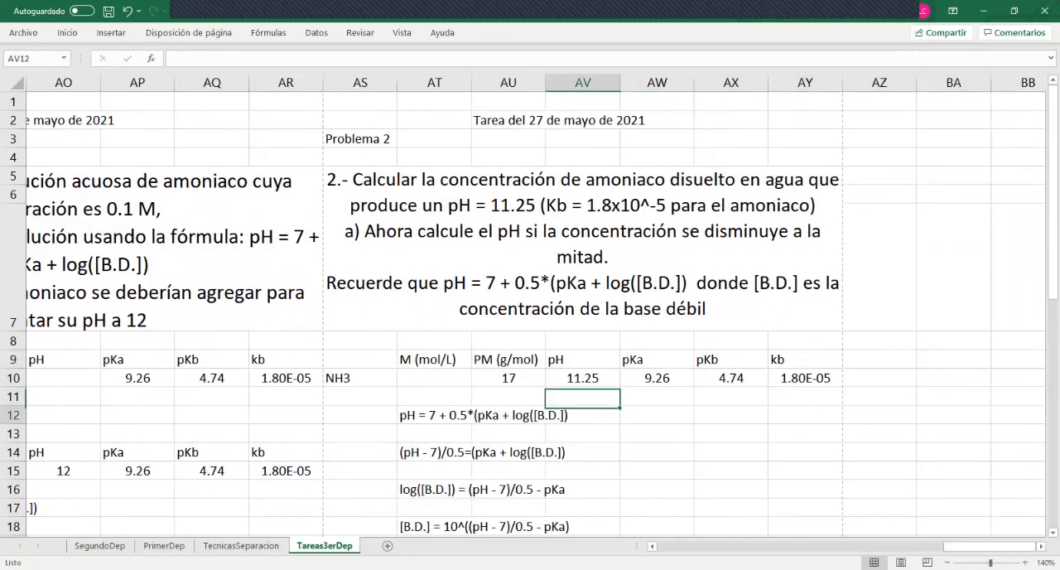
key("Down")
key("Down")
key("Down")
key("Down")
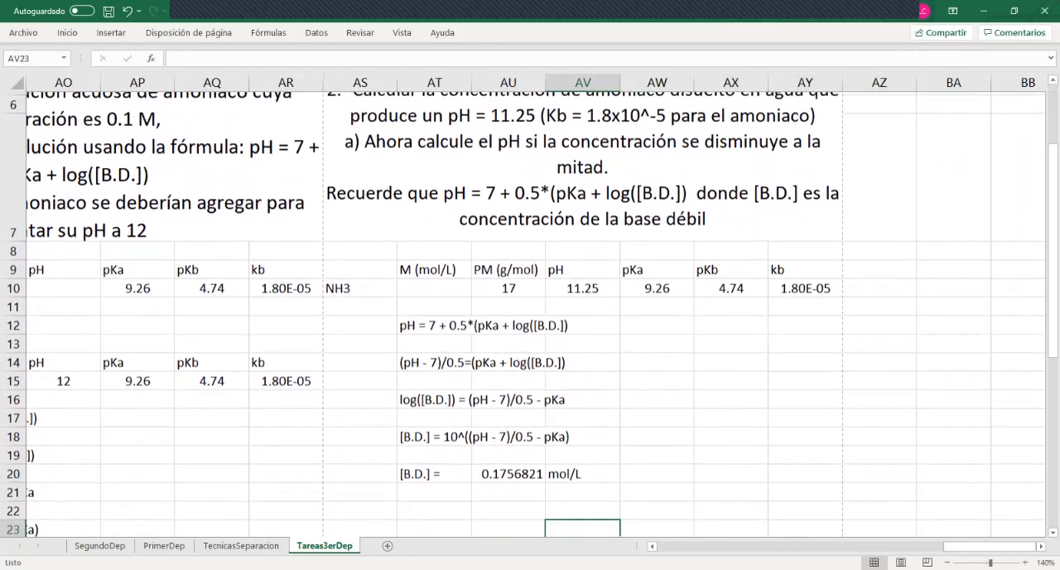
key("Up")
key("Up")
key("Up")
key("Left")
key("Up")
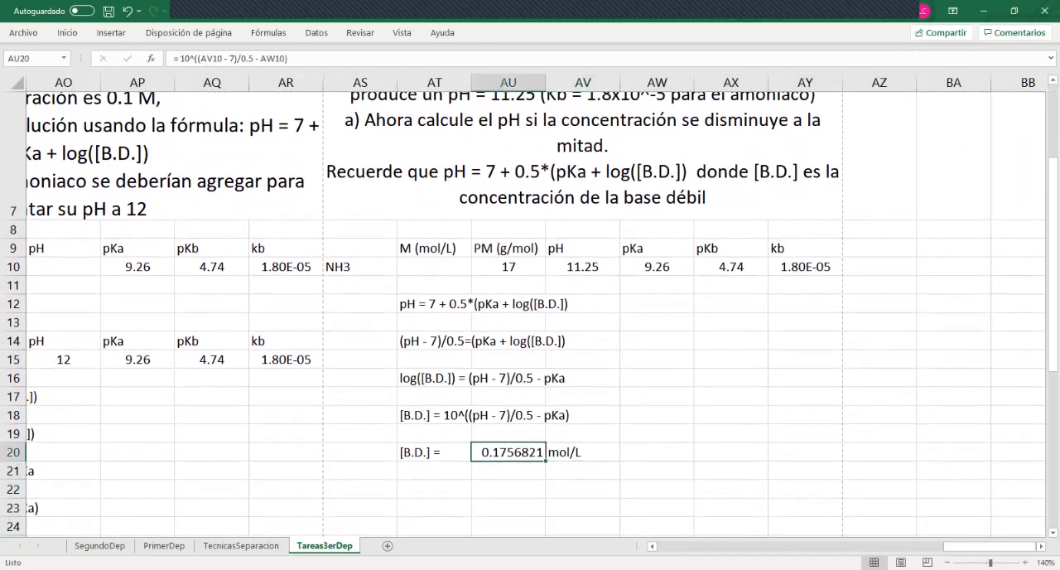
Undo and redo the pH change in AV10 to compare its effect on the [B.D.] result in AU20
key("ctrl+z")
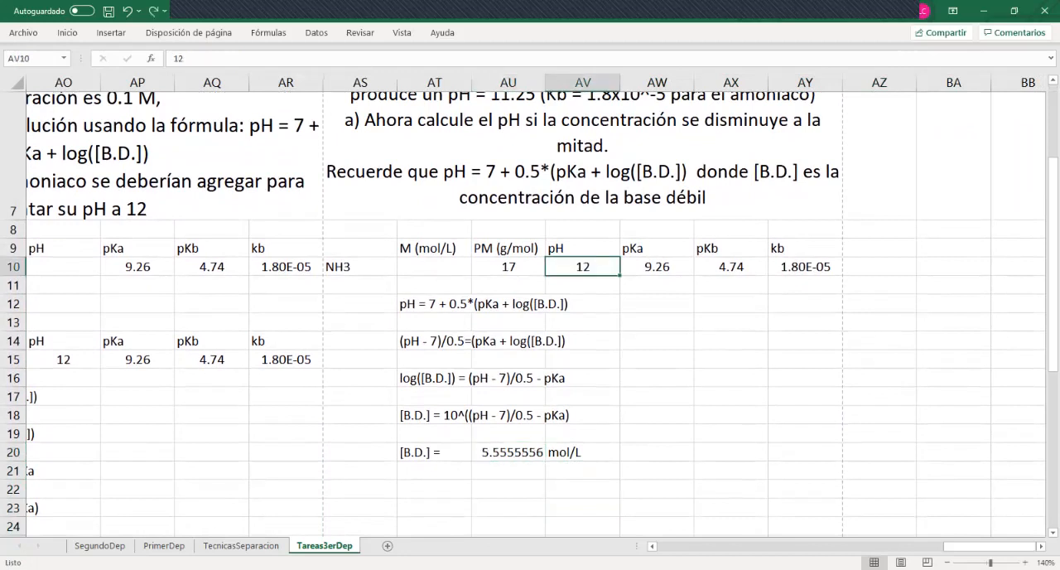
key("ctrl+y")
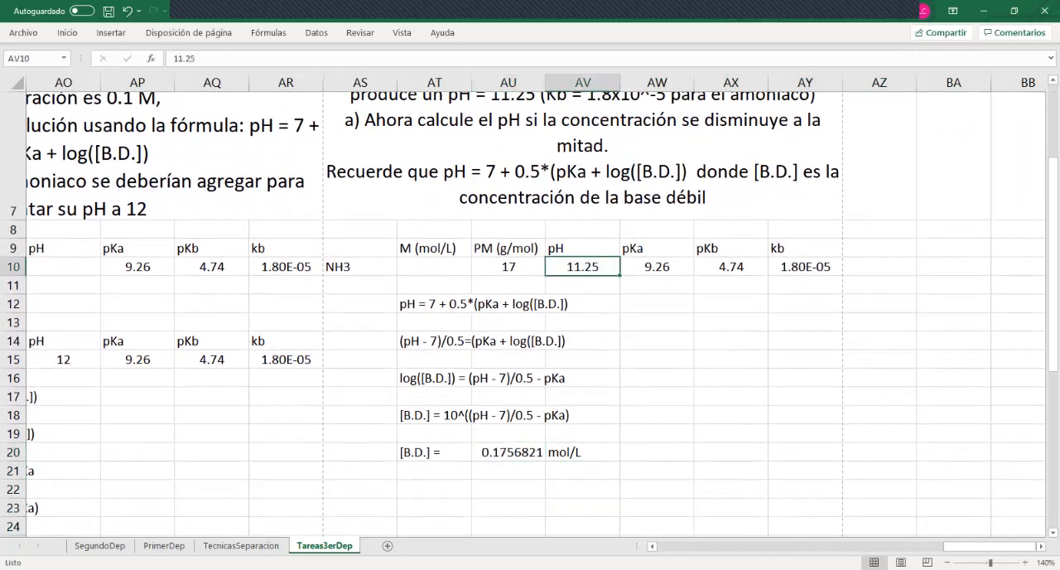
left_click(508, 452)
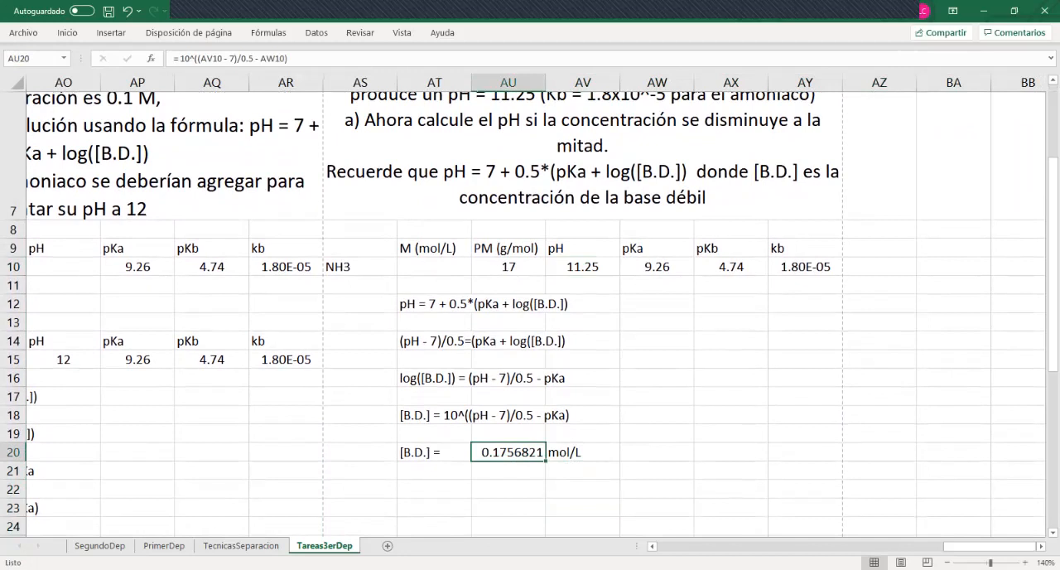
Reread the Problema 2 statement, including part a) on halving the concentration, against the pasted derivation
key("Up")
key("Up")
key("Up")
key("Up")
key("Up")
key("Up")
key("Up")
key("Up")
key("Up")
key("Up")
key("Up")
key("Up")
key("Up")
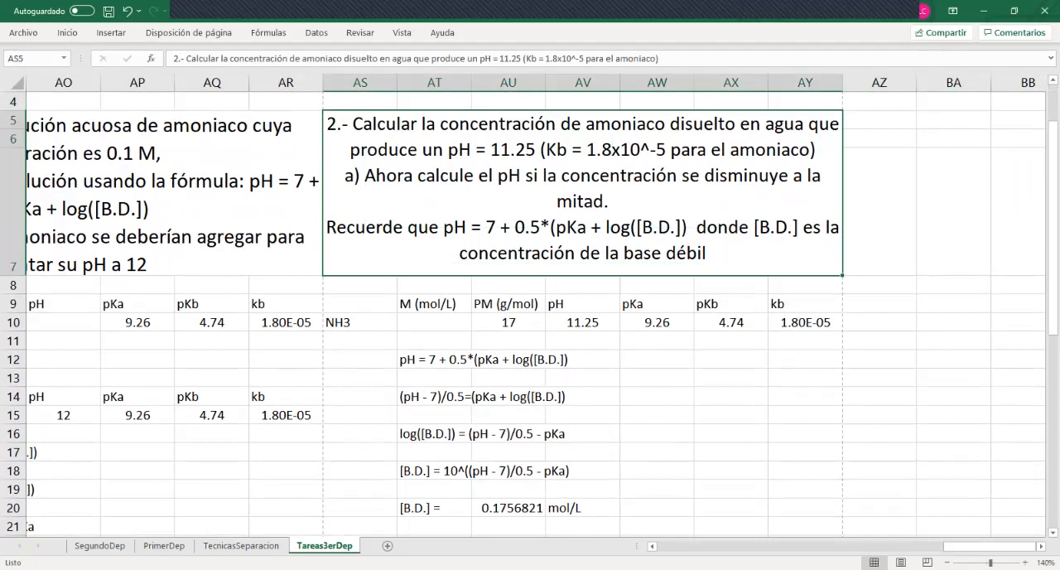
left_click(509, 360)
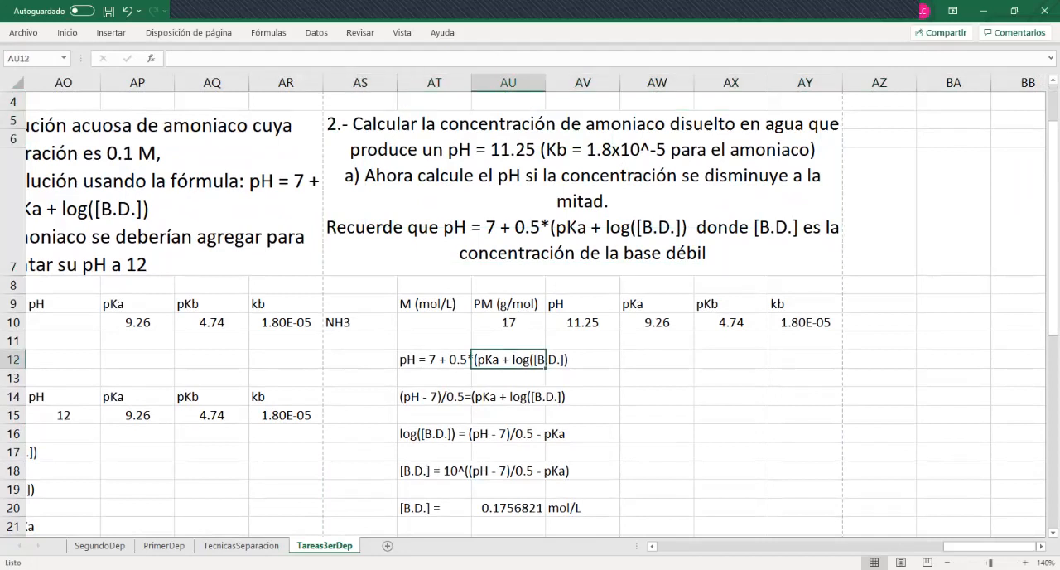
left_click(582, 193)
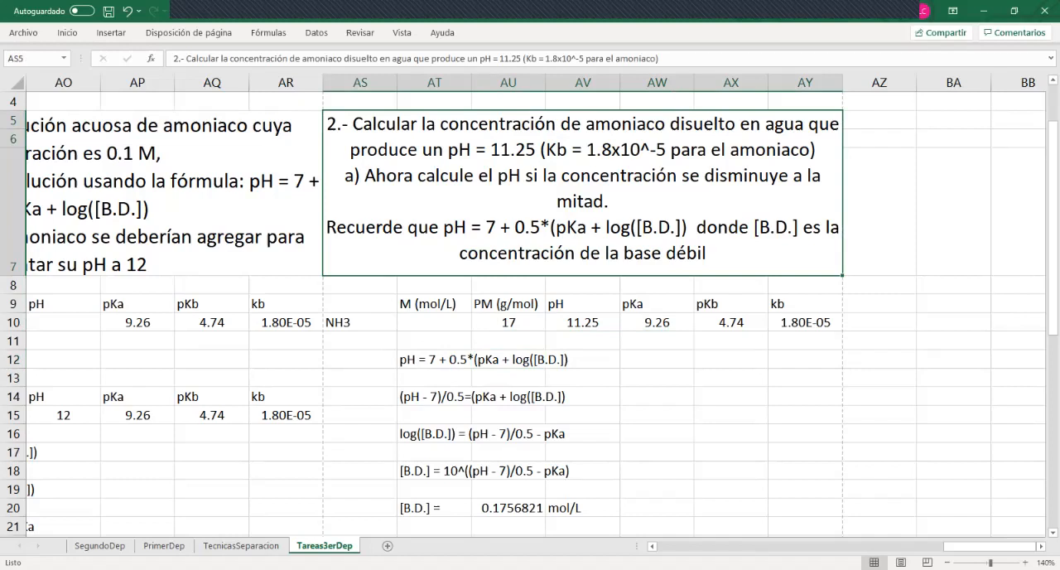
left_click(657, 415)
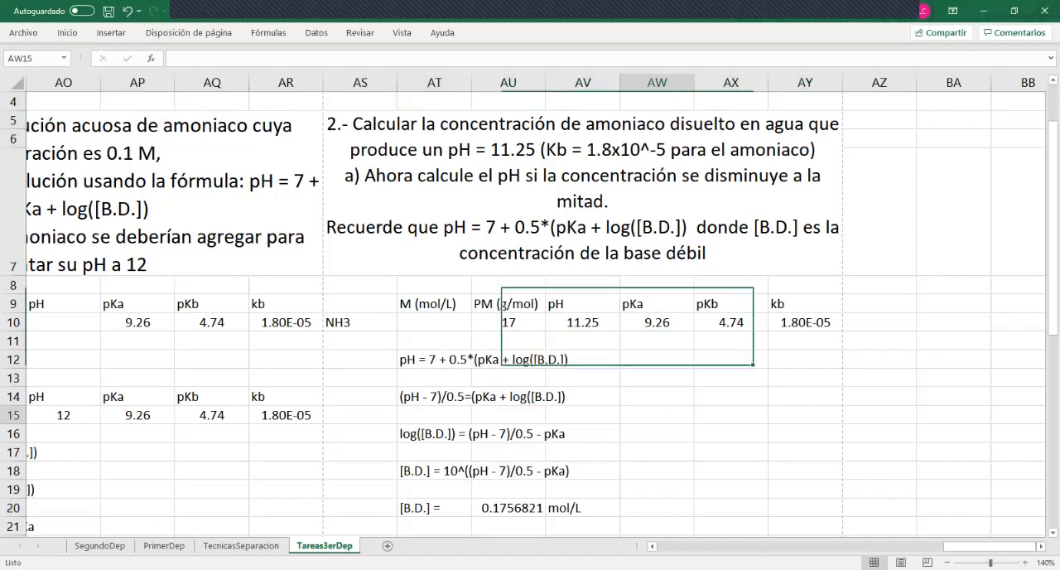
Copy the Problema 1 part a) pH calculation block, range AL9:AR13
key("Left")
key("Left")
key("Left")
key("Left")
key("Left")
key("Left")
key("Left")
key("Left")
key("Left")
key("Left")
key("Left")
key("Up")
key("Up")
key("Up")
key("Up")
key("Up")
key("Up")
key("shift+Down")
key("shift+Down")
key("shift+Down")
key("shift+Down")
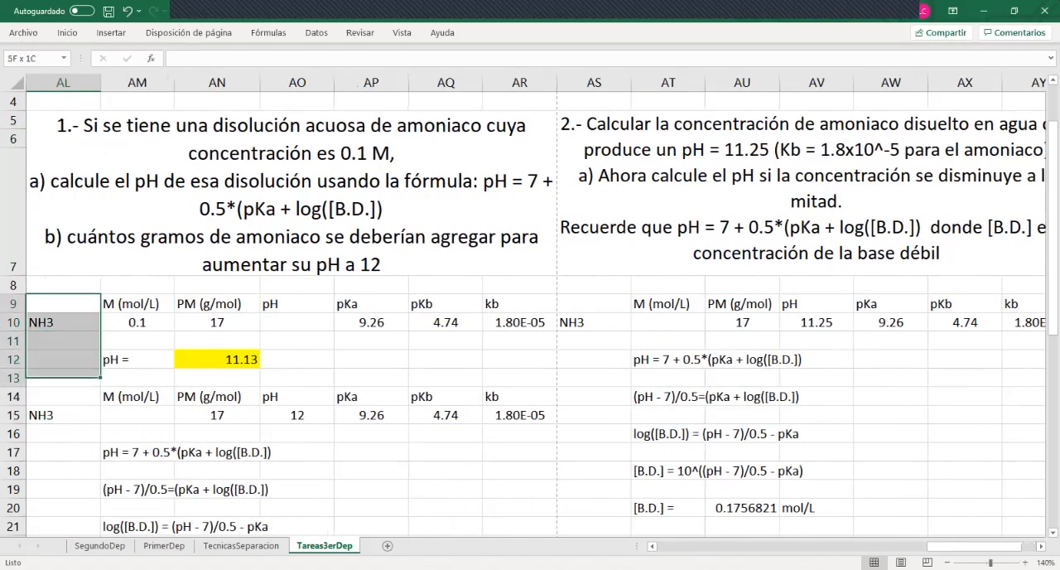
key("shift+Right")
key("shift+Right")
key("shift+Right")
key("shift+Right")
key("shift+Right")
key("shift+Right")
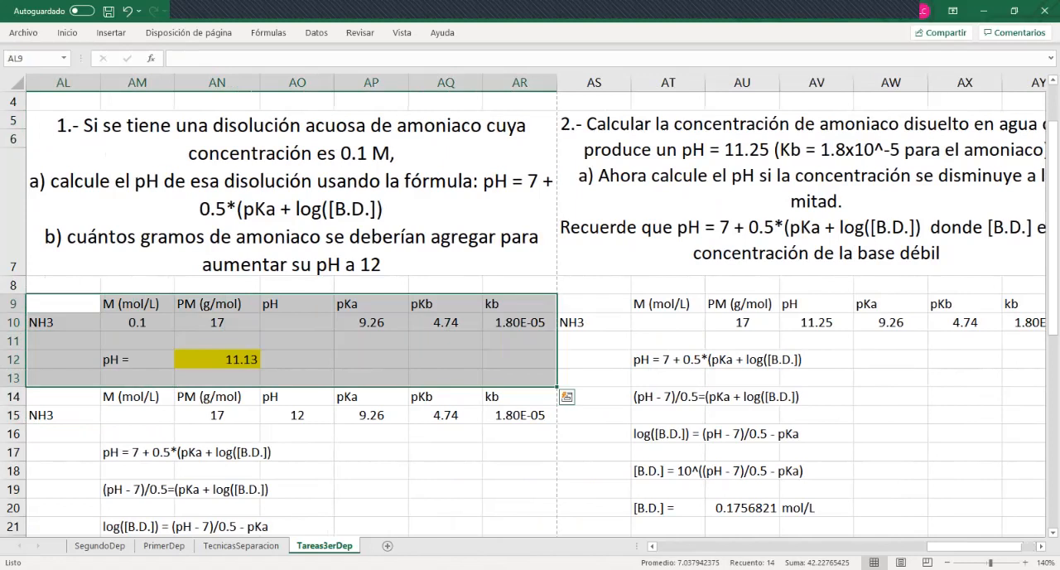
key("ctrl+c")
Paste the copied pH calculation block below the Problema 2 [B.D.] result, starting at cell AS23
key("Right")
key("Right")
key("Right")
key("Right")
key("Right")
key("Right")
key("Right")
key("Right")
key("Right")
key("Right")
key("Right")
key("Right")
key("Right")
key("Right")
key("Right")
key("Right")
key("Right")
key("Right")
key("Right")
key("Right")
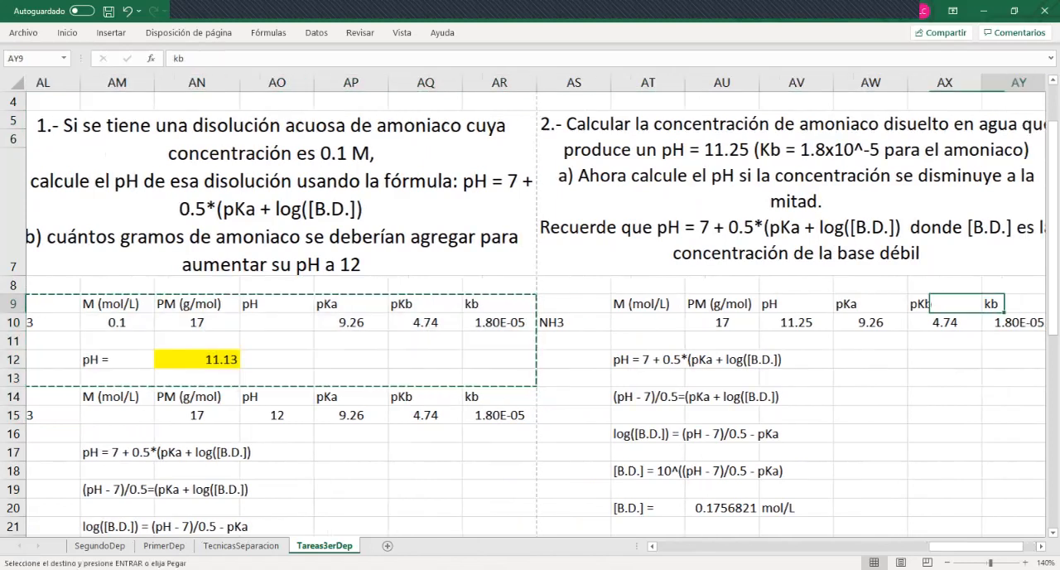
key("Left")
key("Left")
key("Left")
key("Left")
key("Left")
key("Left")
key("Left")
key("Left")
key("Left")
key("Left")
key("Left")
key("Left")
key("Left")
key("Left")
key("Left")
key("Left")
key("Left")
key("Left")
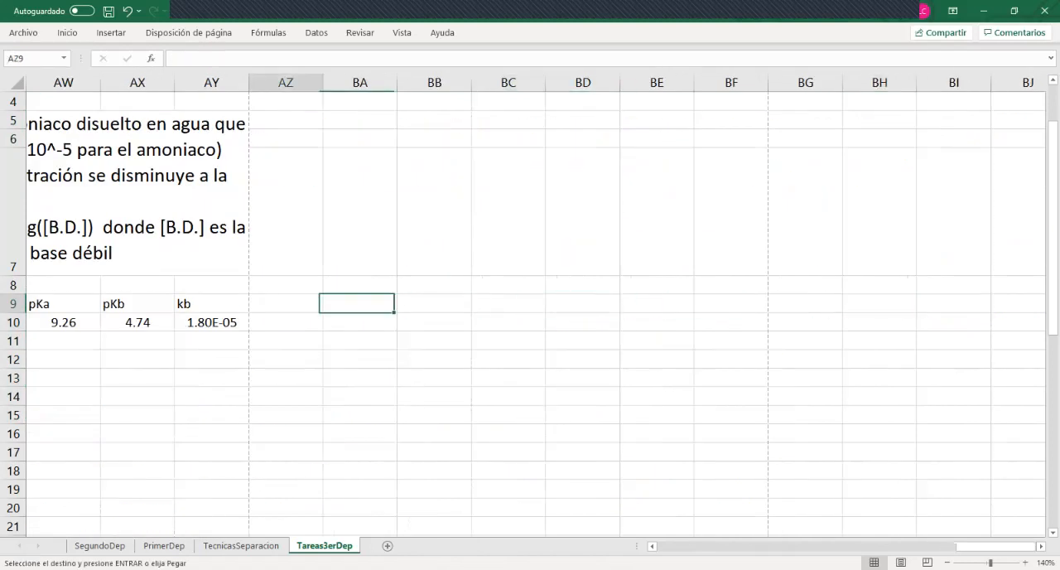
key("Down")
key("Down")
key("Down")
key("Down")
key("Down")
key("Down")
key("Down")
key("Down")
key("Down")
key("Down")
key("Down")
key("Down")
key("Down")
key("Down")
key("Down")
key("Down")
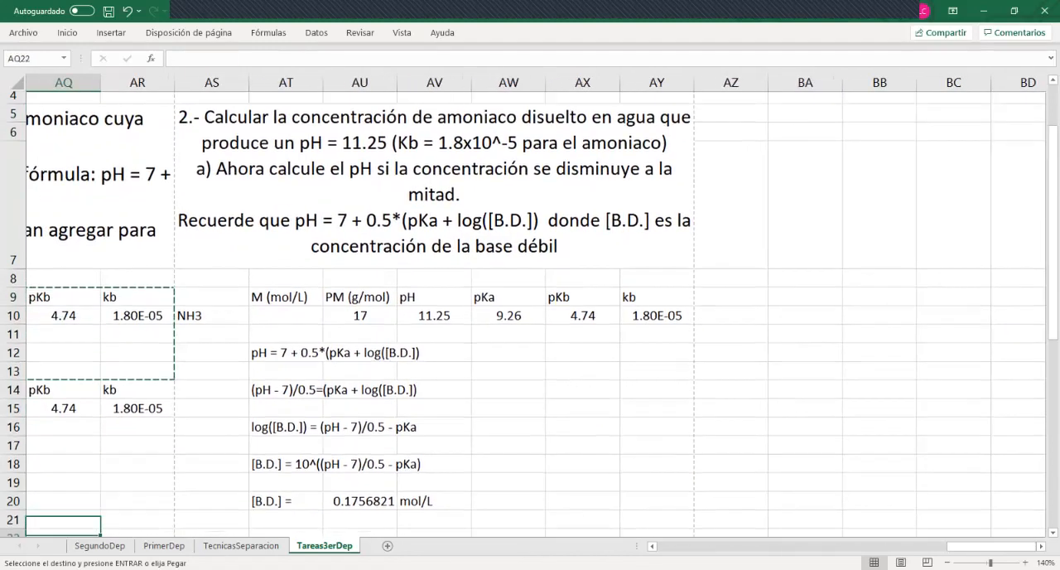
key("Up")
key("Up")
key("Right")
key("Right")
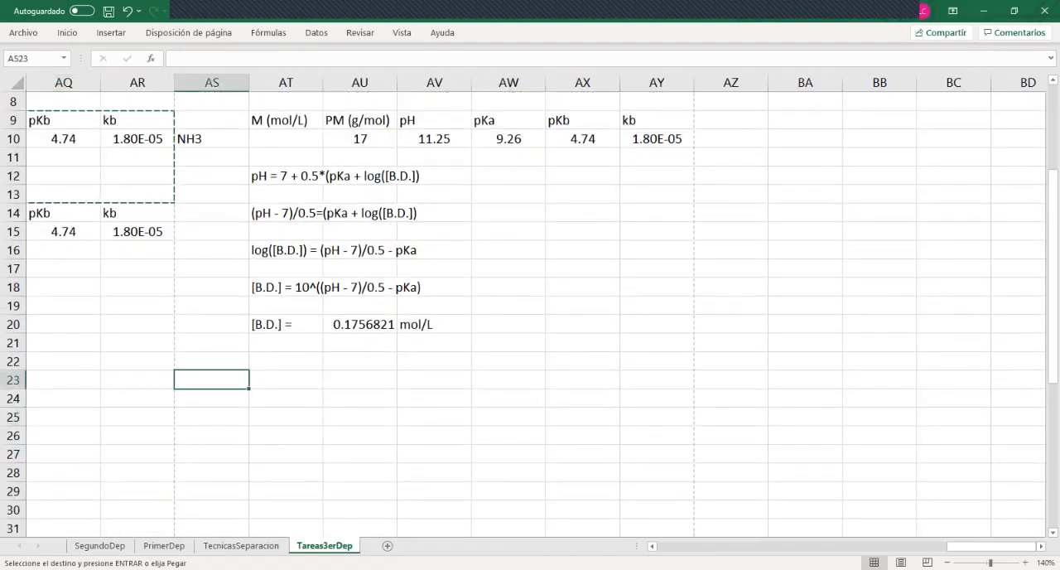
key("ctrl+v")
Highlight the [B.D.] concentration result in AU20 with a yellow fill
left_click(360, 324)
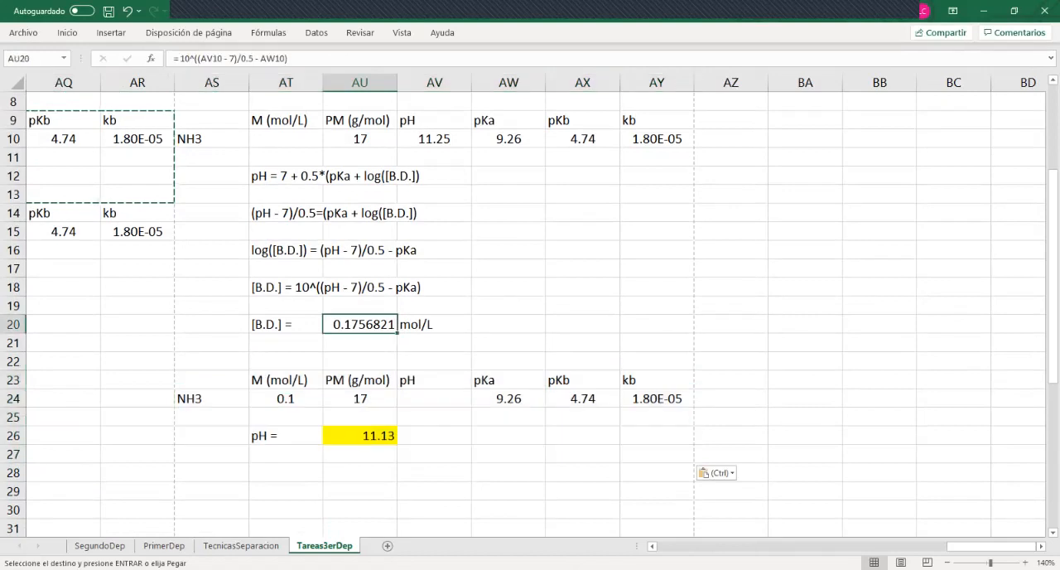
left_click(67, 33)
left_click(216, 79)
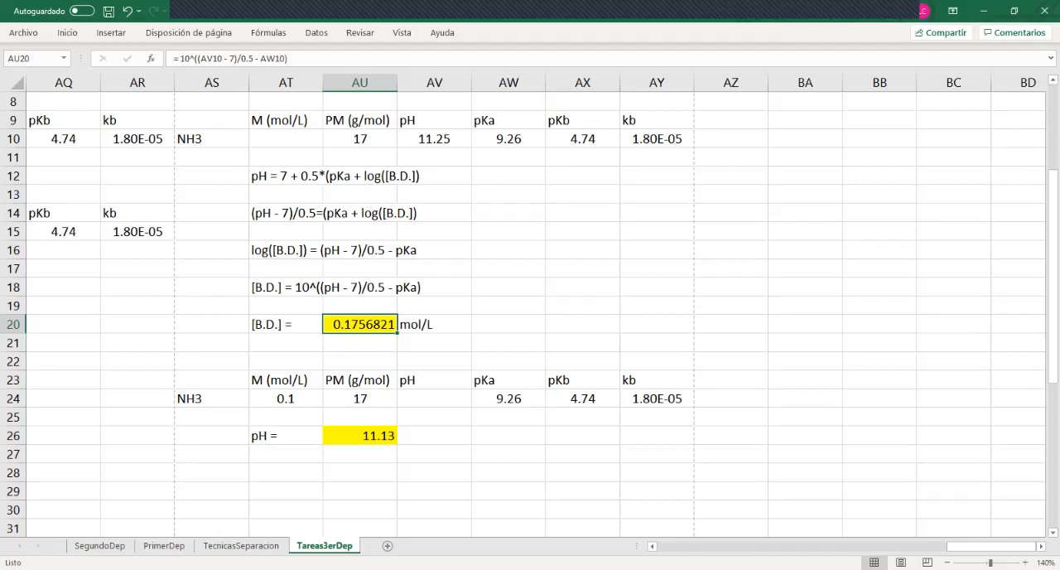
Set the NH3 molarity in AT24 to half of the calculated concentration with the formula +AU20/2
left_click(286, 399)
type("+")
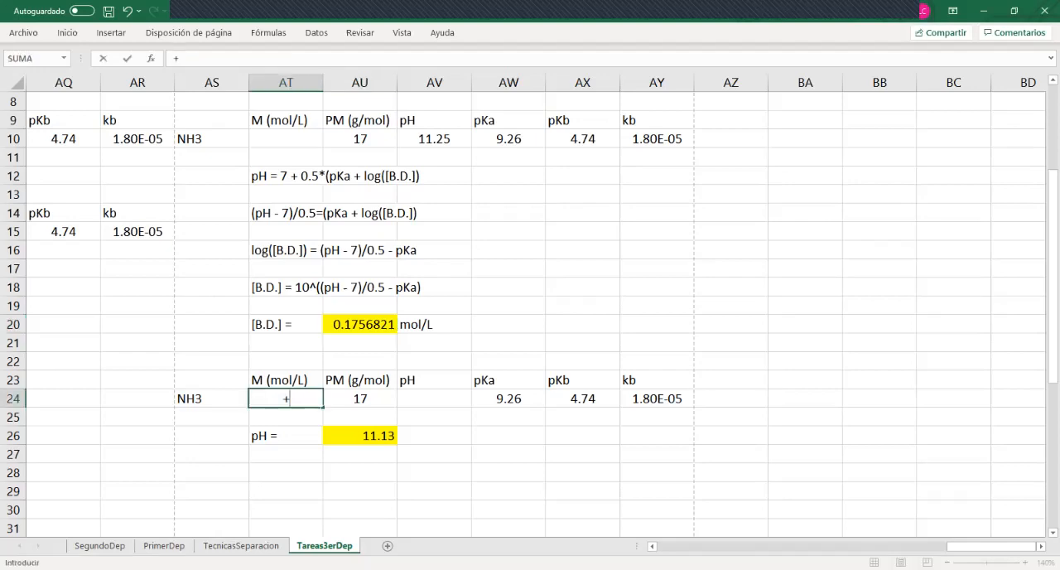
left_click(360, 325)
type("/2")
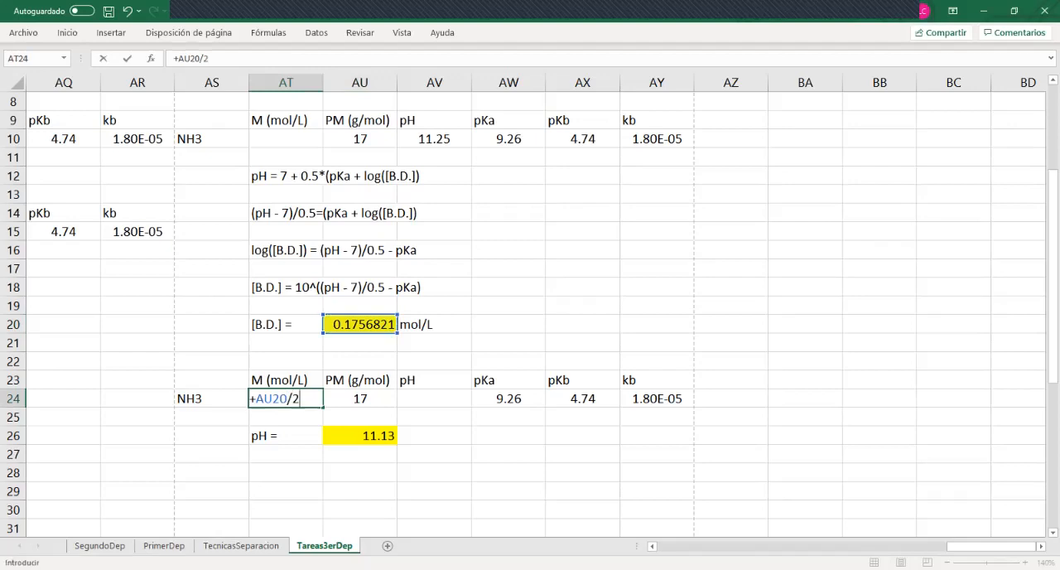
key("Return")
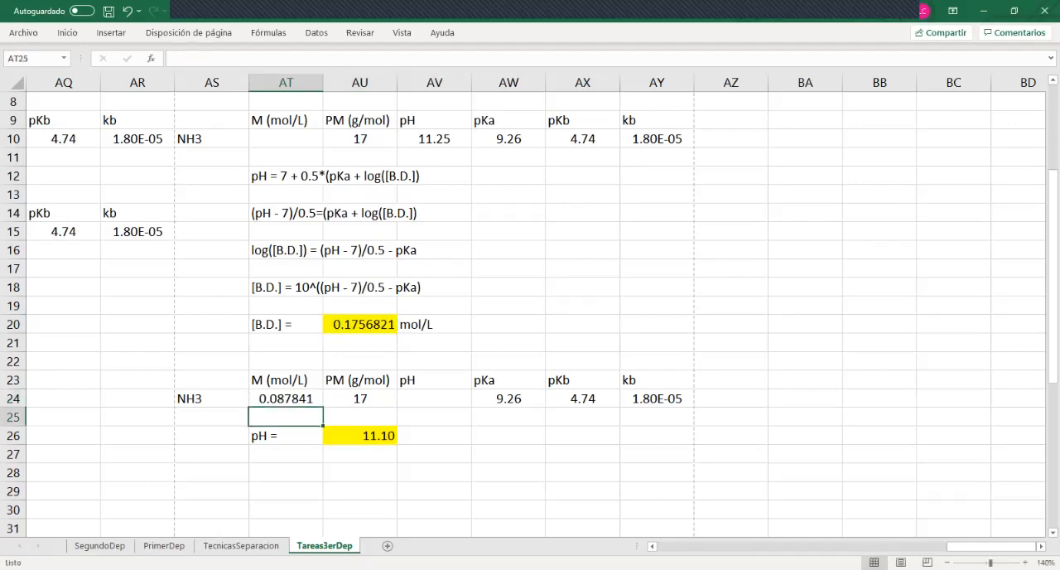
Check the recalculated pH and its formula in AU26 and go back to the Problema 2 statement
left_click(360, 436)
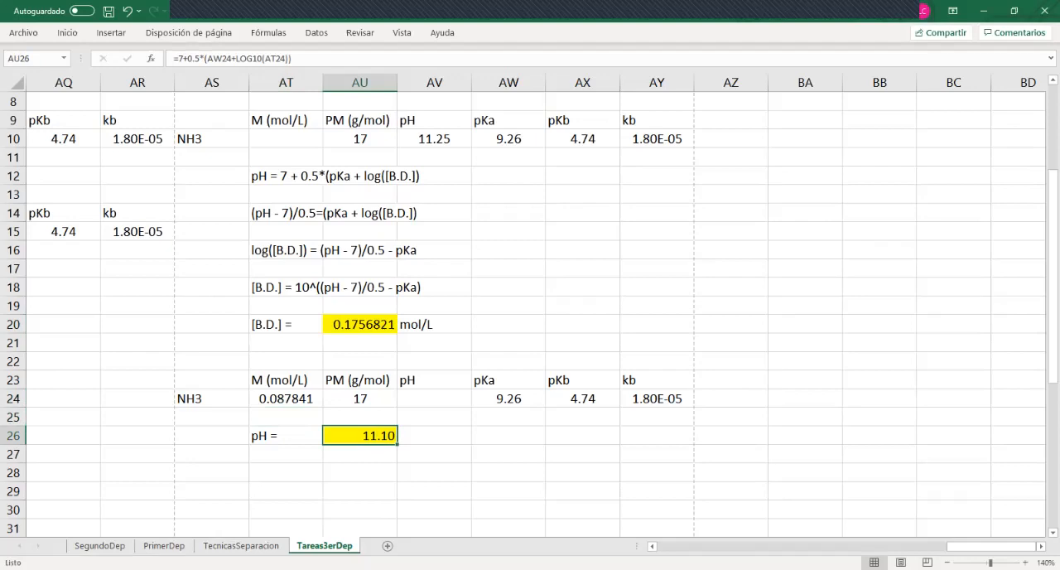
key("Up")
key("Up")
key("Up")
key("Up")
key("Up")
key("Up")
key("Up")
key("Up")
key("Up")
key("Up")
key("Up")
key("Up")
key("Up")
key("Up")
key("Up")
key("Up")
key("Up")
key("Up")
key("Up")
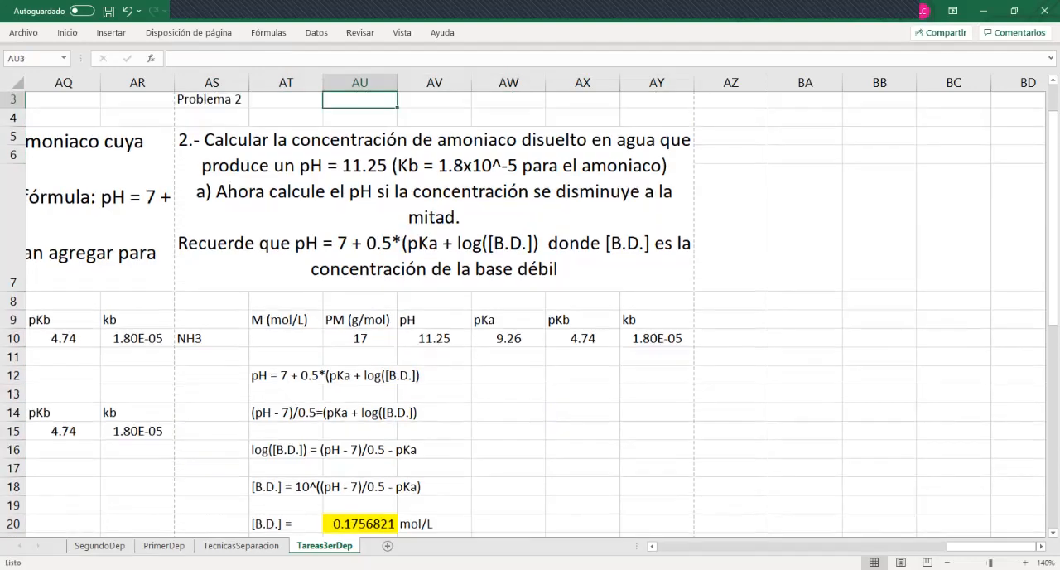